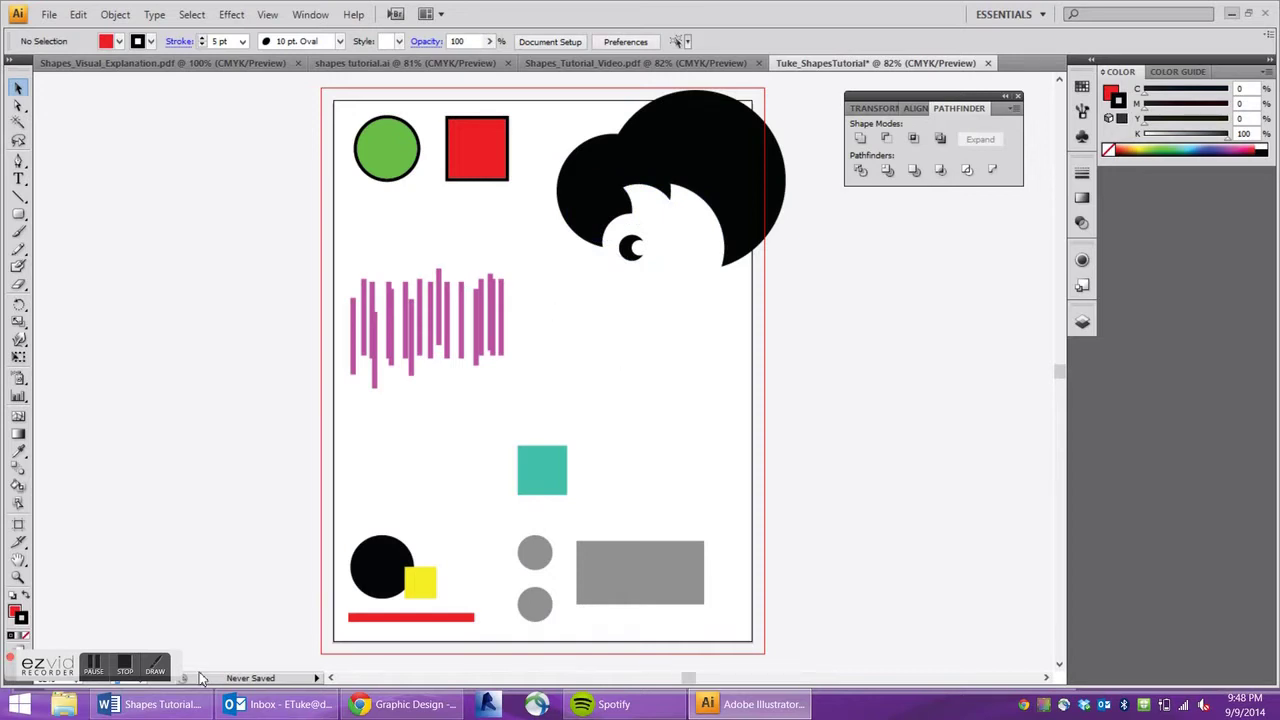
# Review the shape-drawing instructions in the Shapes Tutorial Word document, returning to the Illustrator drawing
pyautogui.click(155, 704)
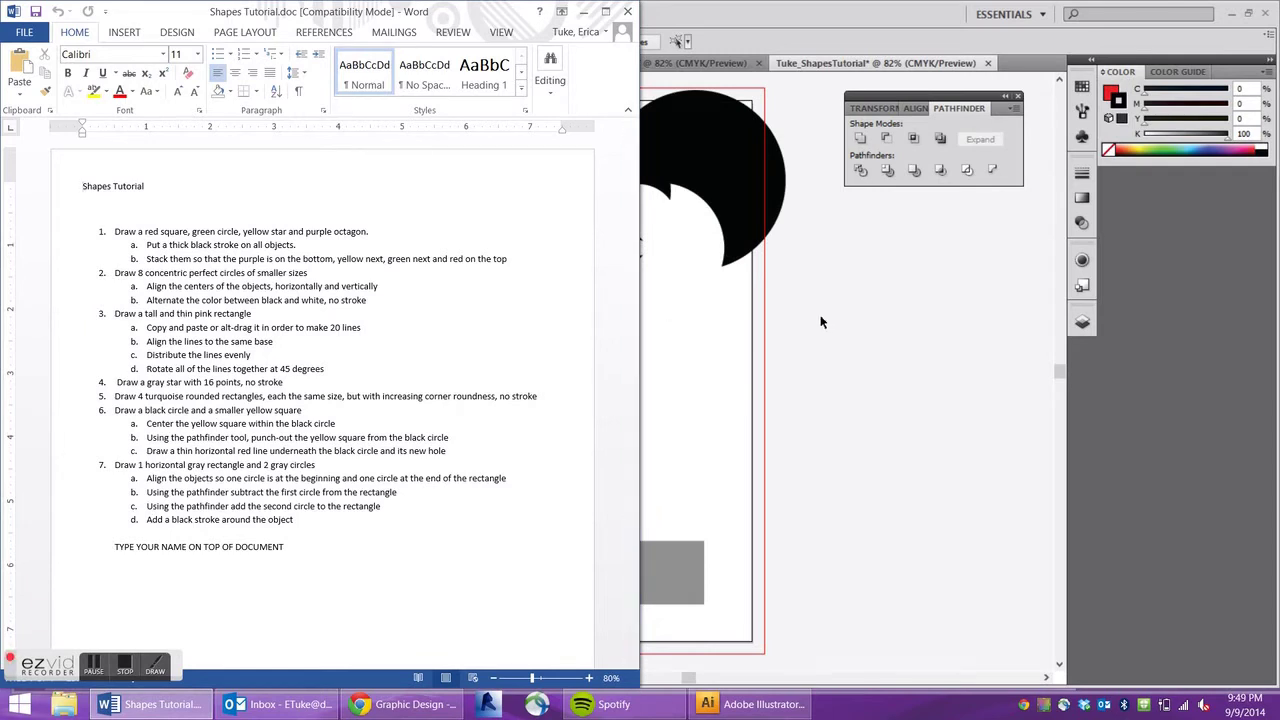
pyautogui.click(773, 366)
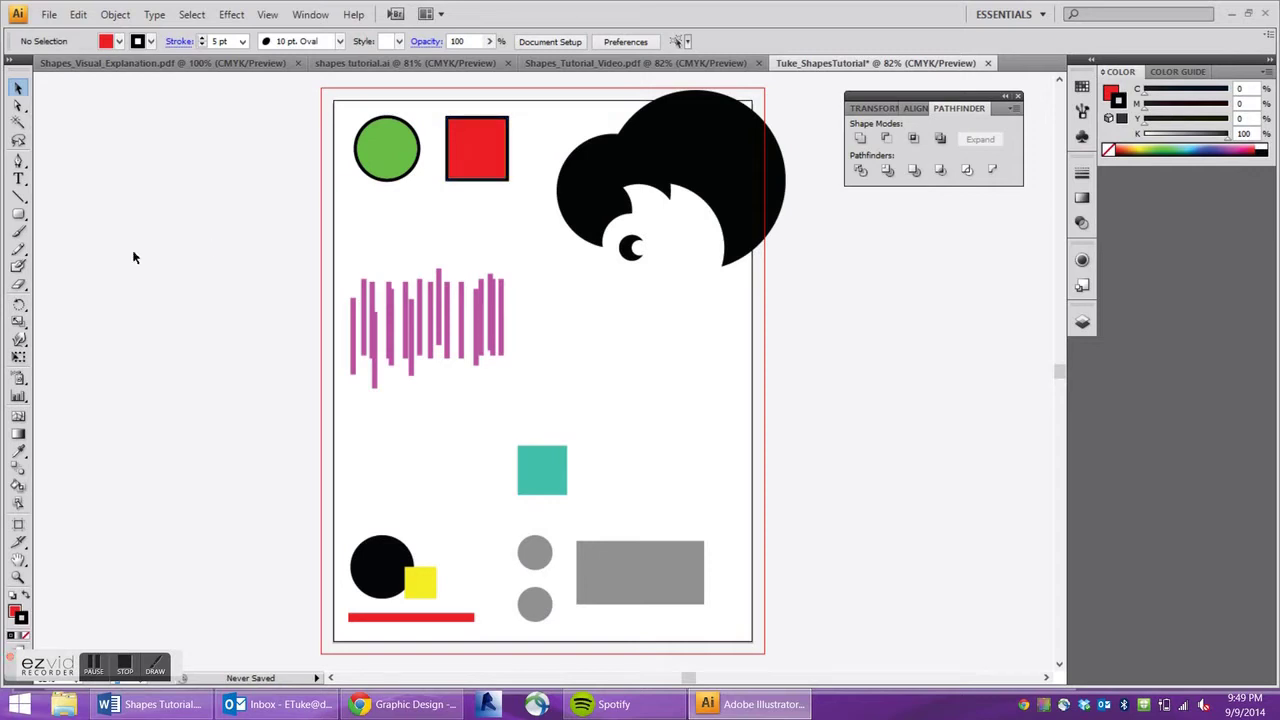
# Draw a 5-point star over the green circle with radii of 1.5076 in and 0.75 in
pyautogui.click(20, 218)
pyautogui.moveTo(20, 218); pyautogui.dragTo(64, 288)
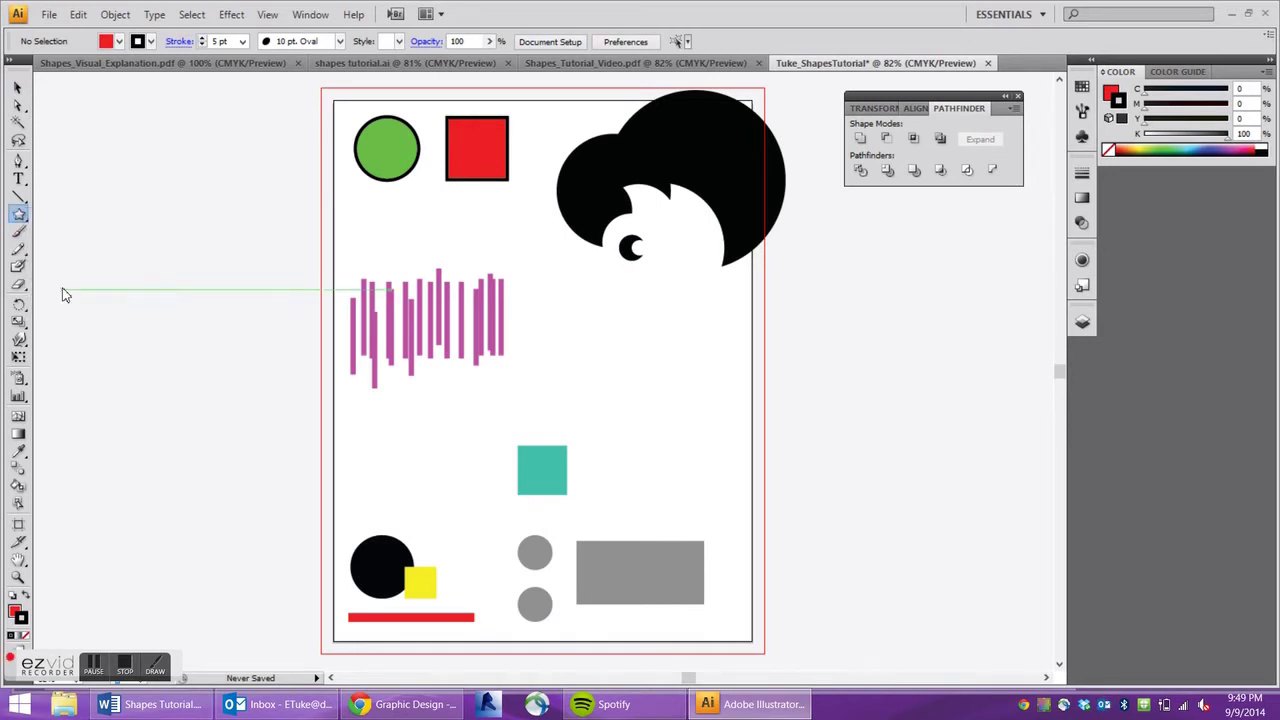
pyautogui.click(380, 220)
pyautogui.moveTo(624, 282); pyautogui.dragTo(491, 199)
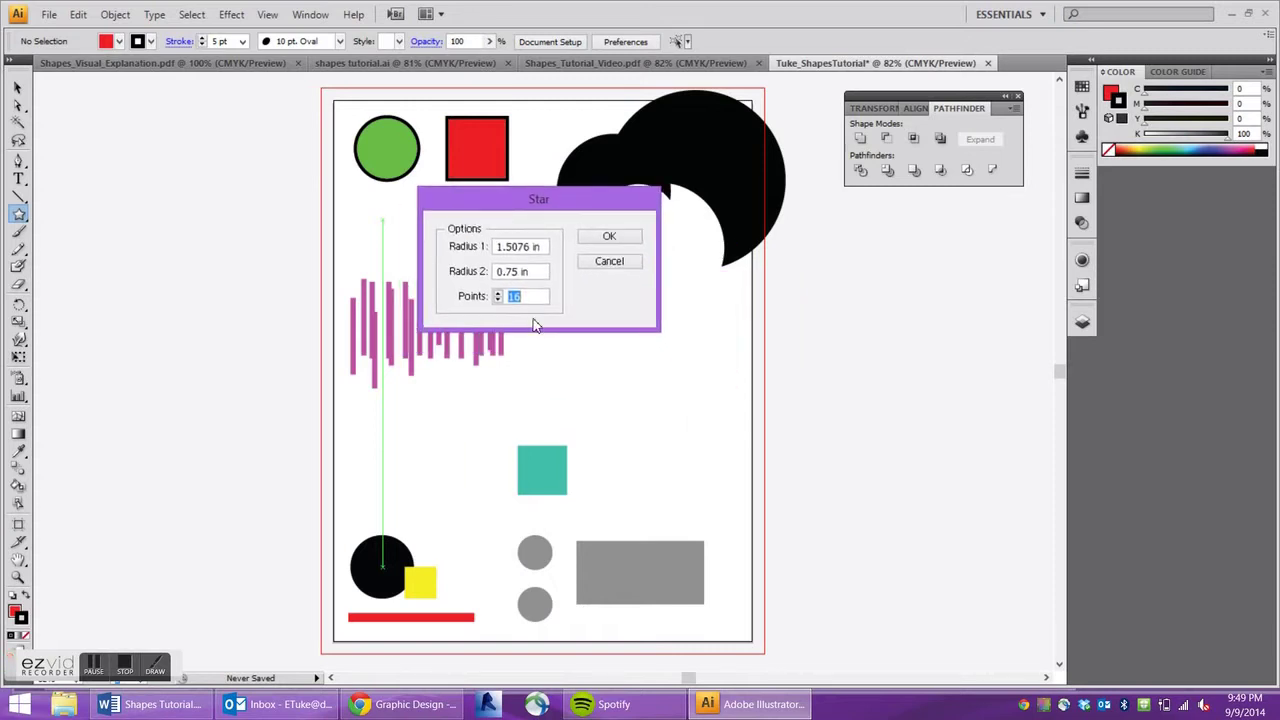
pyautogui.write('5')
pyautogui.press('Return')
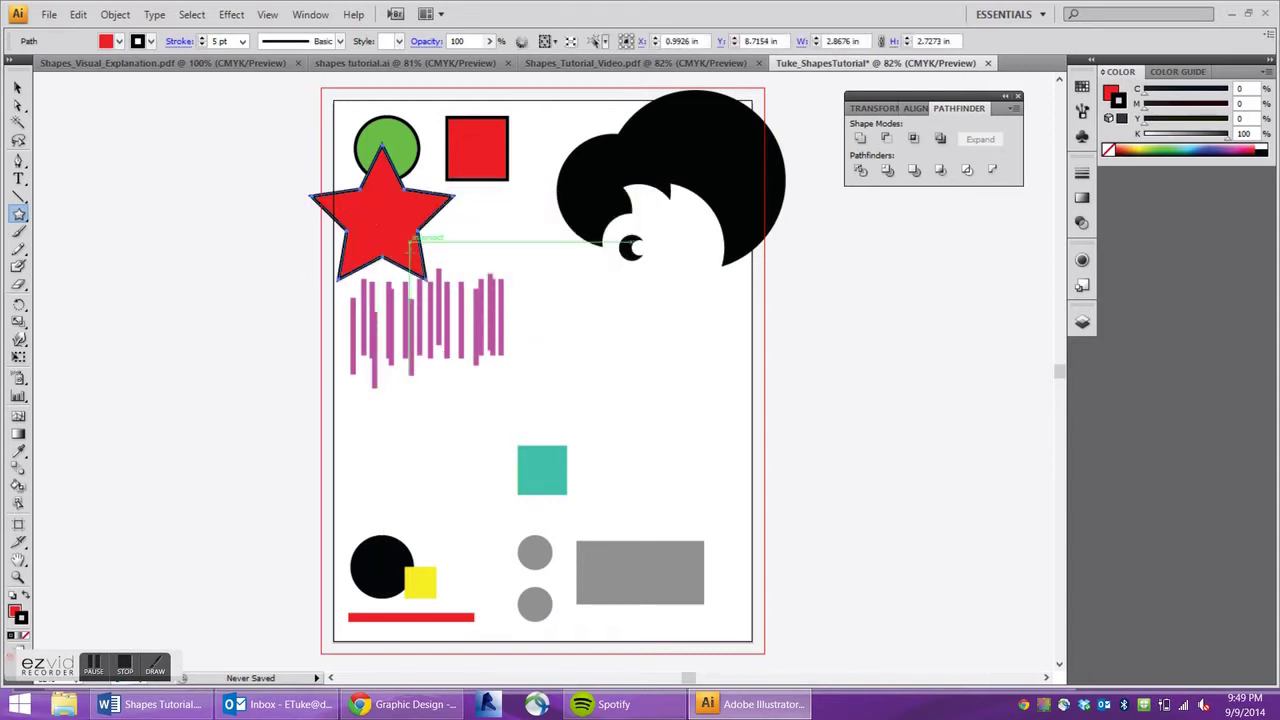
# Change the star's fill colour to bright yellow FFF800
pyautogui.doubleClick(16, 614)
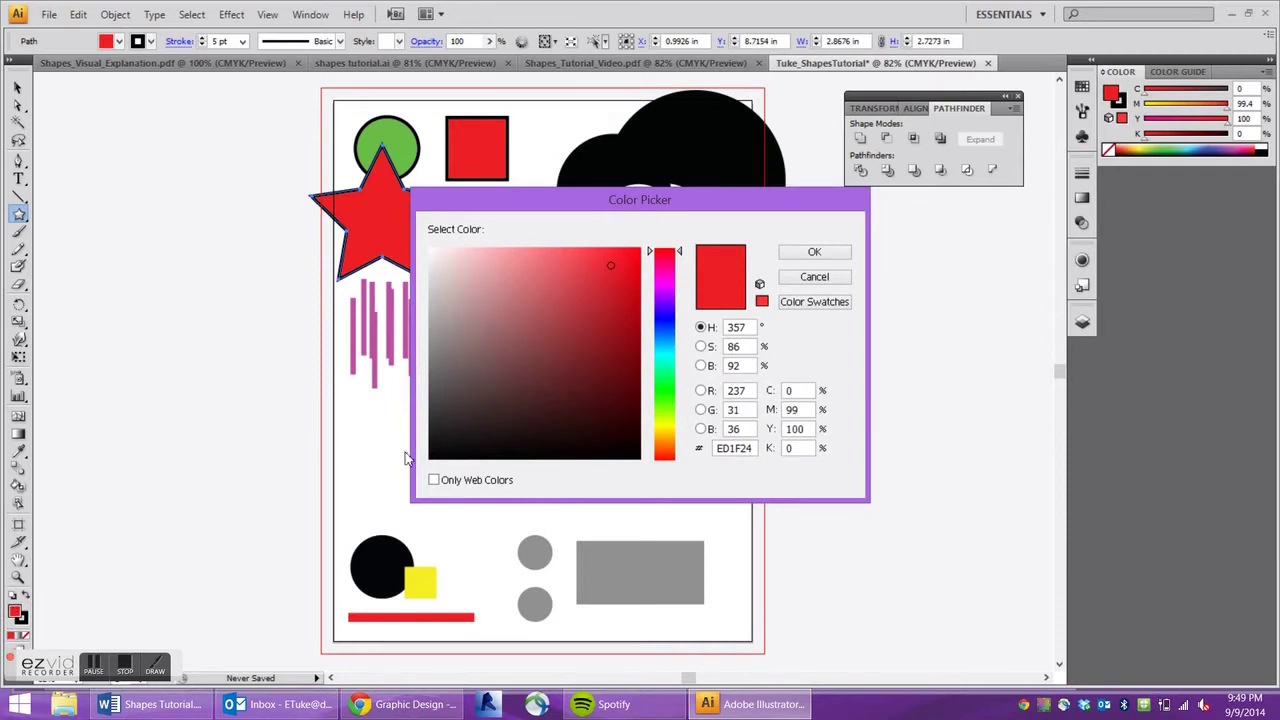
pyautogui.click(658, 428)
pyautogui.moveTo(589, 287); pyautogui.dragTo(651, 236)
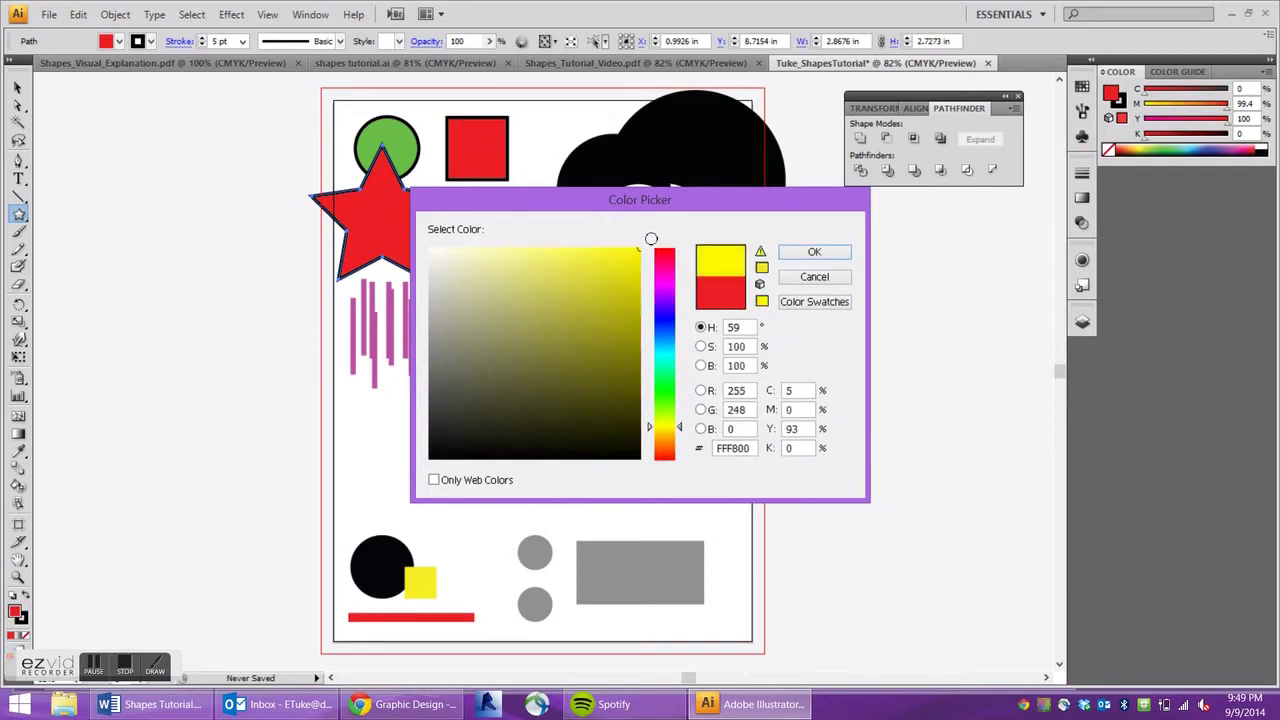
pyautogui.click(809, 254)
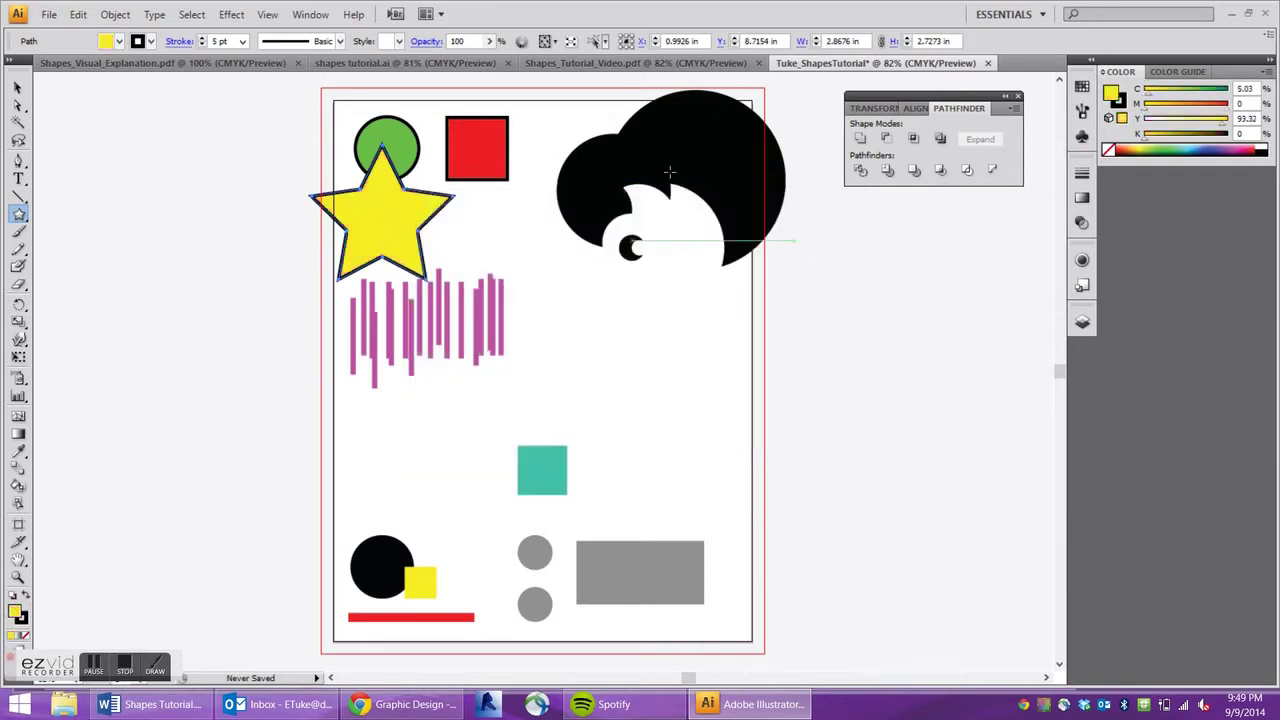
# Scale the yellow star down to about 1.85 in wide and place it just below the green circle
pyautogui.click(19, 88)
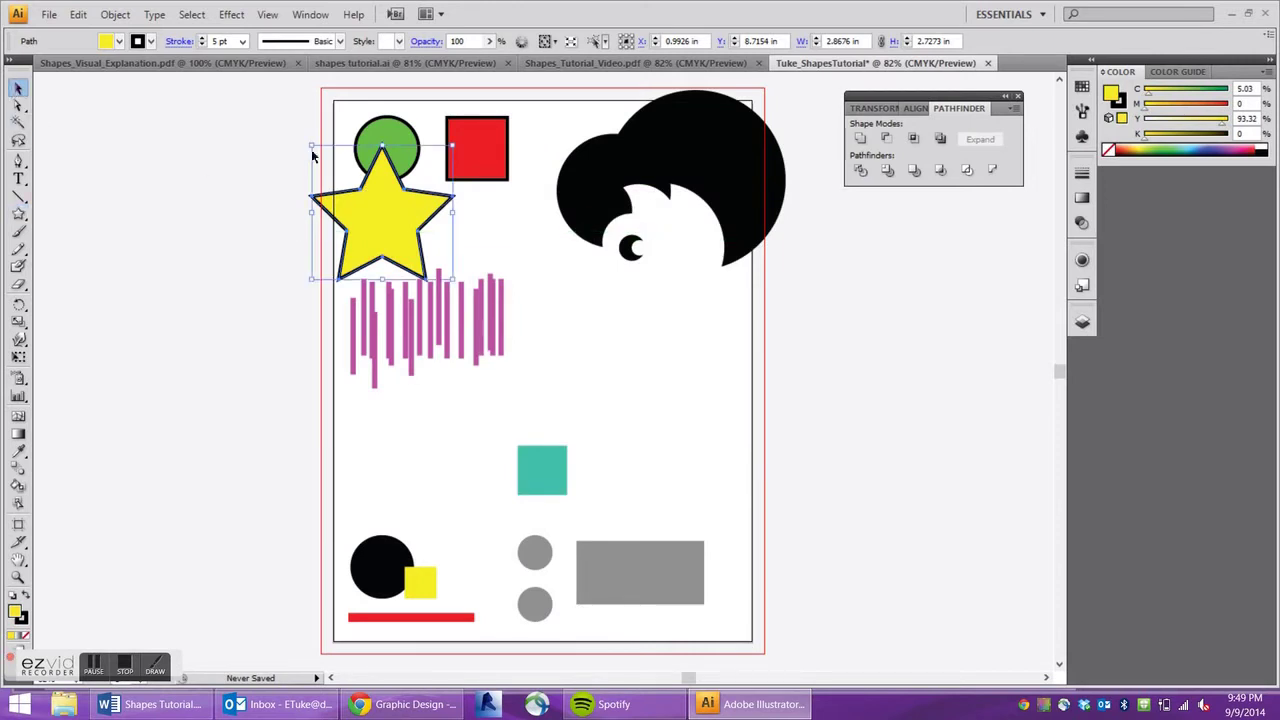
pyautogui.moveTo(312, 146); pyautogui.dragTo(361, 192)
pyautogui.moveTo(398, 232); pyautogui.dragTo(377, 208)
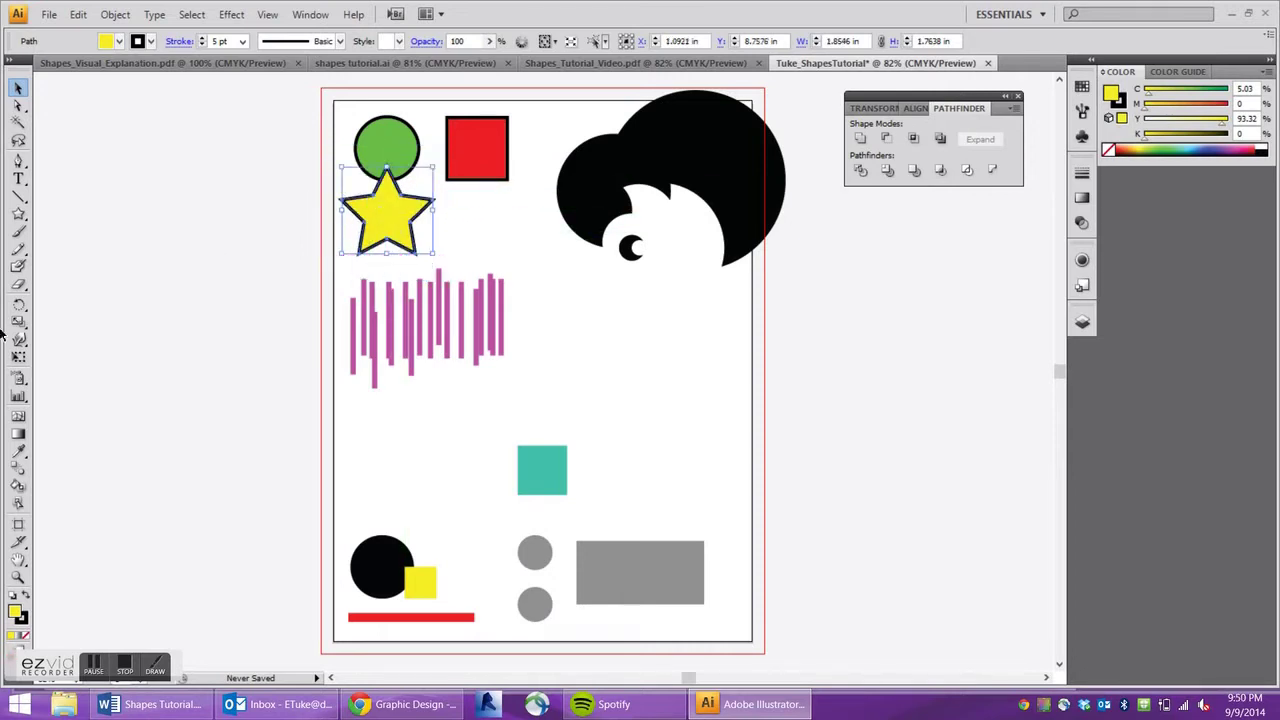
# Draw an 8-sided polygon with a 0.6944 in radius below the red square
pyautogui.click(15, 216)
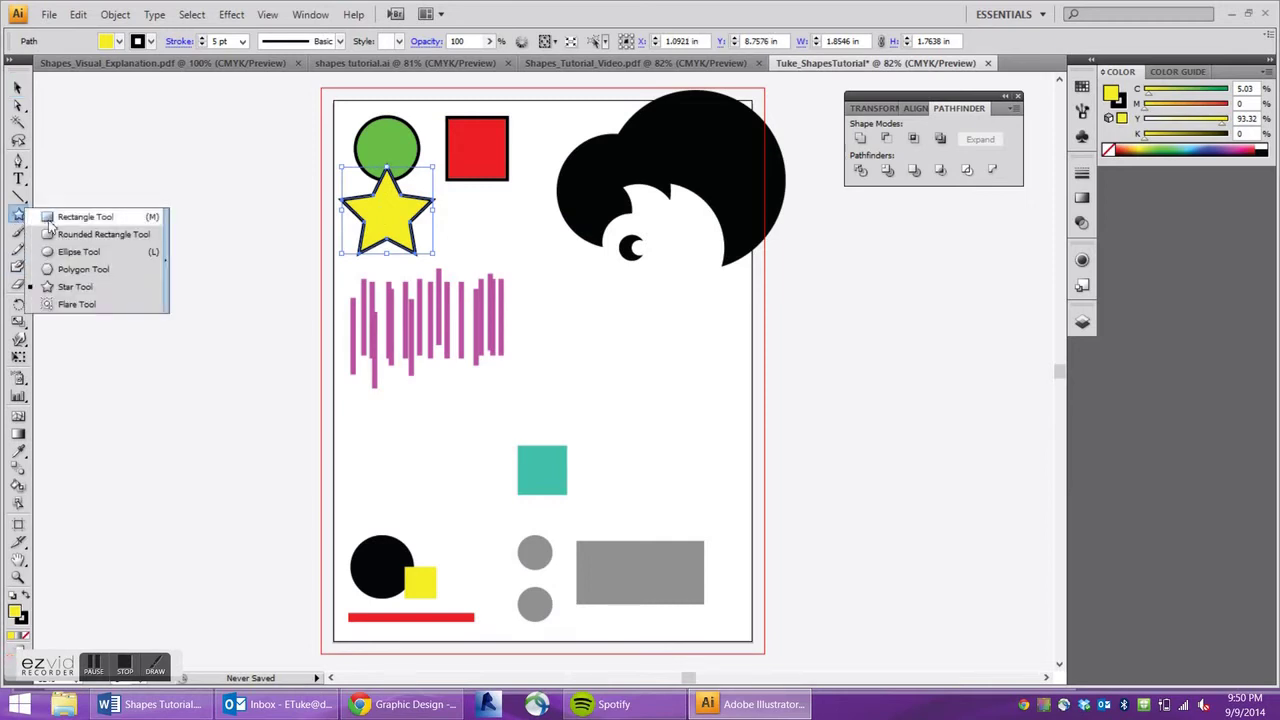
pyautogui.click(75, 270)
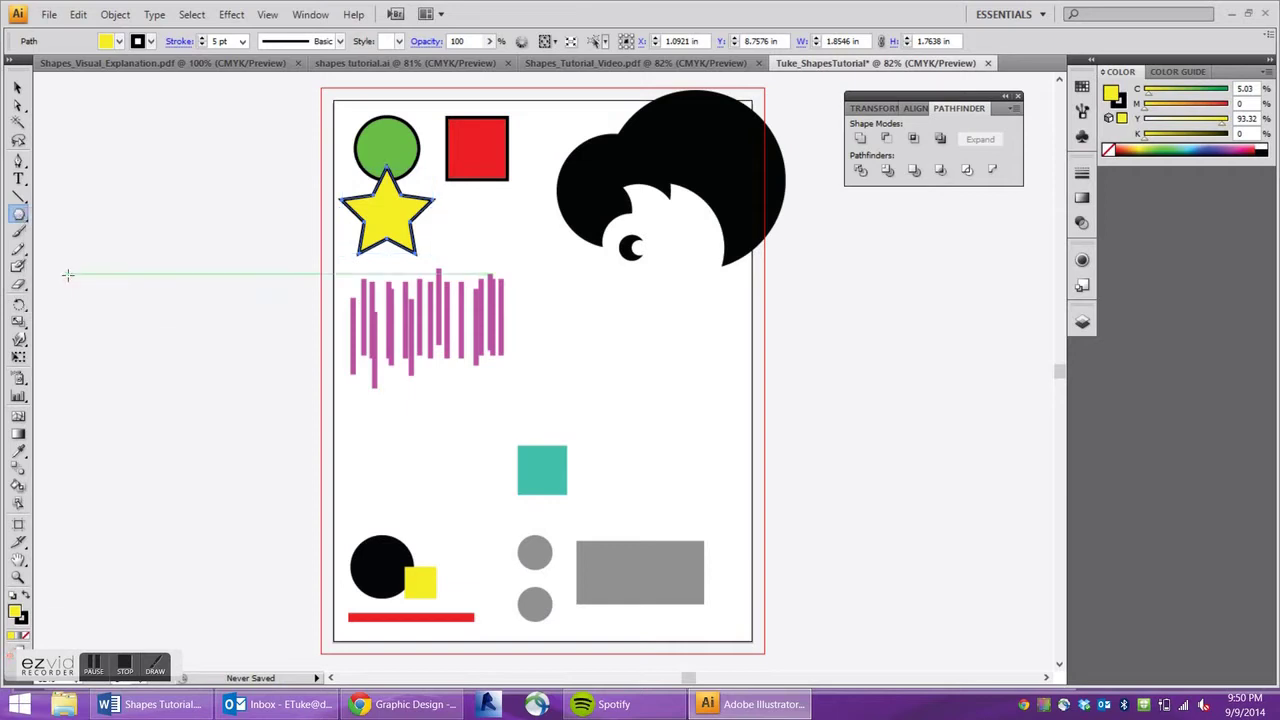
pyautogui.click(477, 216)
pyautogui.doubleClick(580, 316)
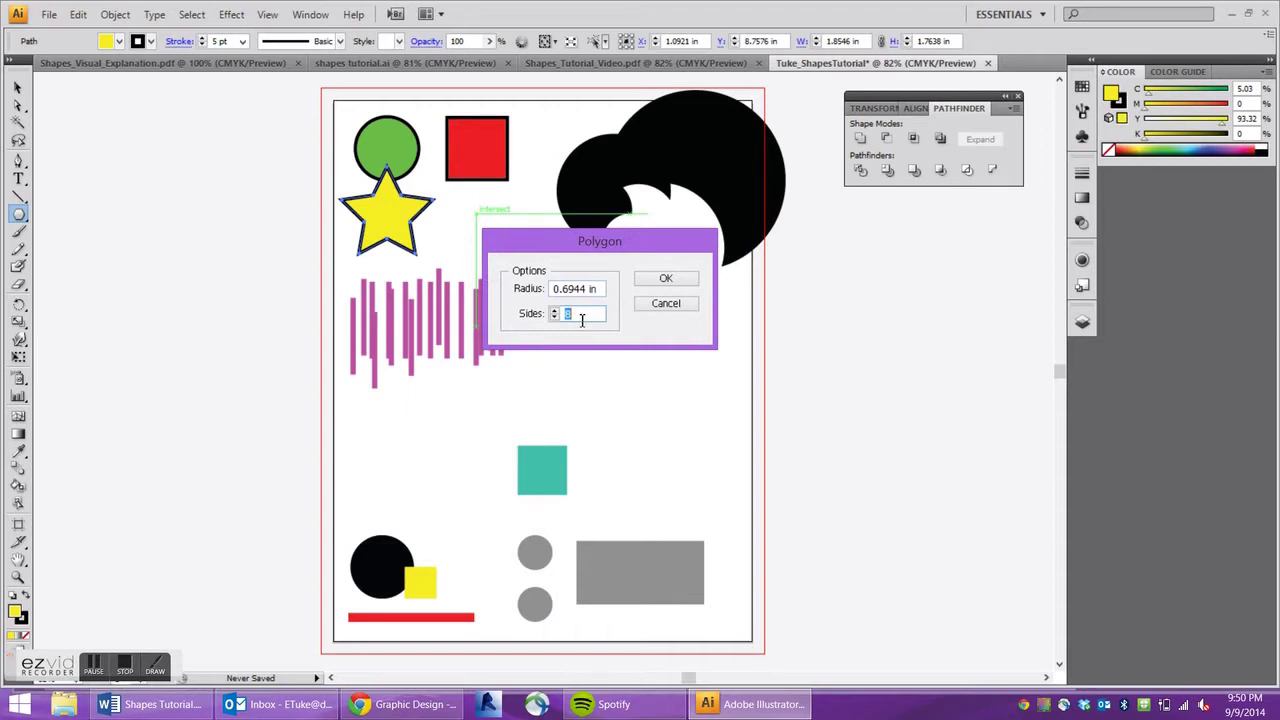
pyautogui.click(665, 278)
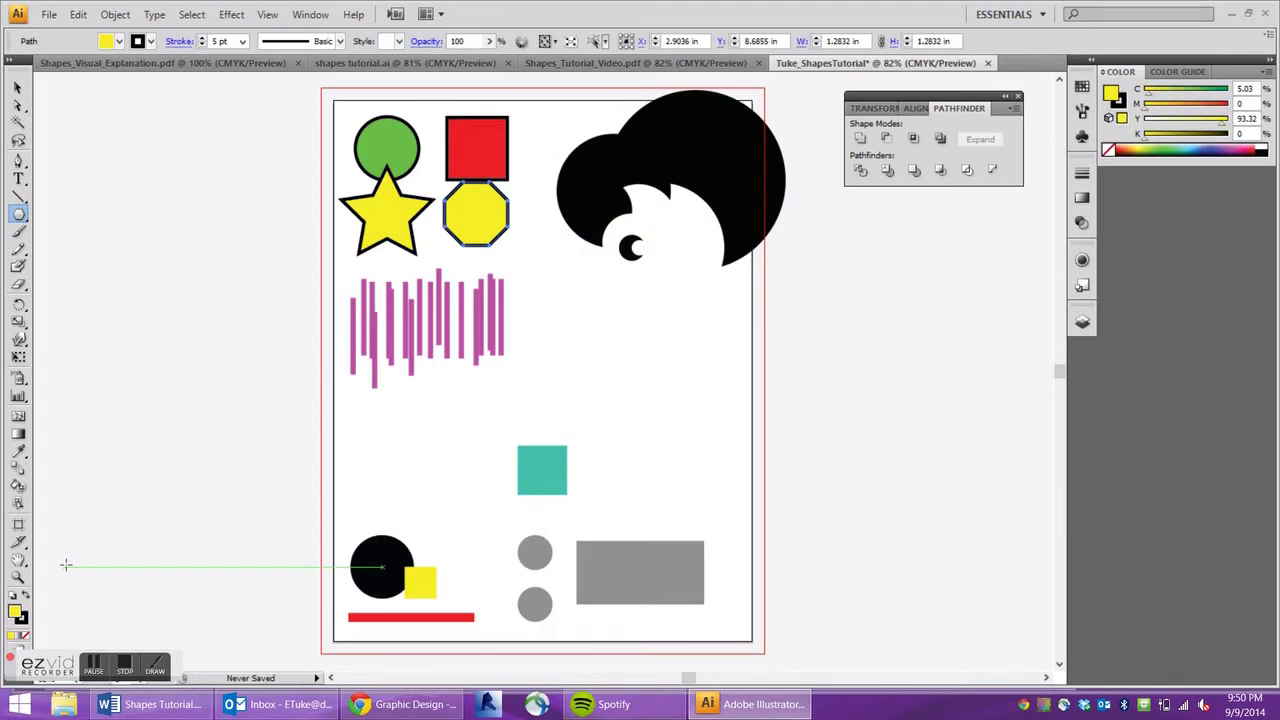
# Fill the octagon with purple 9B00FF
pyautogui.doubleClick(15, 612)
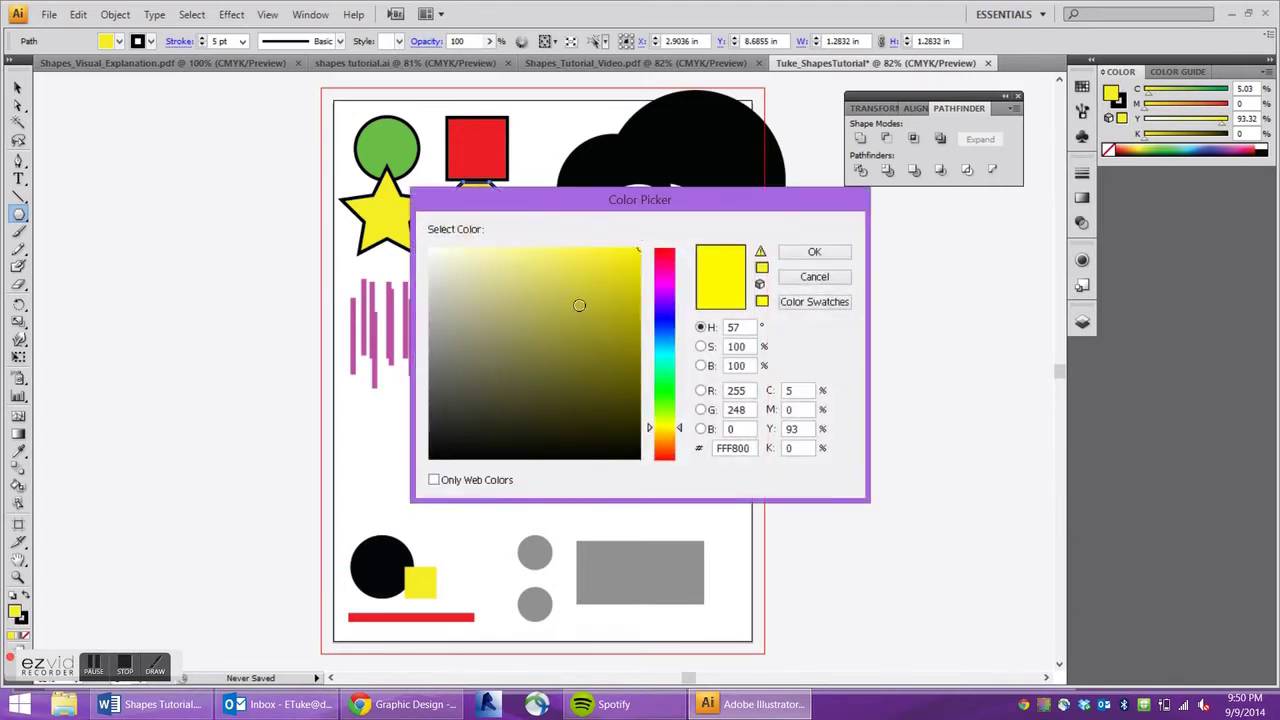
pyautogui.click(665, 297)
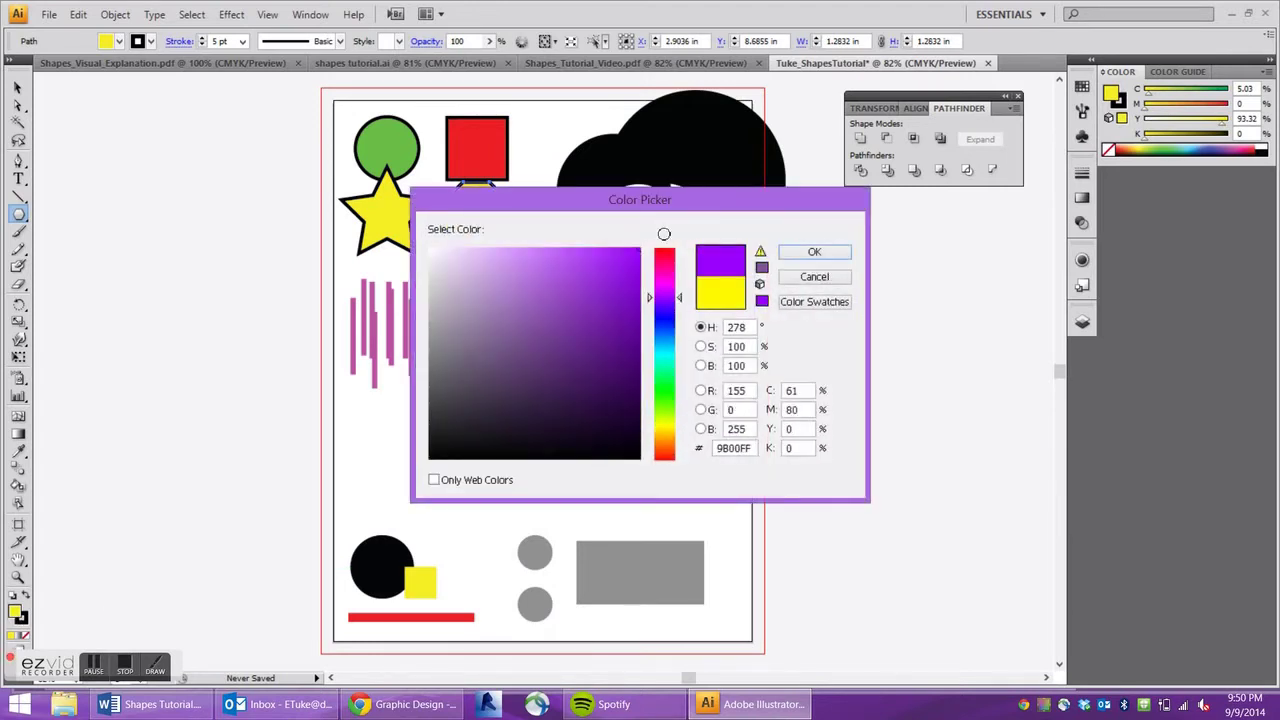
pyautogui.press('Return')
# Move the octagon above the star and the green circle below the red square, and shrink the star to about 1.6 in wide
pyautogui.click(18, 88)
pyautogui.moveTo(476, 213); pyautogui.dragTo(372, 150)
pyautogui.moveTo(394, 208); pyautogui.dragTo(435, 214)
pyautogui.moveTo(475, 172); pyautogui.dragTo(462, 185)
pyautogui.moveTo(432, 235); pyautogui.dragTo(392, 235)
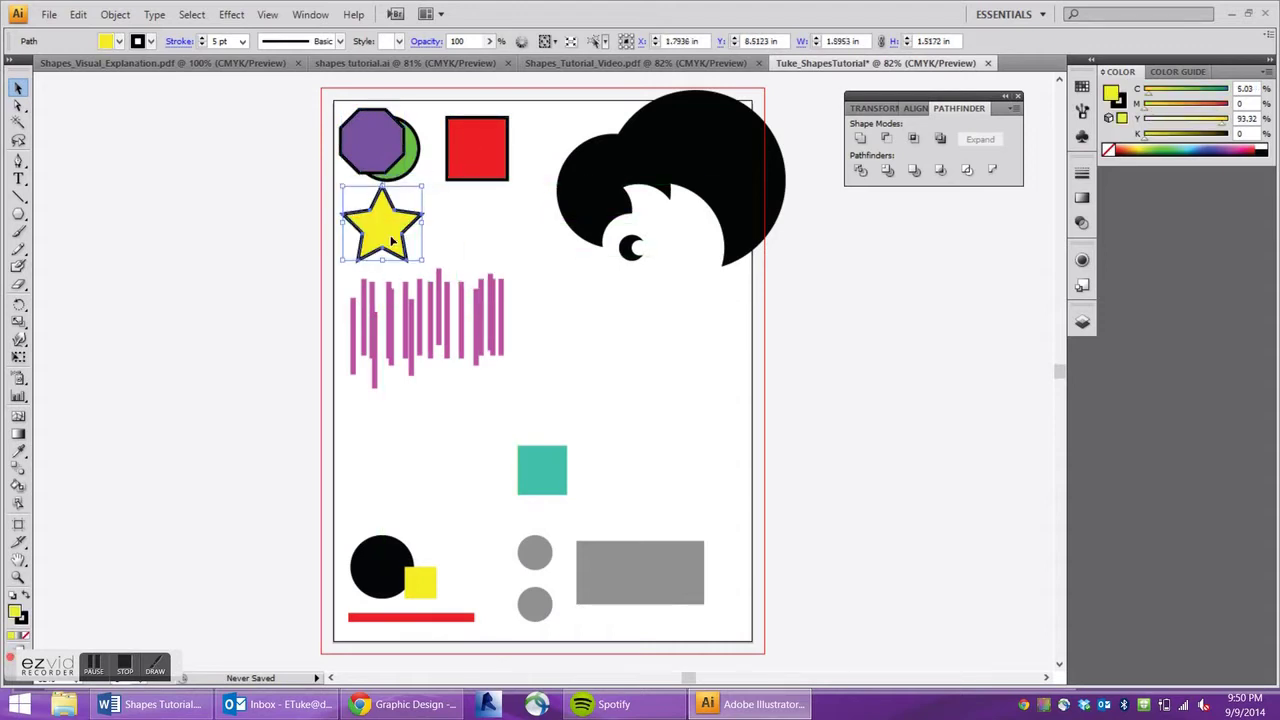
pyautogui.moveTo(410, 170); pyautogui.dragTo(492, 247)
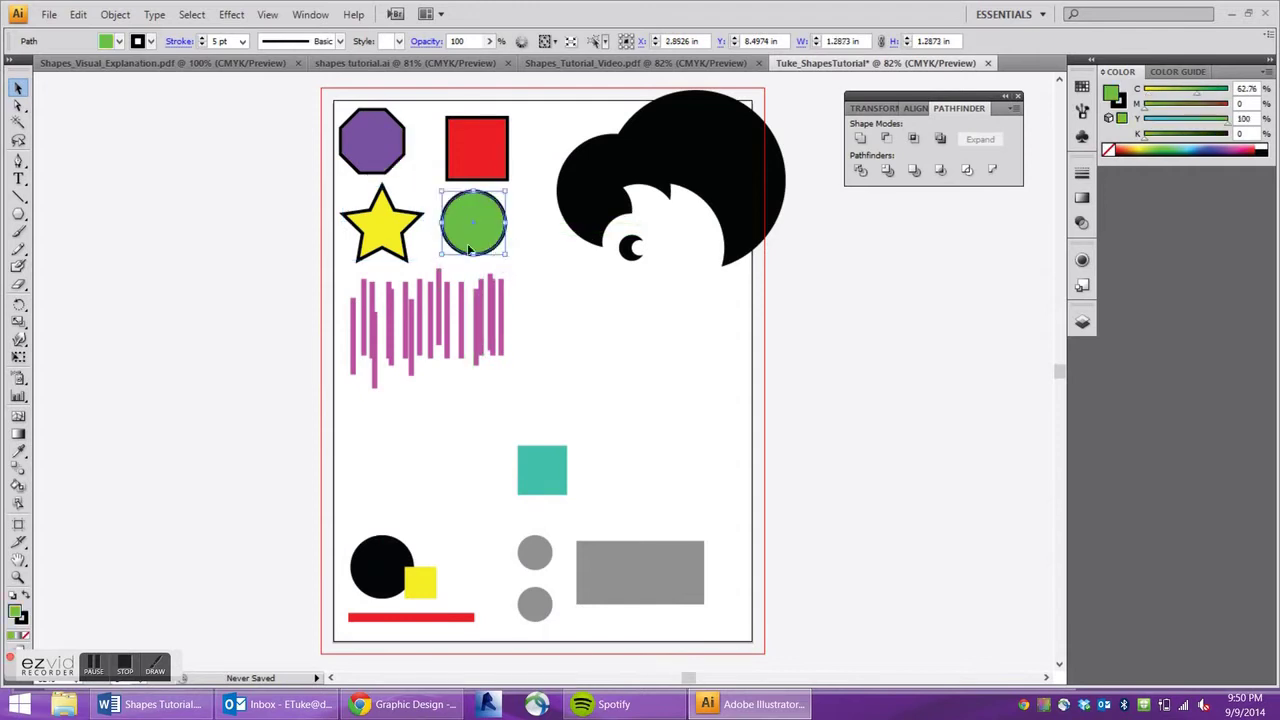
pyautogui.moveTo(377, 149); pyautogui.dragTo(384, 154)
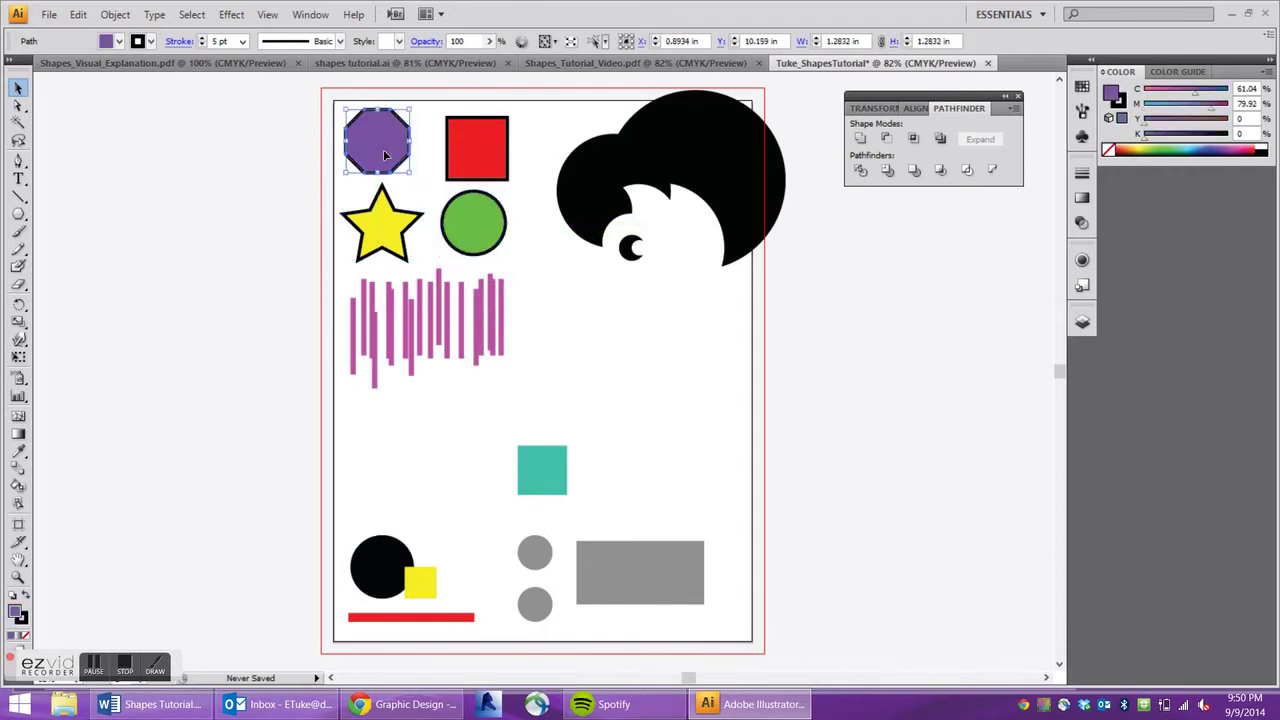
# Move the yellow star so it overlaps the purple octagon and bring it to the front
pyautogui.moveTo(384, 154); pyautogui.dragTo(408, 176)
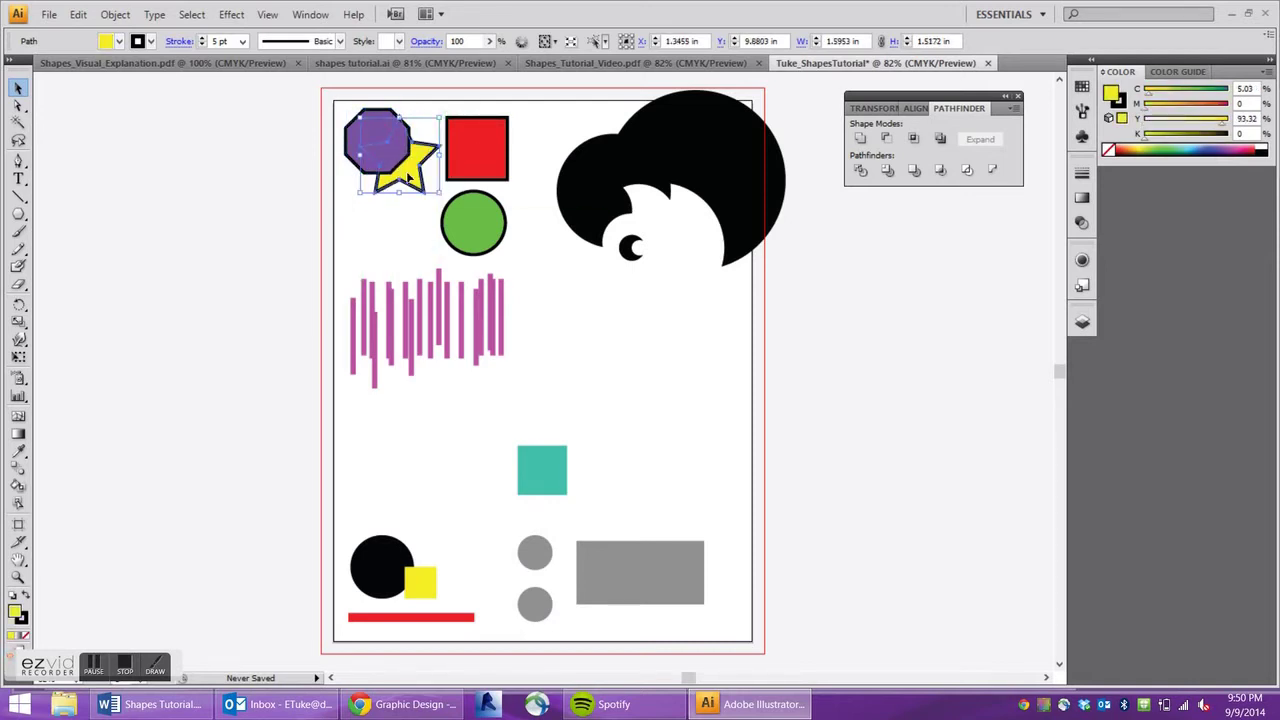
pyautogui.rightClick(408, 176)
pyautogui.moveTo(481, 390)
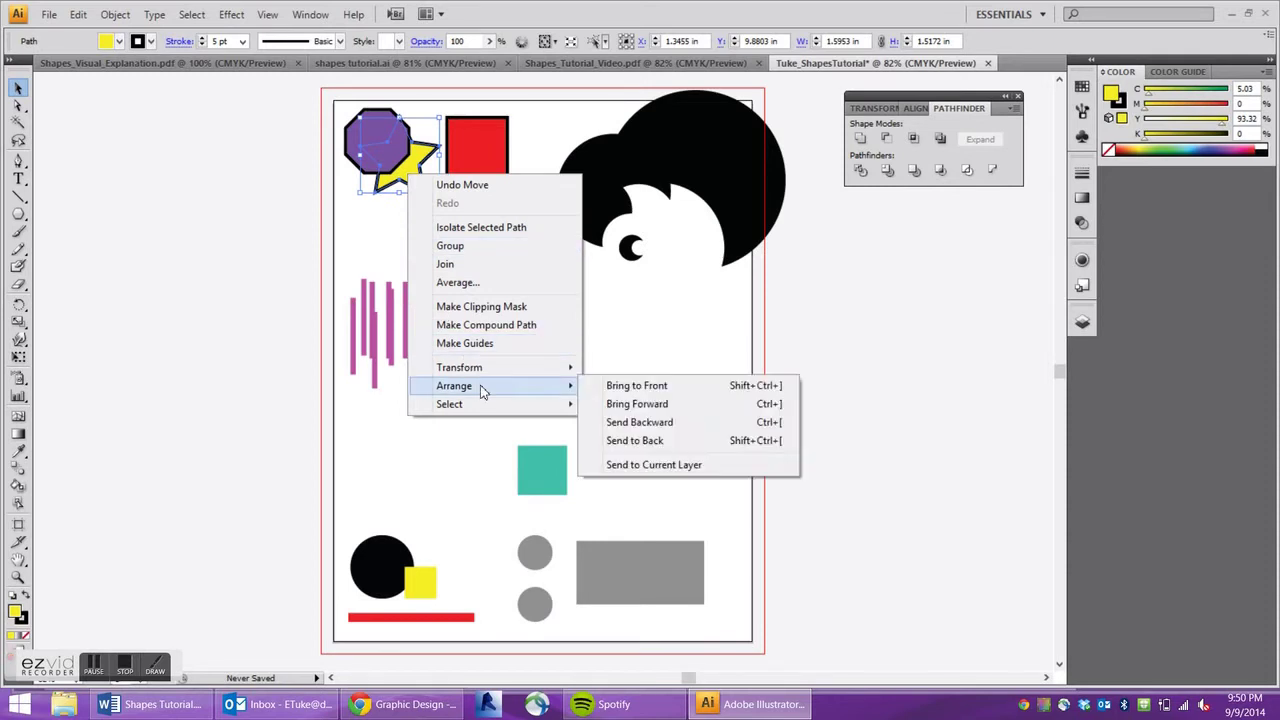
pyautogui.click(620, 386)
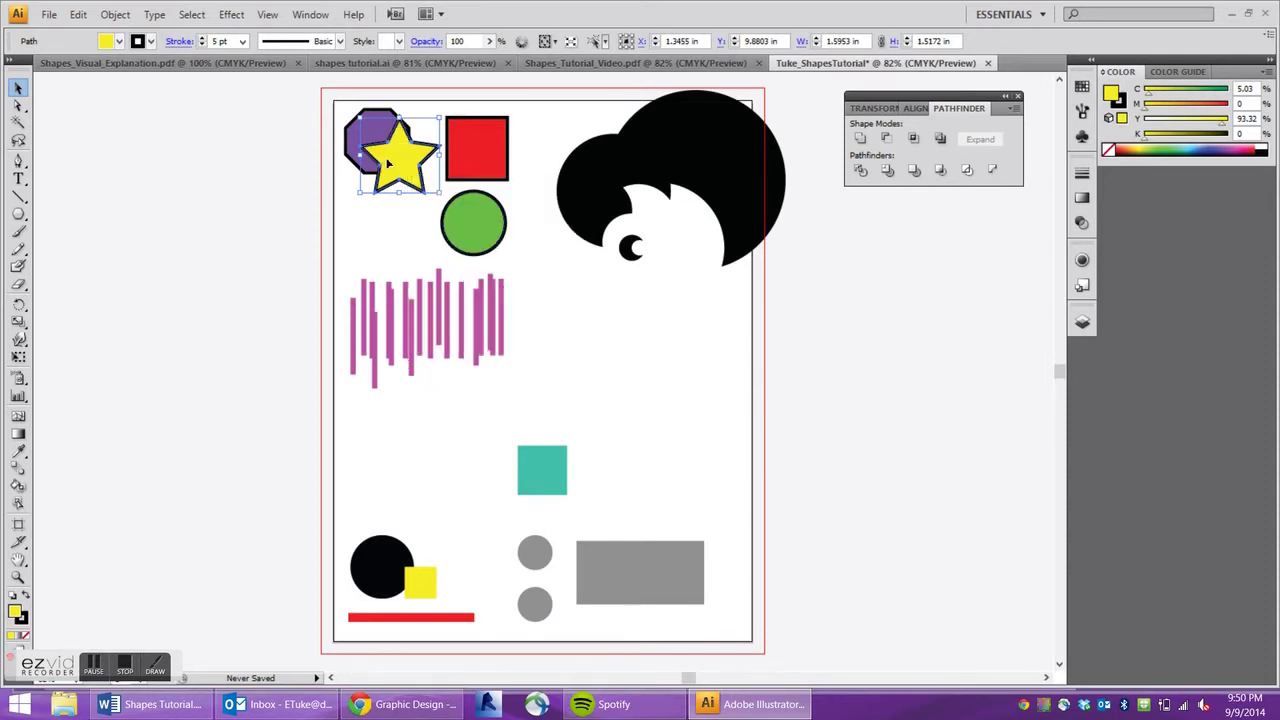
pyautogui.moveTo(396, 158); pyautogui.dragTo(393, 164)
pyautogui.click(403, 250)
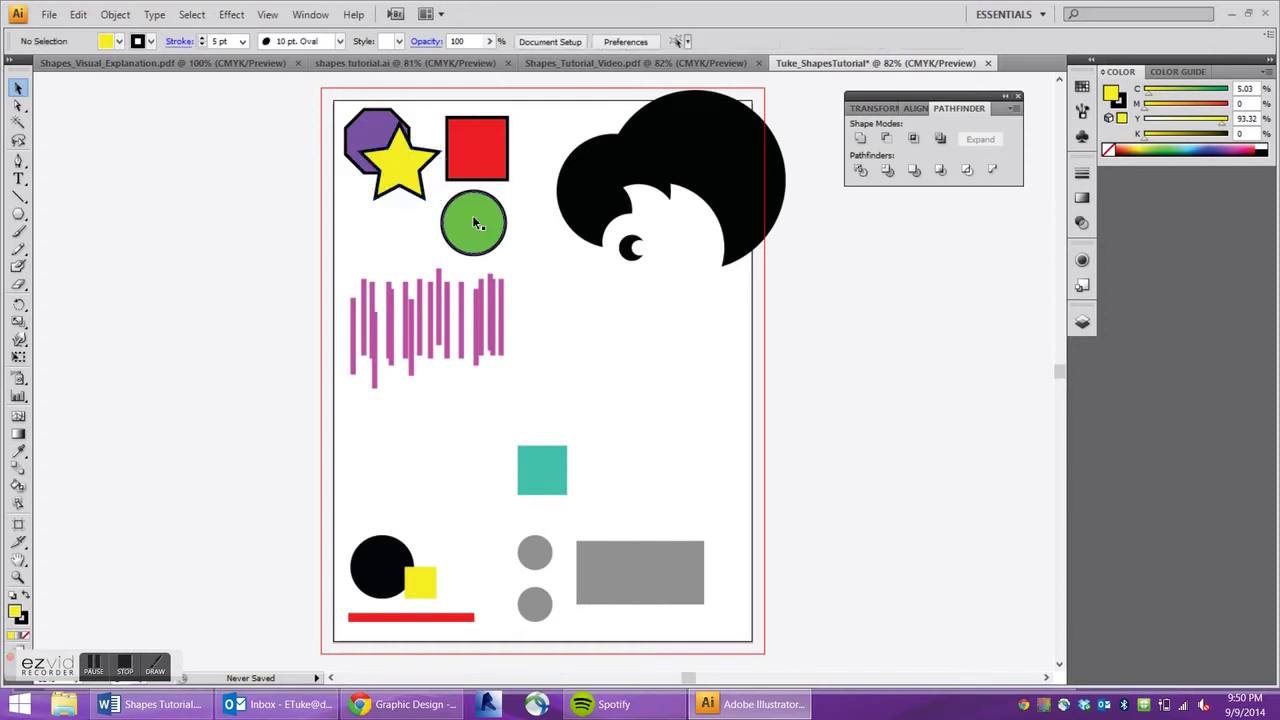
# Move the green circle so it overlaps the star's lower right and bring it to the front
pyautogui.moveTo(485, 226); pyautogui.dragTo(434, 190)
pyautogui.rightClick(434, 190)
pyautogui.moveTo(570, 400)
pyautogui.click(660, 398)
# Move the red square so it overlaps the green circle's lower right and bring it to the front
pyautogui.moveTo(486, 292); pyautogui.dragTo(450, 237)
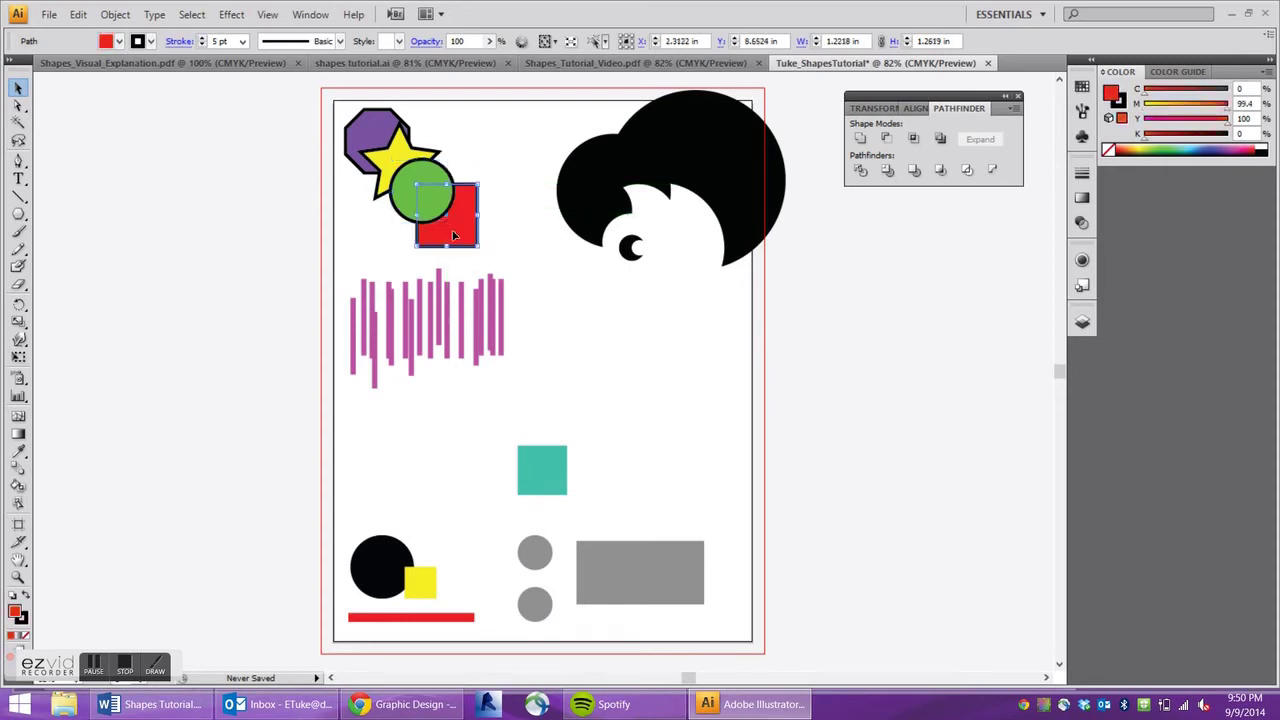
pyautogui.rightClick(450, 237)
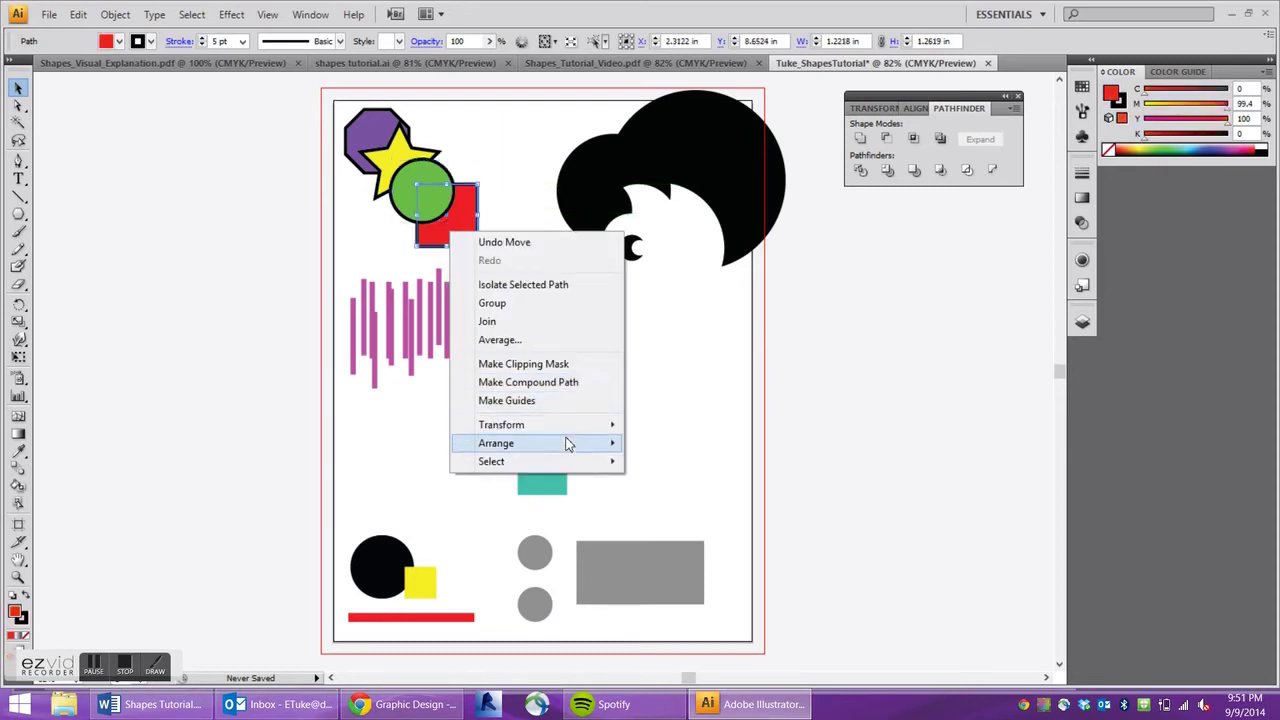
pyautogui.moveTo(573, 443)
pyautogui.click(658, 445)
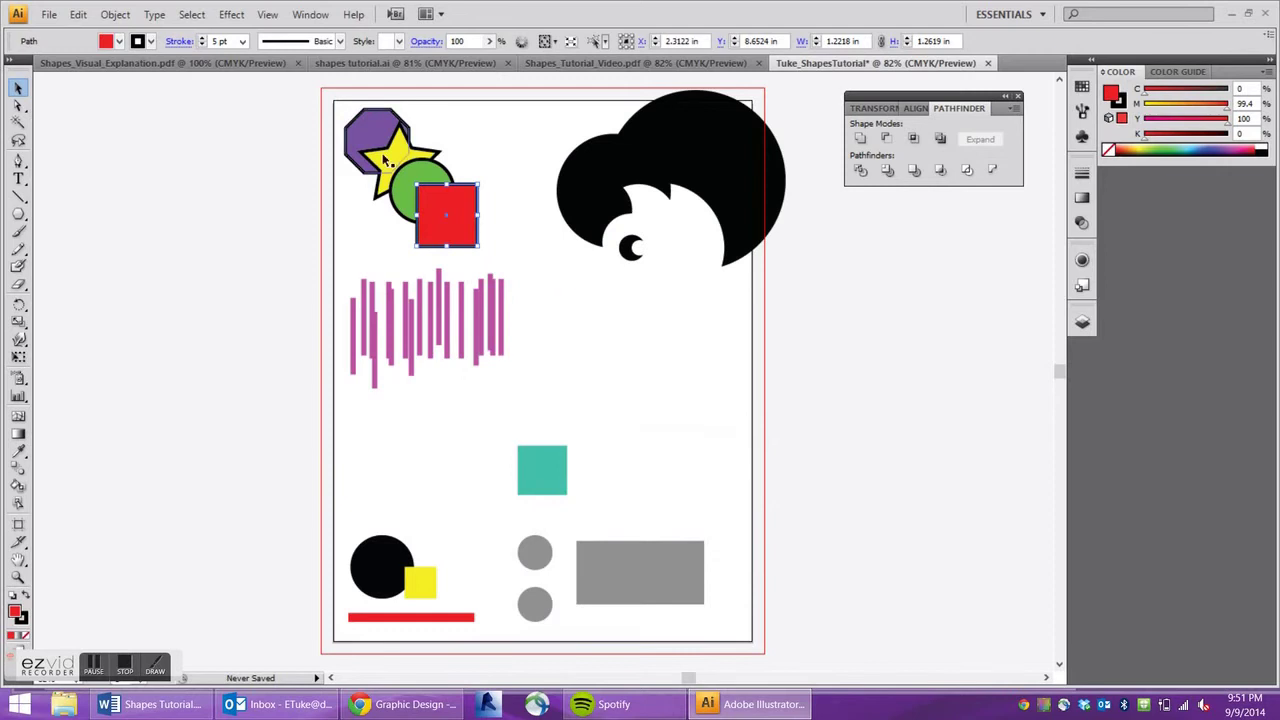
pyautogui.click(502, 249)
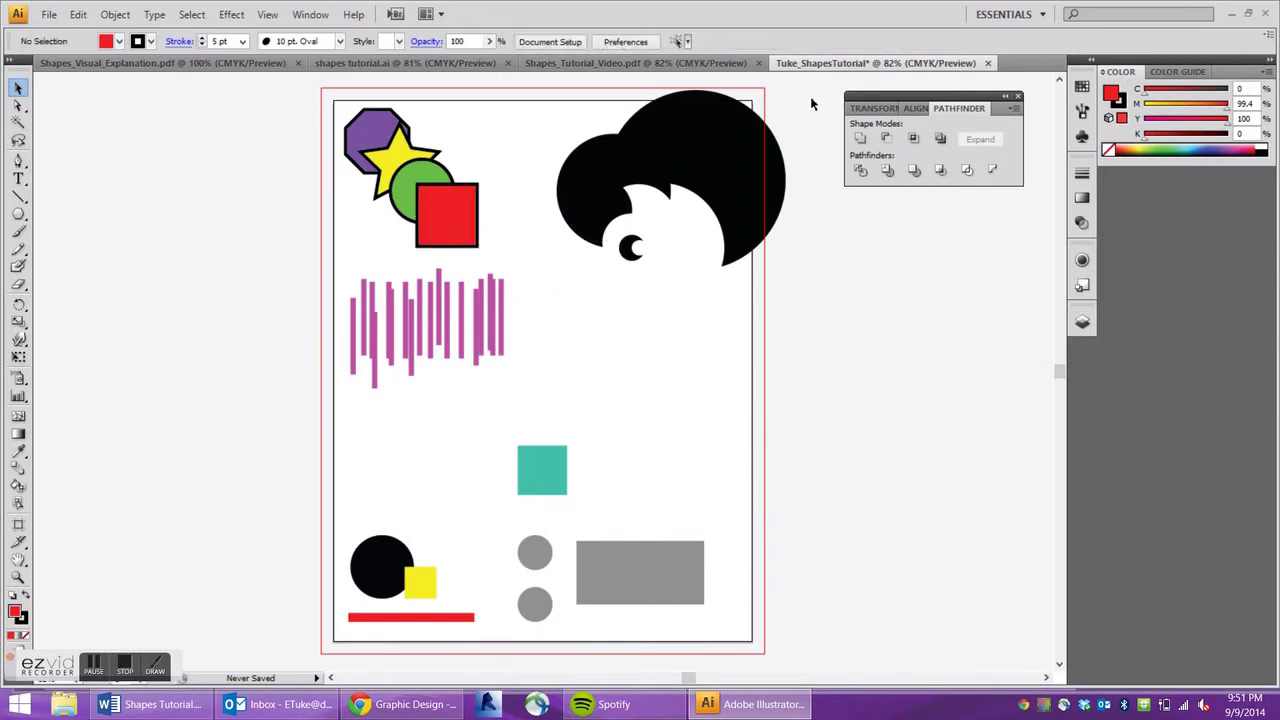
# Align the centres of all black and white circles horizontally and vertically, and move the circles to the page's upper-right corner
pyautogui.moveTo(703, 208); pyautogui.dragTo(645, 240)
pyautogui.moveTo(814, 93); pyautogui.dragTo(799, 292)
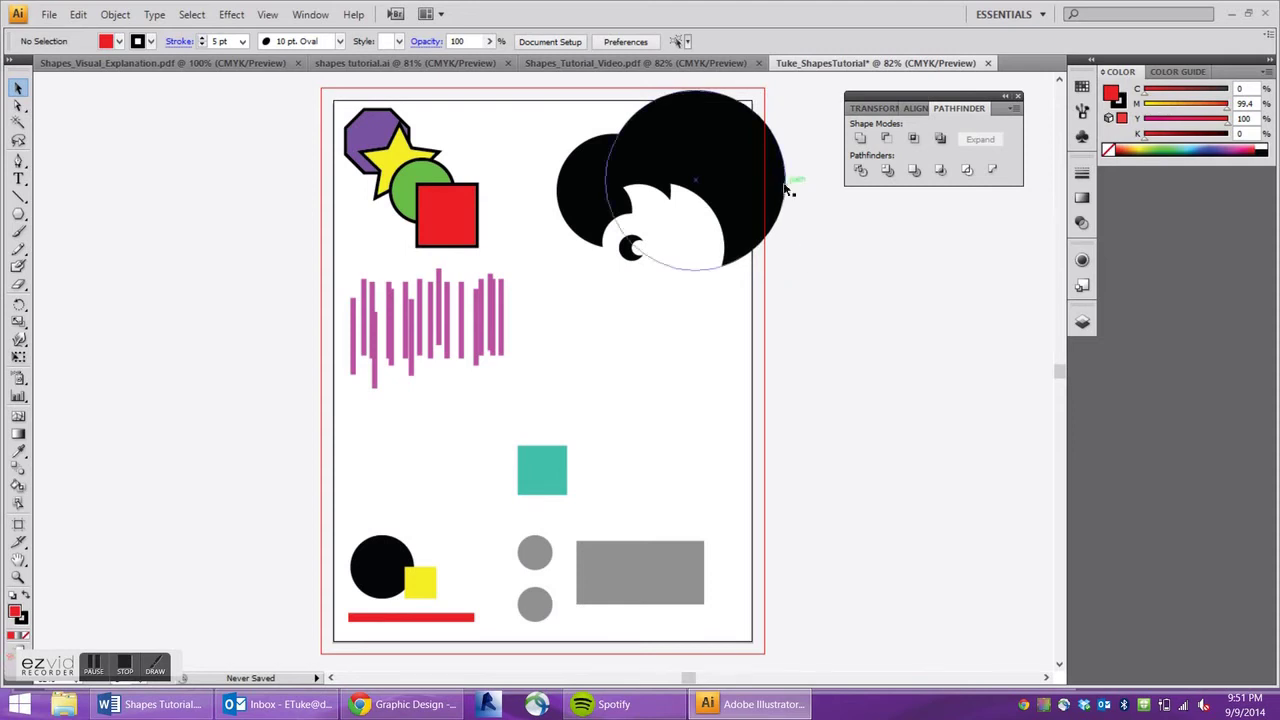
pyautogui.moveTo(811, 103); pyautogui.dragTo(540, 343)
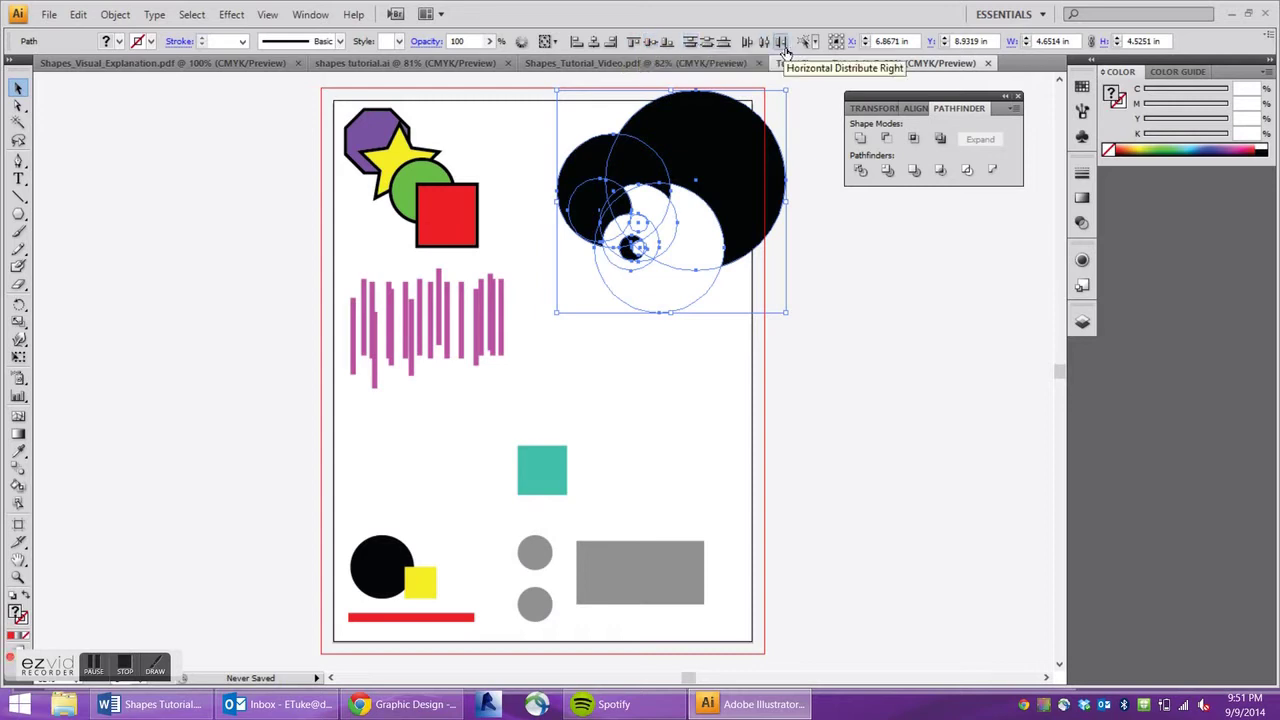
pyautogui.click(594, 50)
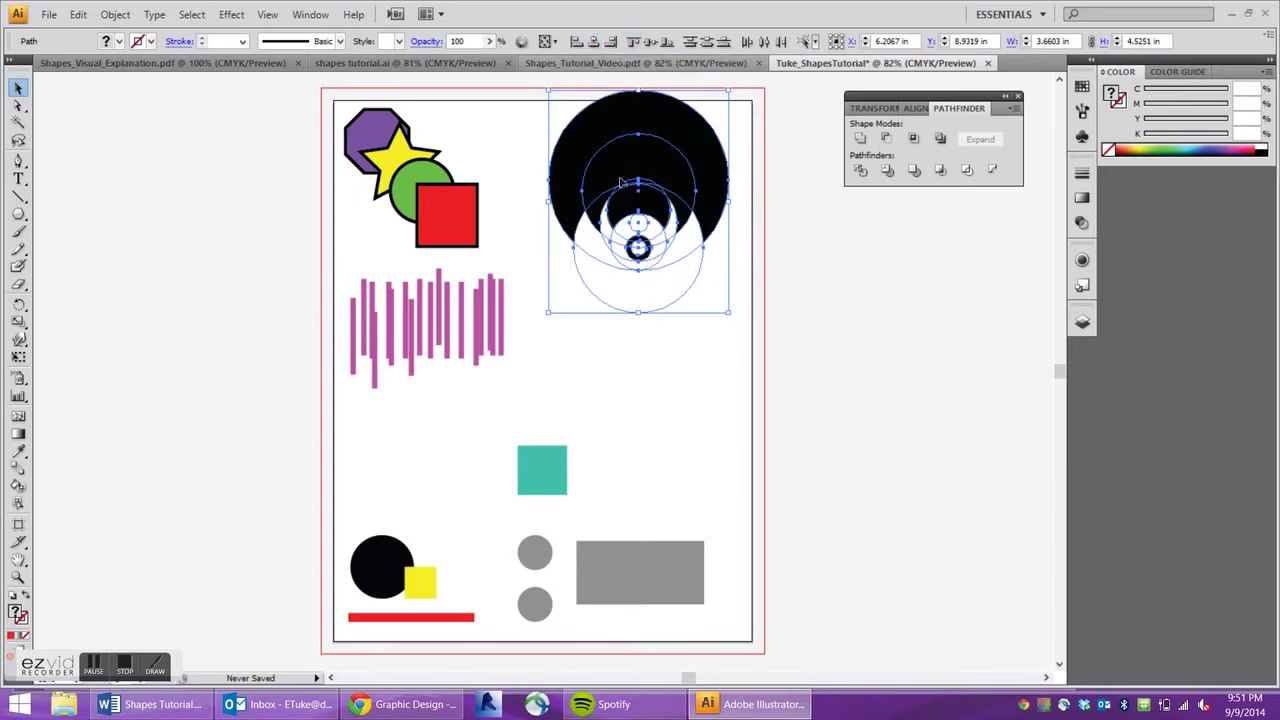
pyautogui.click(655, 45)
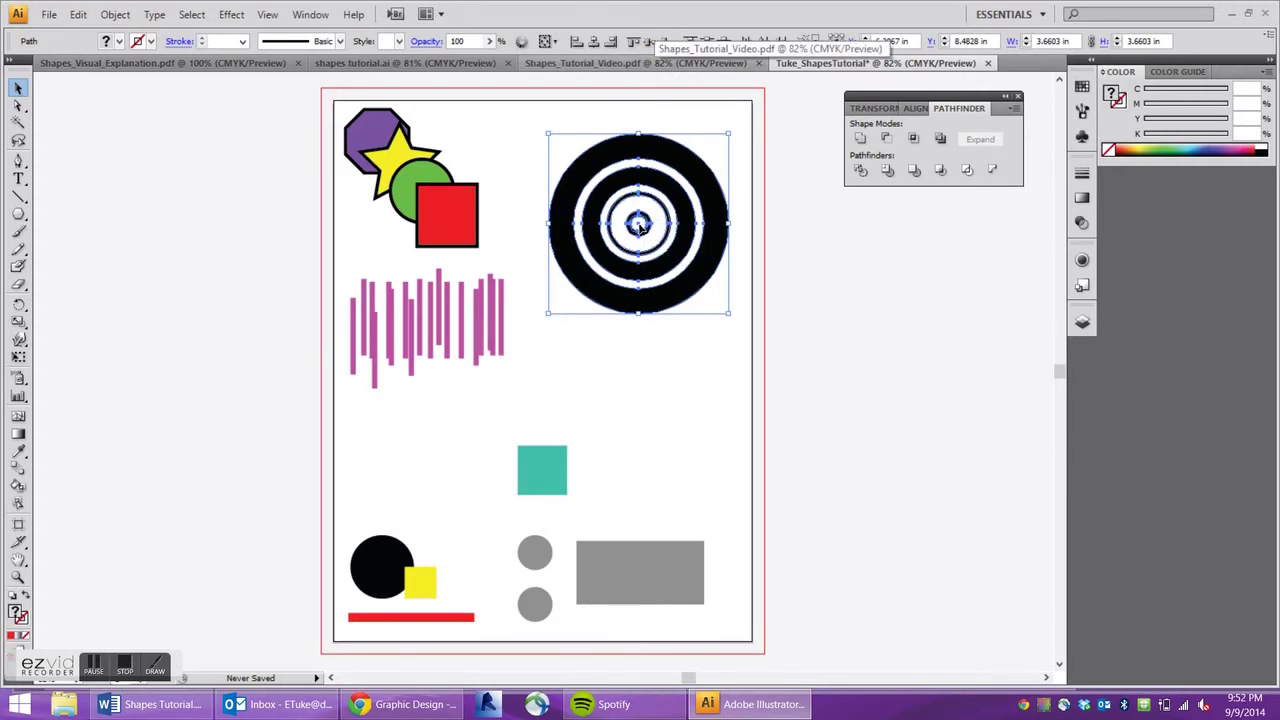
pyautogui.click(677, 374)
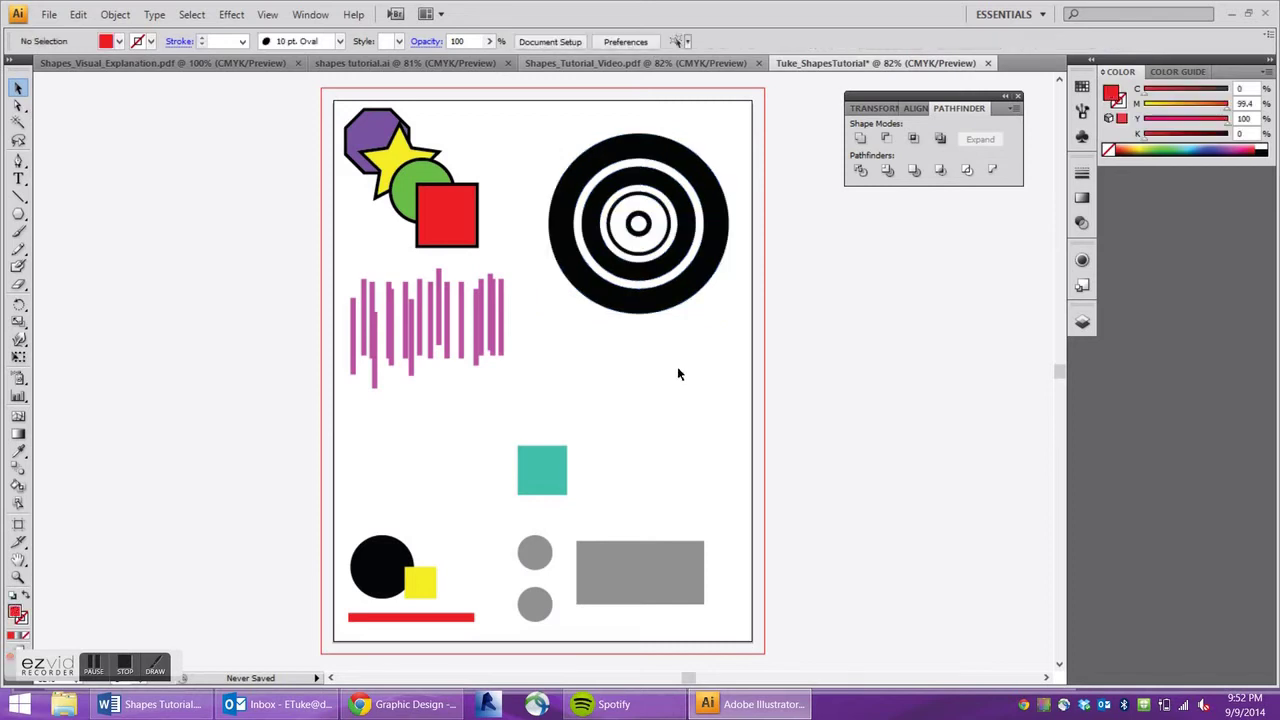
pyautogui.moveTo(714, 349); pyautogui.dragTo(595, 143)
pyautogui.click(509, 202)
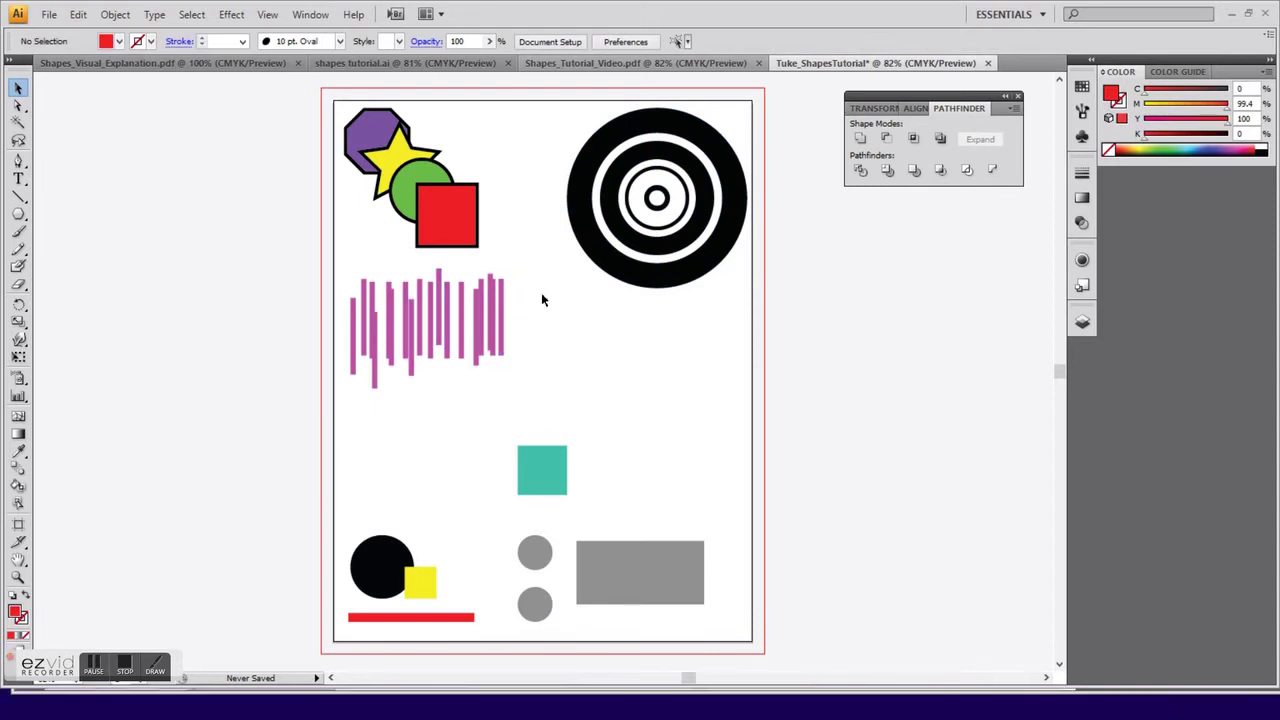
pyautogui.moveTo(522, 277); pyautogui.dragTo(305, 394)
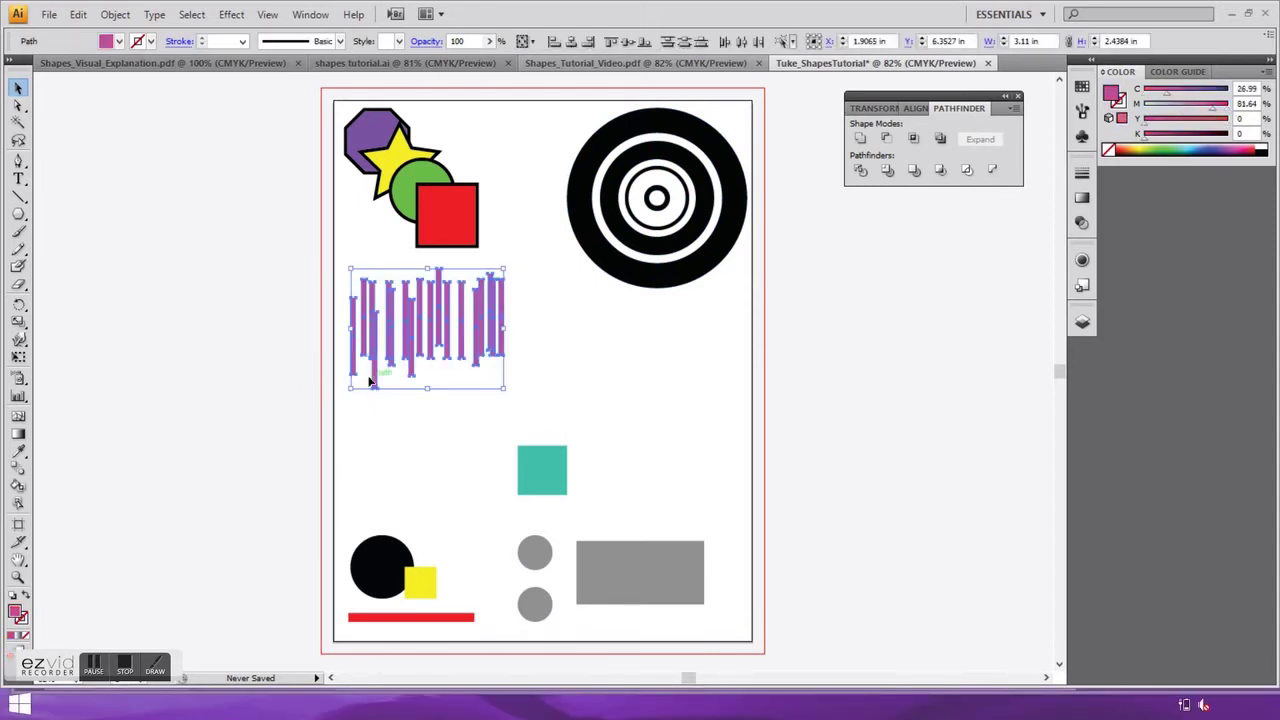
pyautogui.moveTo(526, 288); pyautogui.dragTo(336, 376)
pyautogui.click(415, 422)
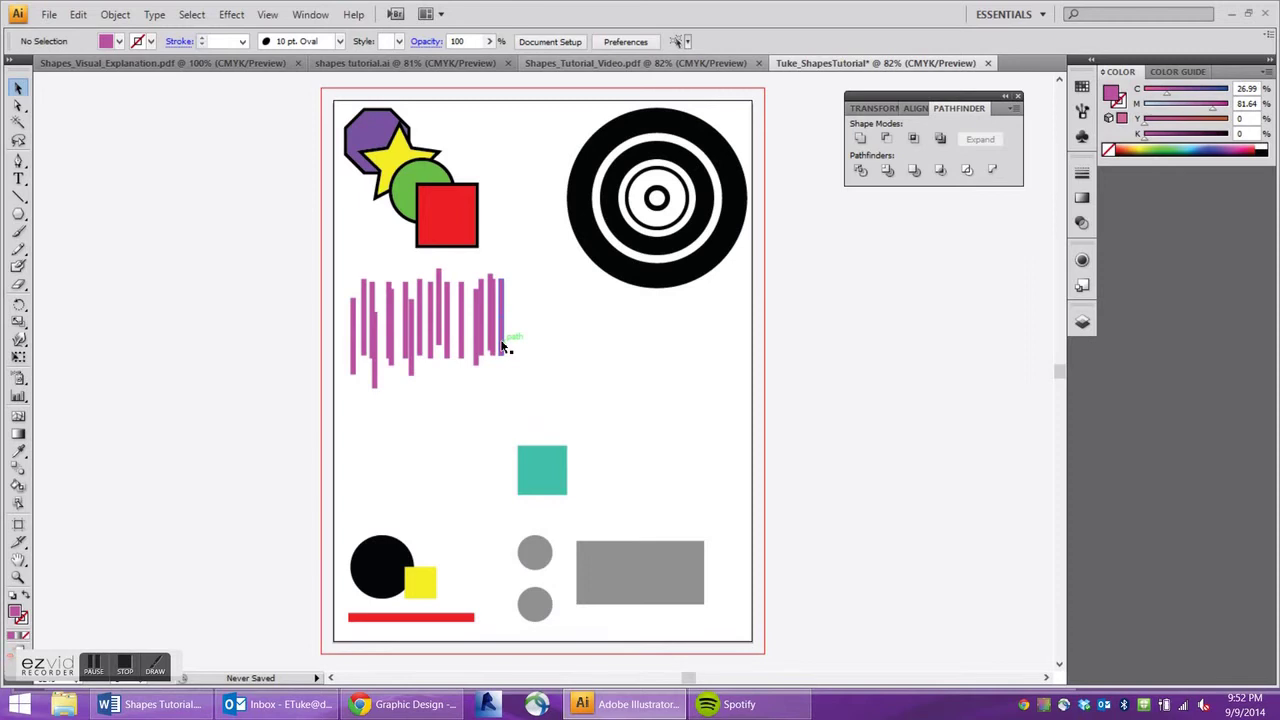
# Add two more copies of the thin pink rectangle at the right end of the row of pink lines
pyautogui.moveTo(503, 345)
pyautogui.mouseDown()
pyautogui.moveTo(526, 340)
pyautogui.moveTo(515, 347)
pyautogui.mouseUp()
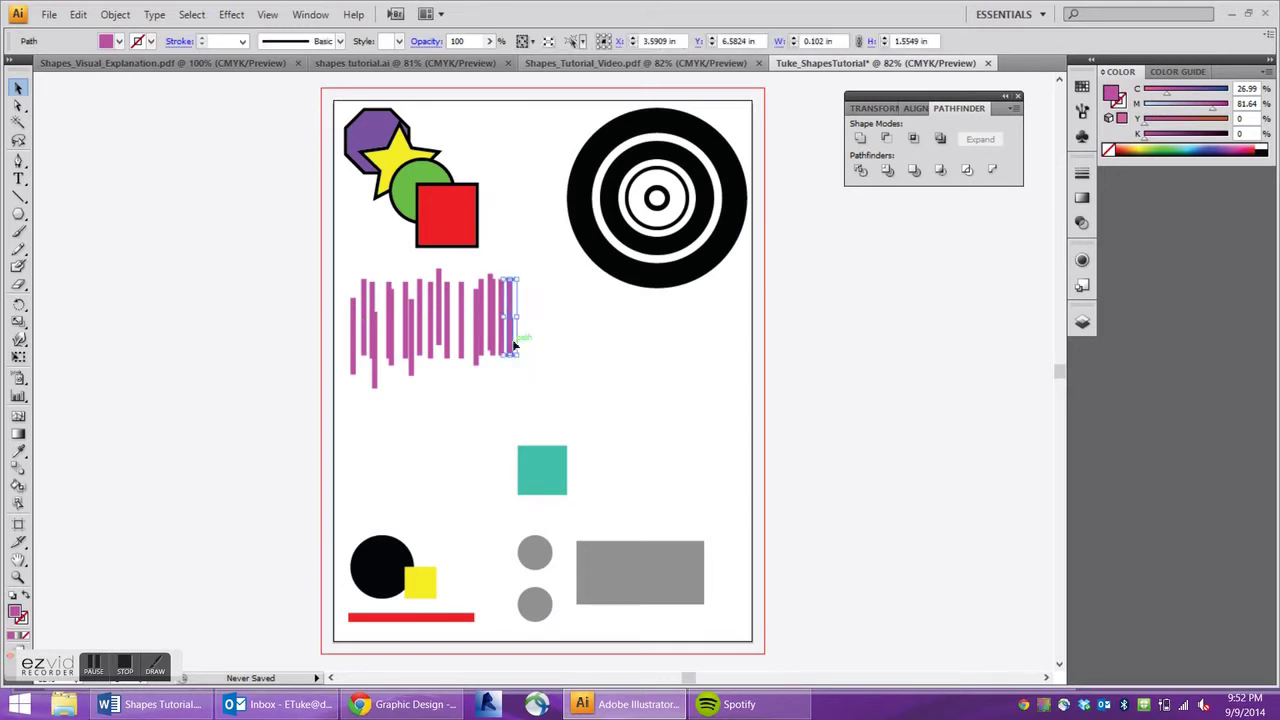
pyautogui.hotkey('ctrl', 'v')
pyautogui.moveTo(543, 350); pyautogui.dragTo(518, 310)
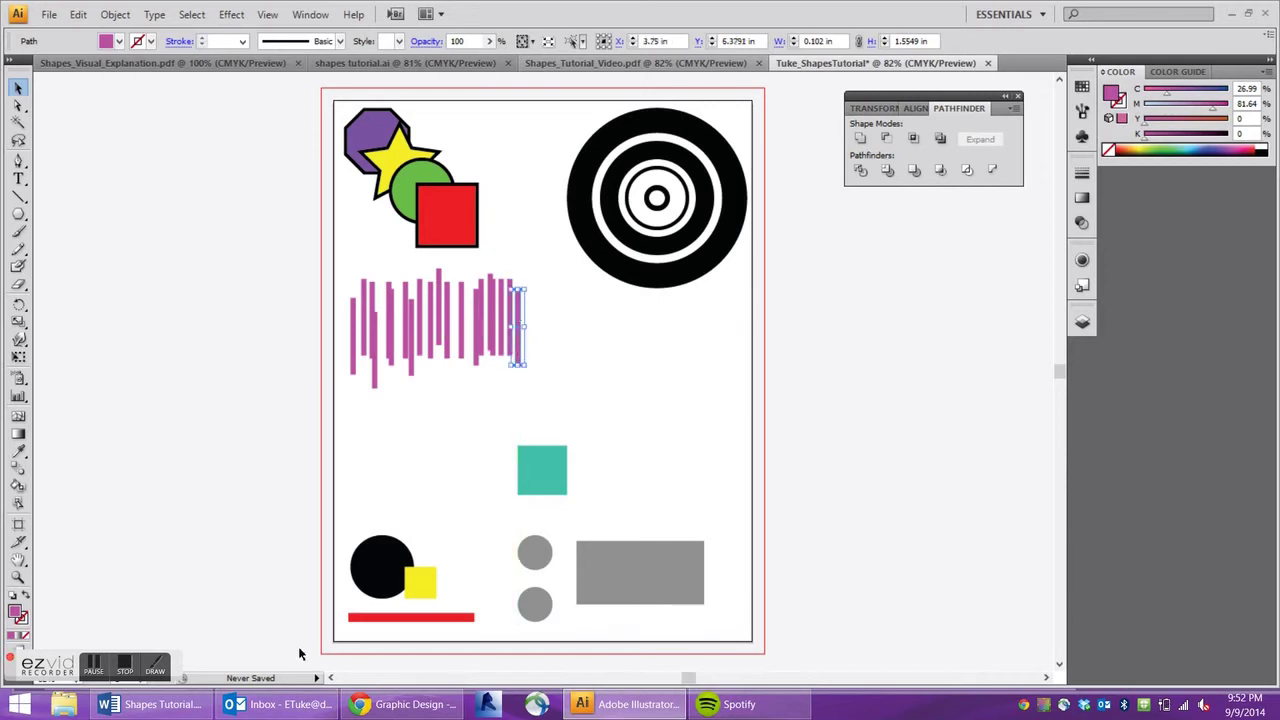
# Check the pink line instructions in Word, and in Illustrator distribute all the lines evenly across and align their vertical centres
pyautogui.click(158, 704)
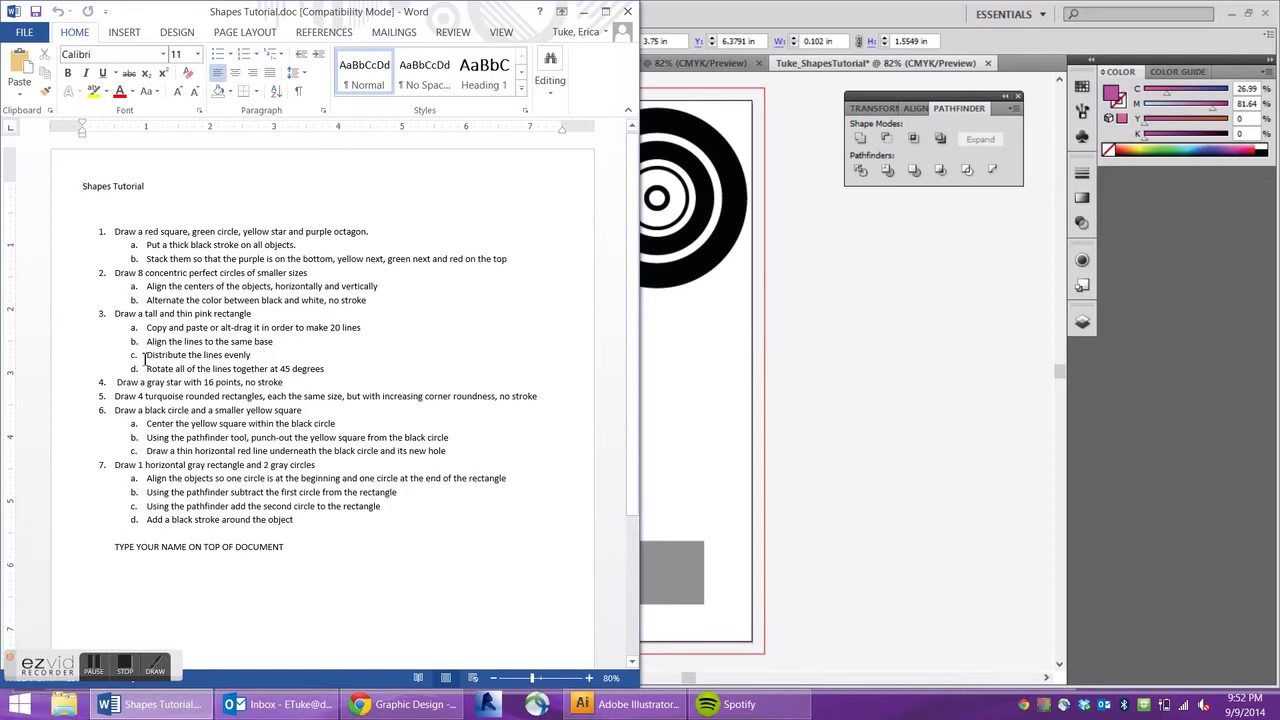
pyautogui.click(583, 11)
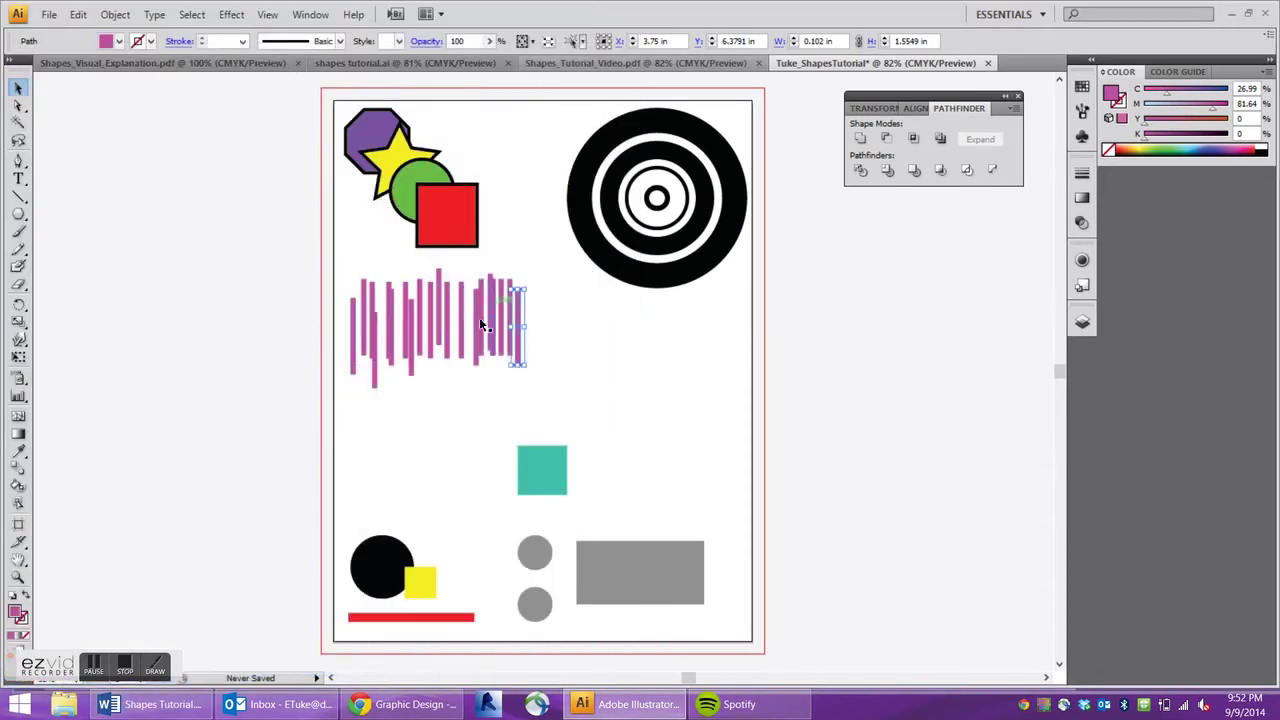
pyautogui.moveTo(563, 305); pyautogui.dragTo(331, 337)
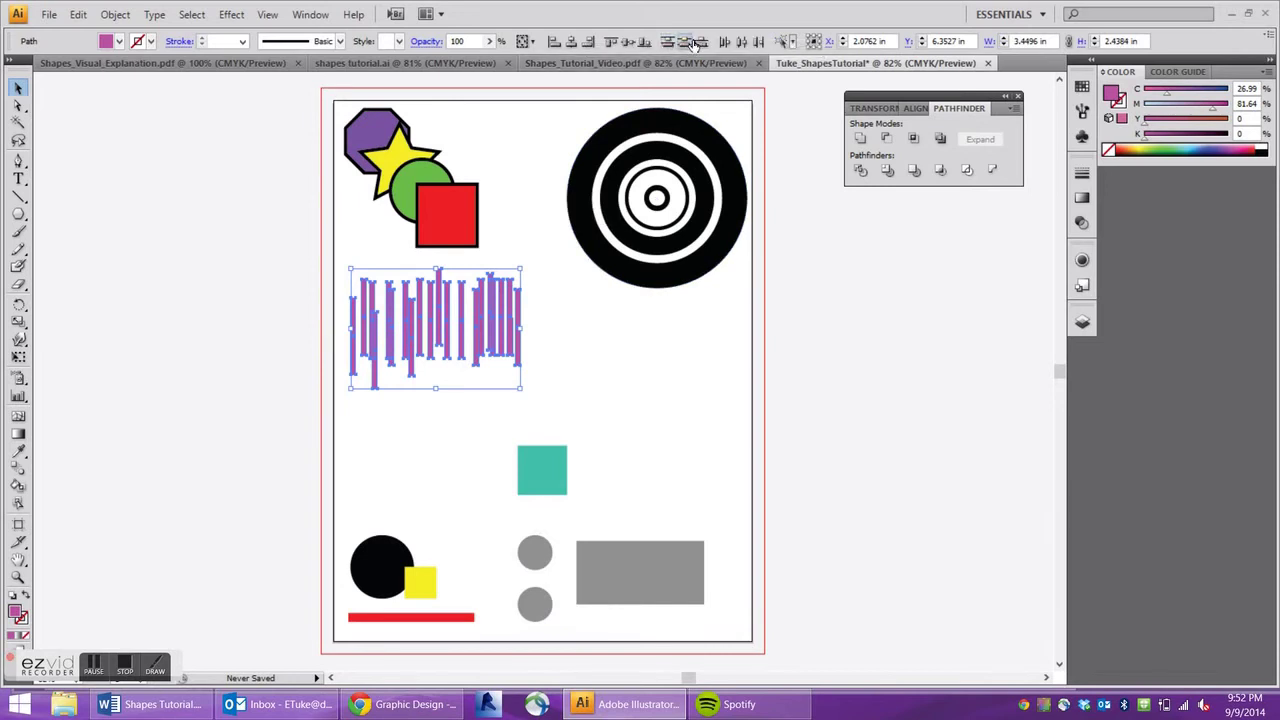
pyautogui.click(743, 44)
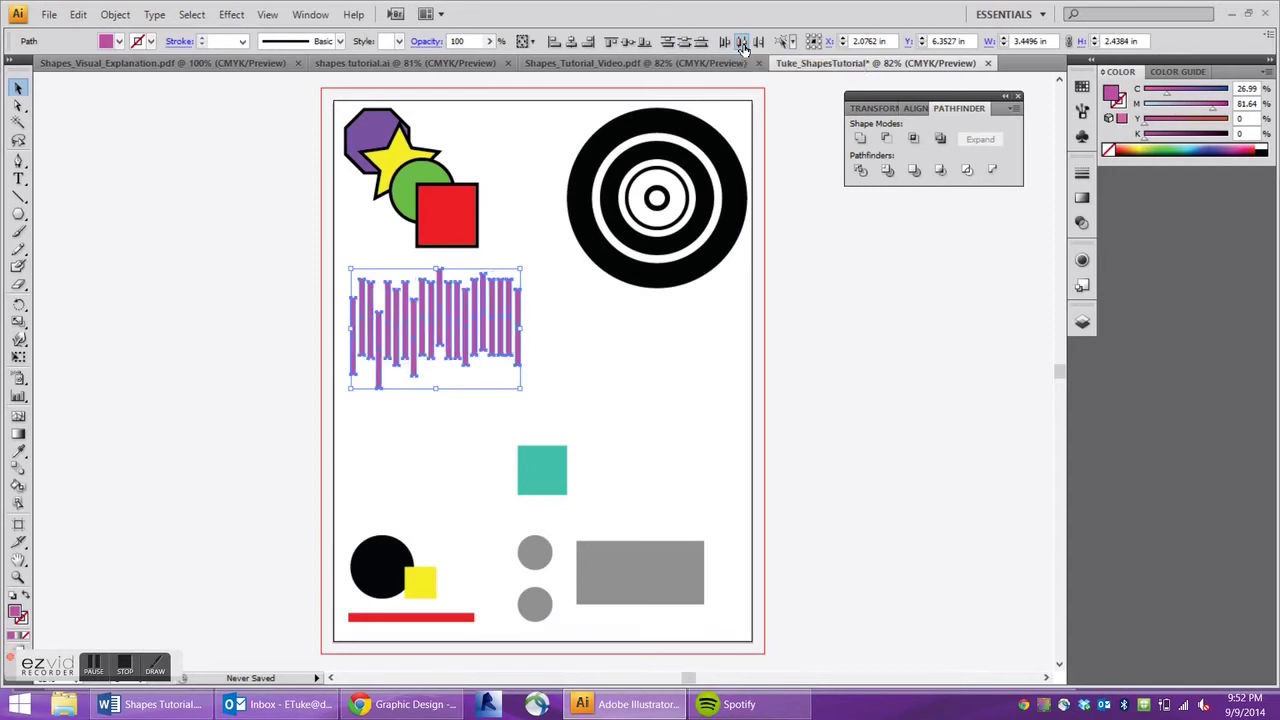
pyautogui.click(628, 44)
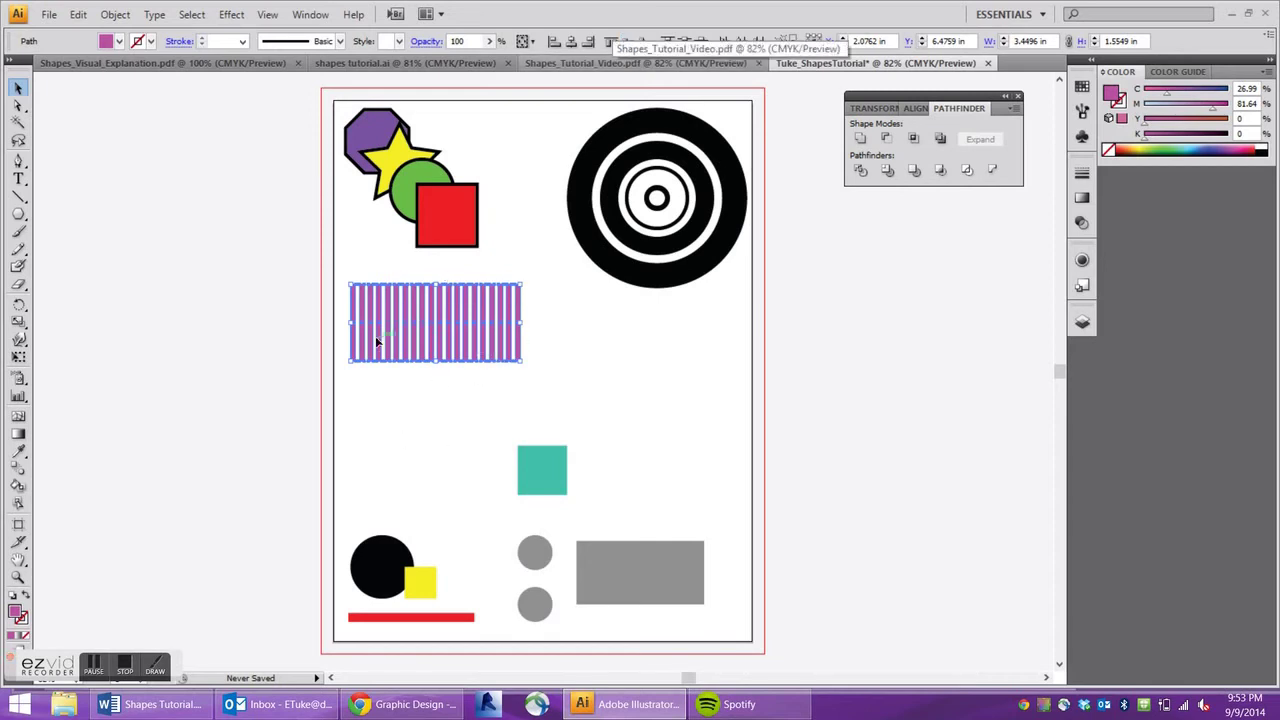
# Rotate all the pink lines together by 45 degrees and move them slightly down, clear of the red square
pyautogui.rightClick(451, 346)
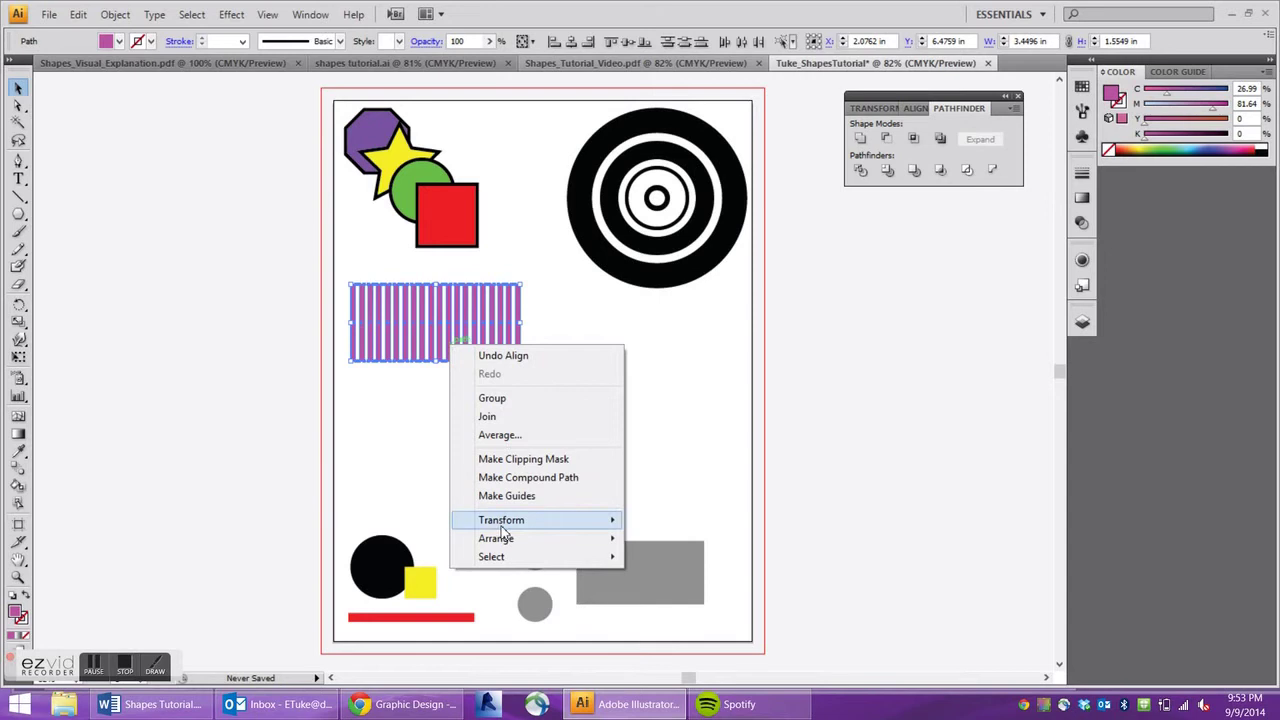
pyautogui.moveTo(501, 522)
pyautogui.click(659, 566)
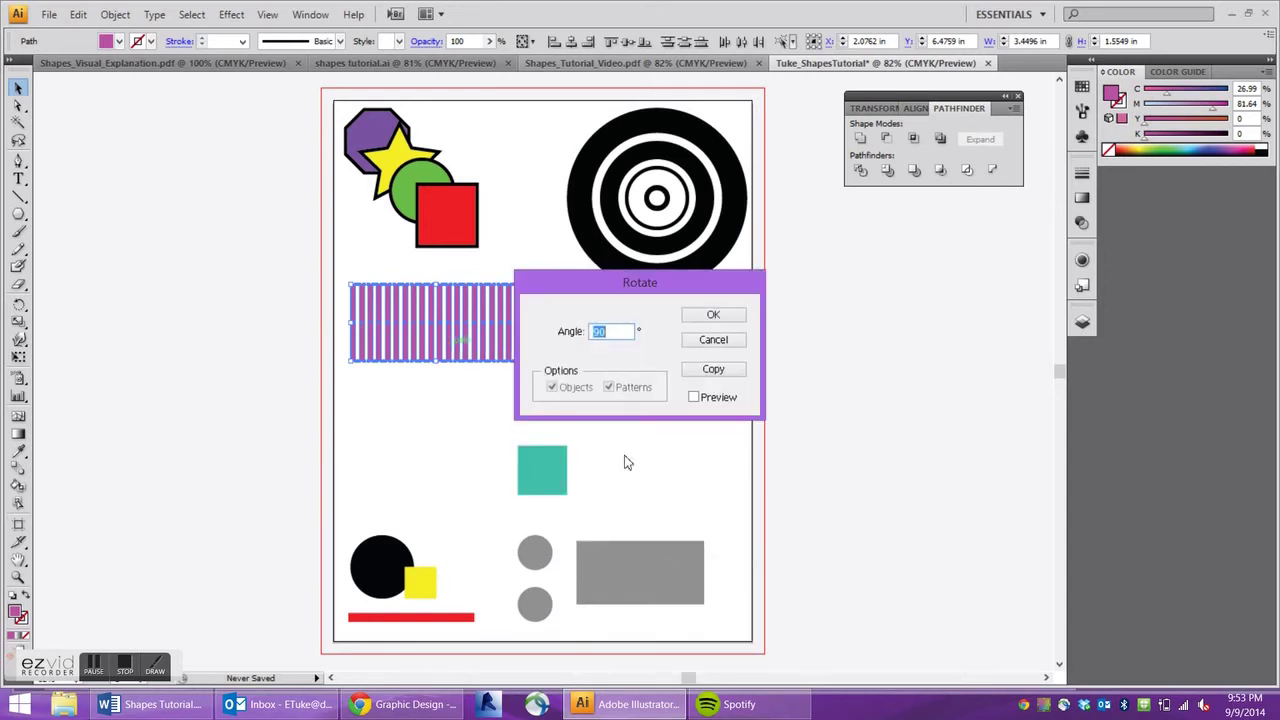
pyautogui.write('45')
pyautogui.press('Return')
pyautogui.moveTo(468, 320); pyautogui.dragTo(469, 349)
pyautogui.click(614, 357)
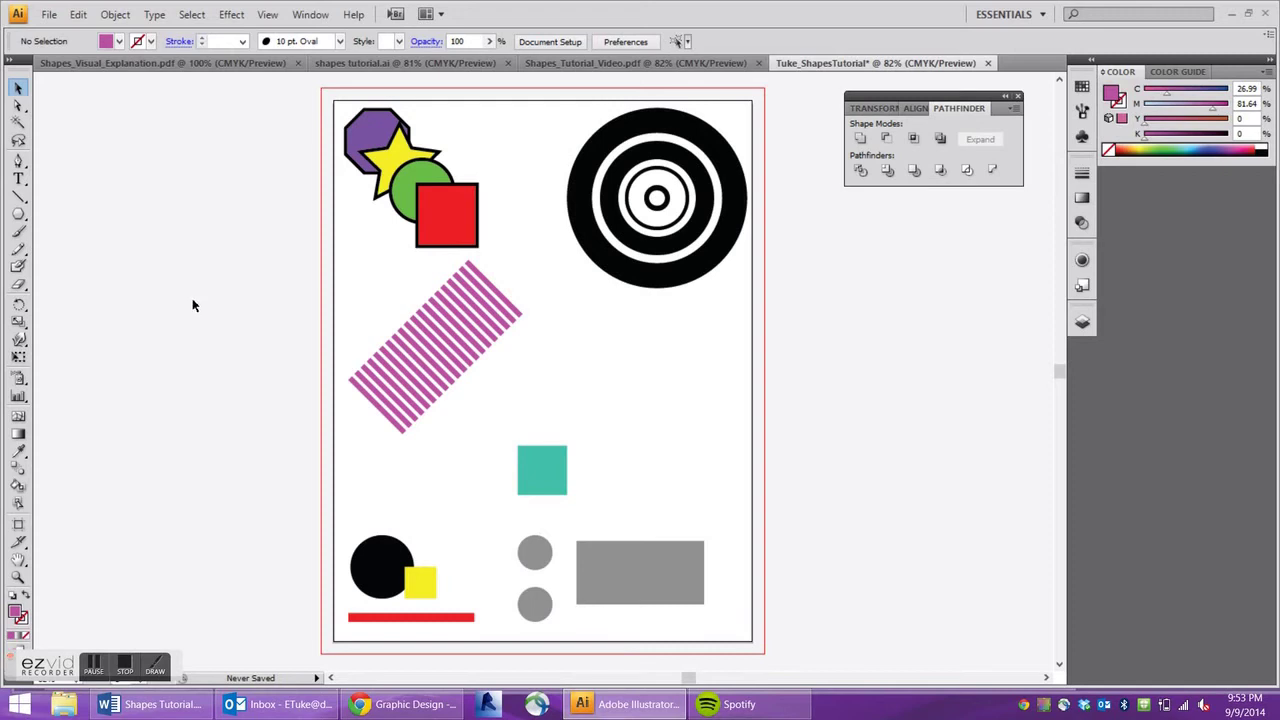
# Create a 16-point star with radii of 1.5076 in and 0.75 in below the concentric circles
pyautogui.click(18, 216)
pyautogui.click(66, 287)
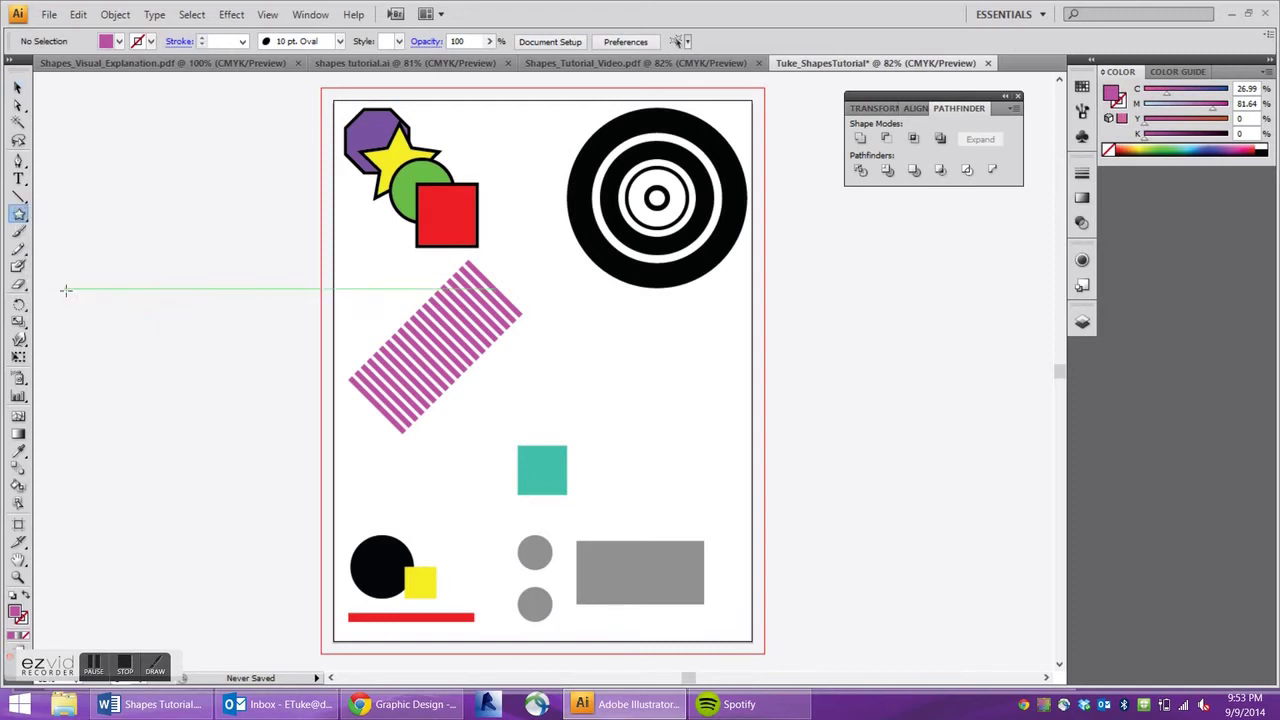
pyautogui.click(609, 351)
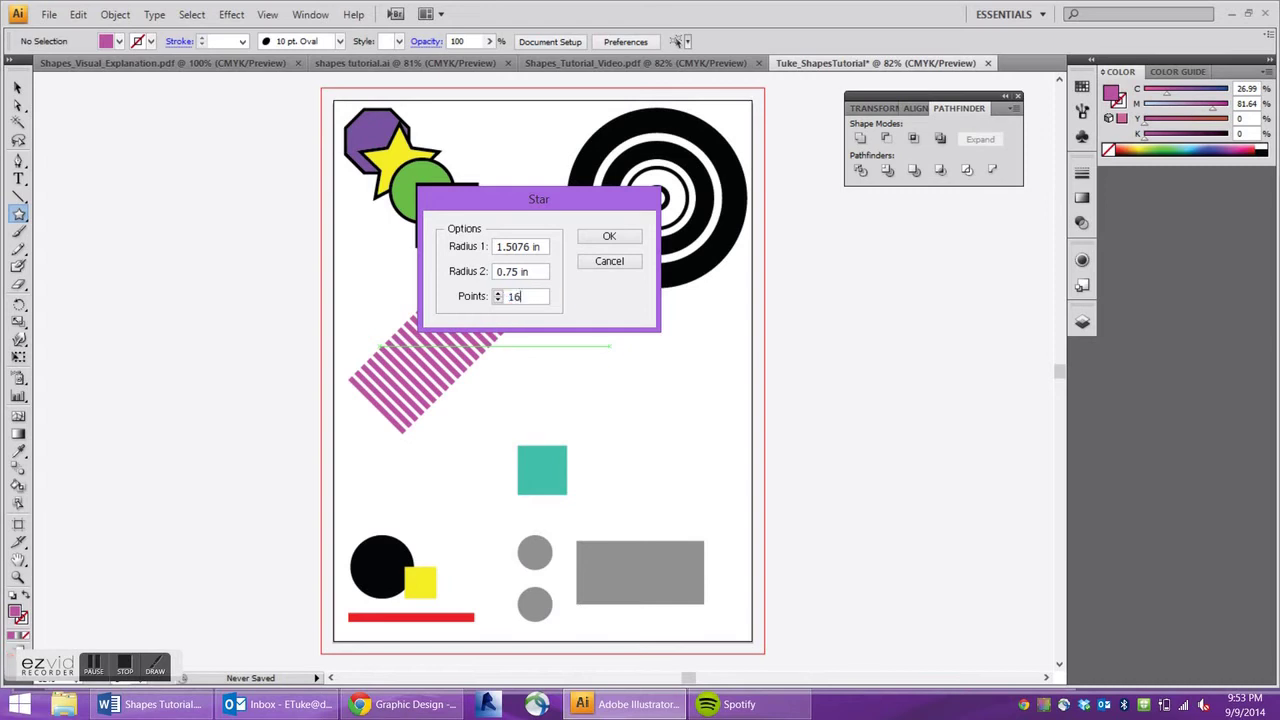
pyautogui.press('Return')
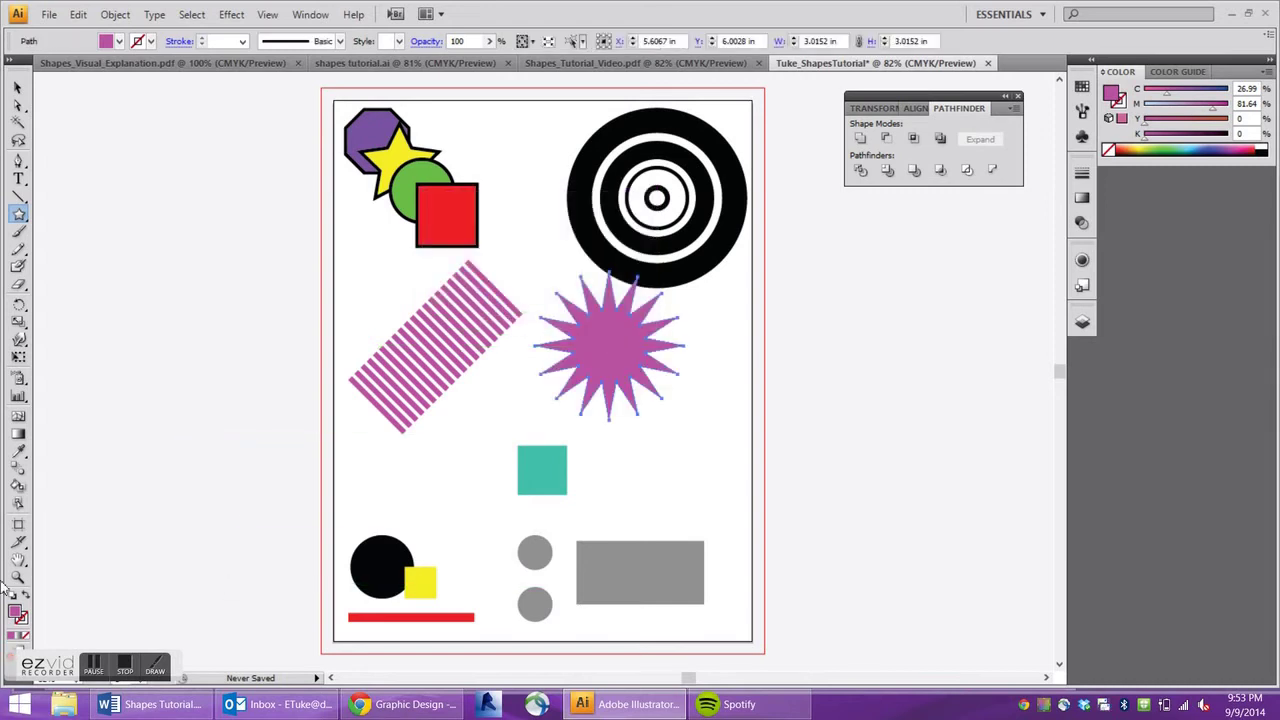
# Fill the 16-point star with a medium gray
pyautogui.doubleClick(17, 614)
pyautogui.click(421, 346)
pyautogui.moveTo(421, 346); pyautogui.dragTo(404, 355)
pyautogui.press('Return')
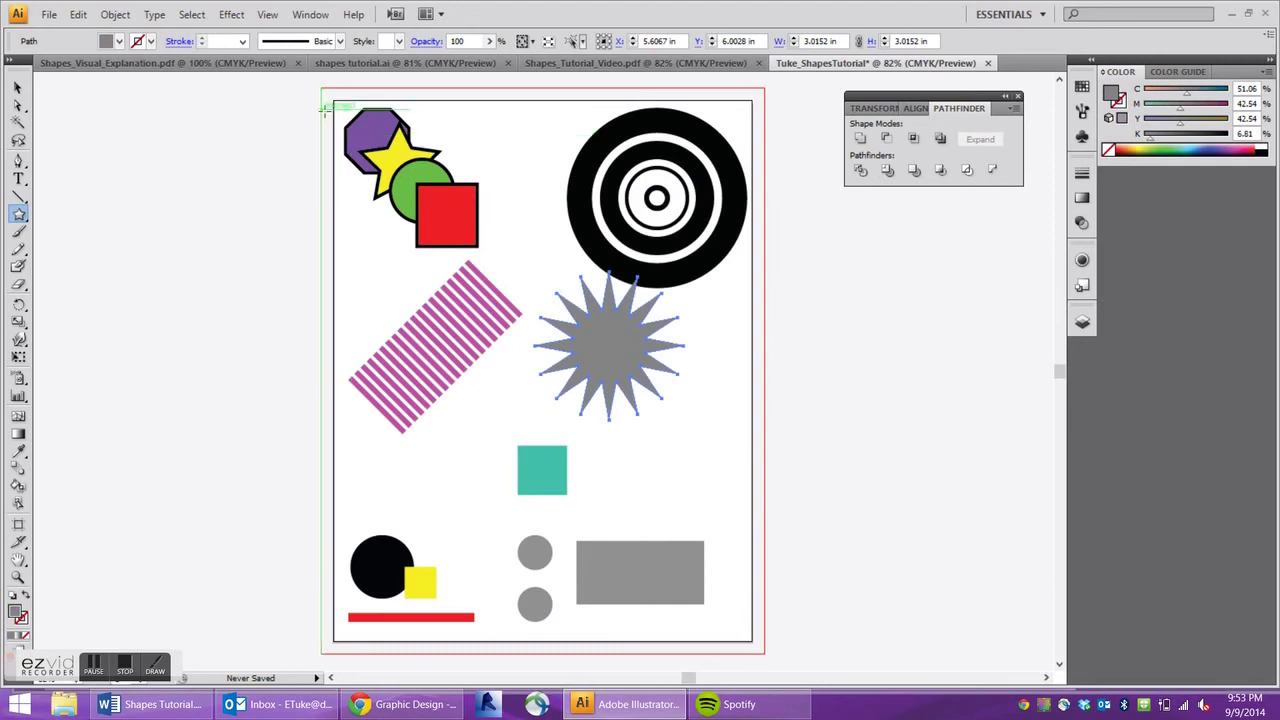
# Scale the gray star down to about 1.94 in wide and place it between the pink lines and the concentric circles
pyautogui.click(19, 89)
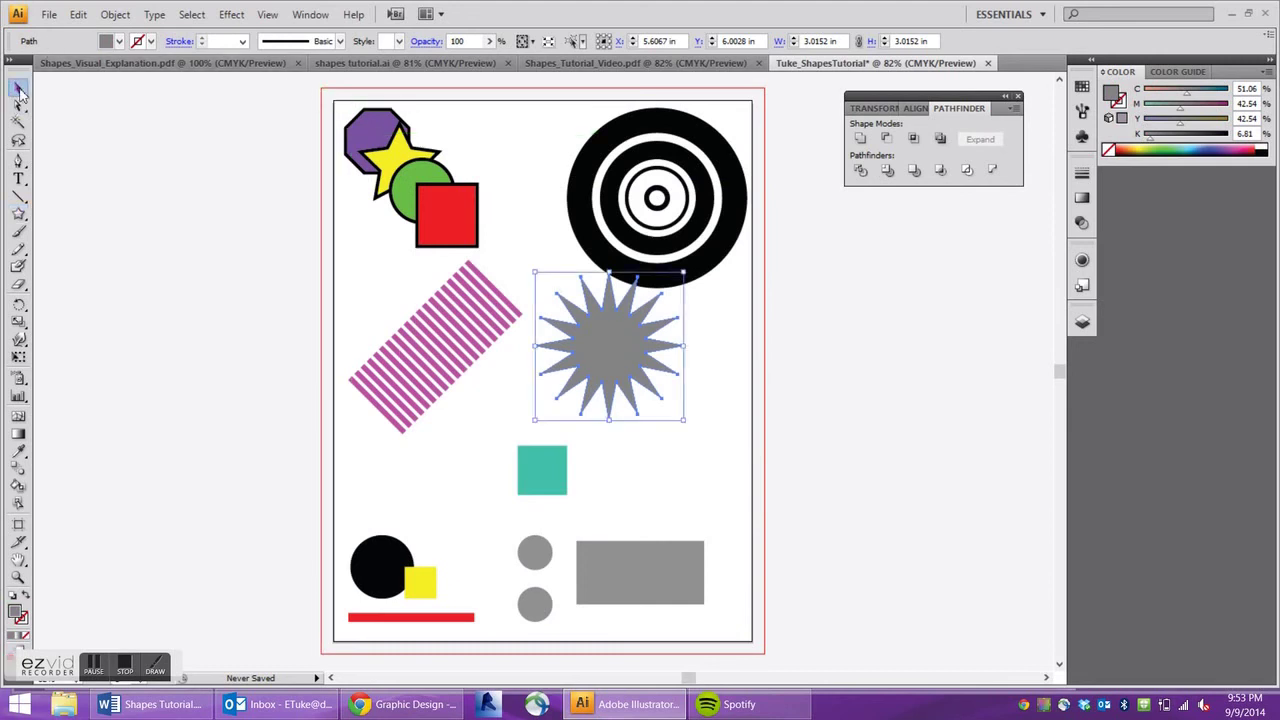
pyautogui.moveTo(534, 271); pyautogui.dragTo(586, 324)
pyautogui.moveTo(631, 367); pyautogui.dragTo(584, 336)
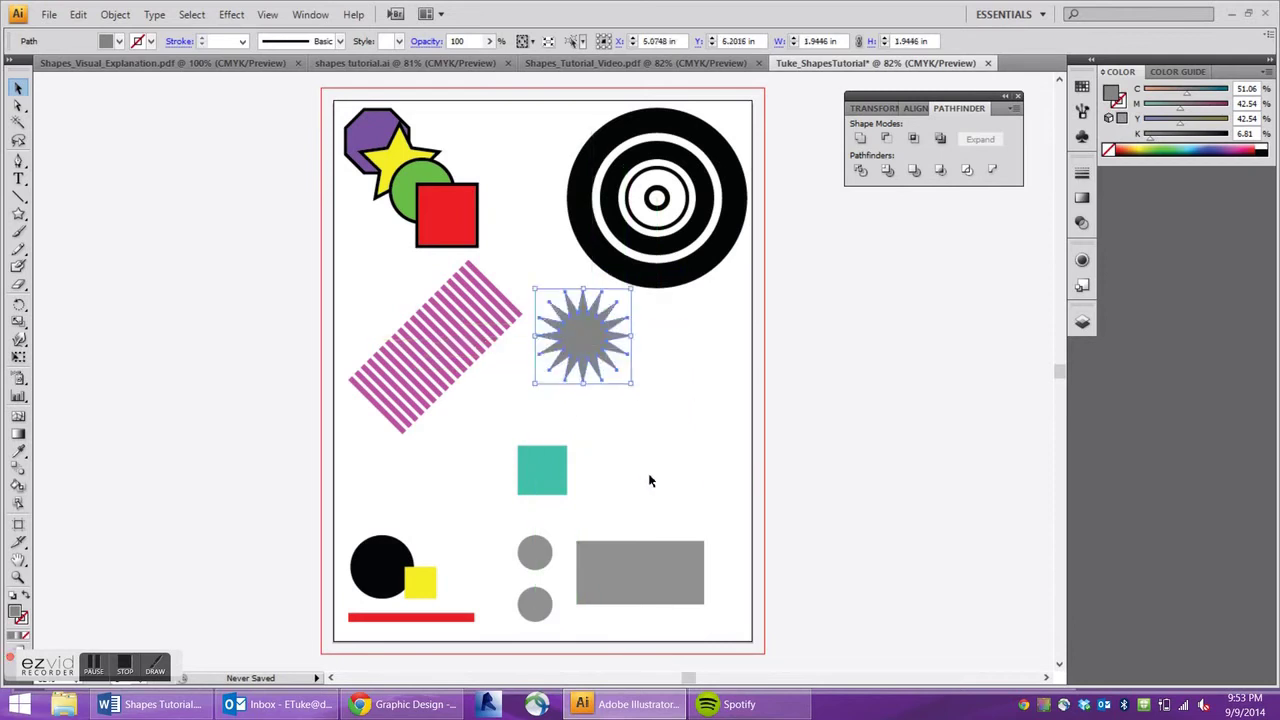
pyautogui.click(592, 477)
# Check the rounded rectangle instructions in Word, and delete the turquoise square from the Illustrator page
pyautogui.moveTo(530, 466); pyautogui.dragTo(511, 436)
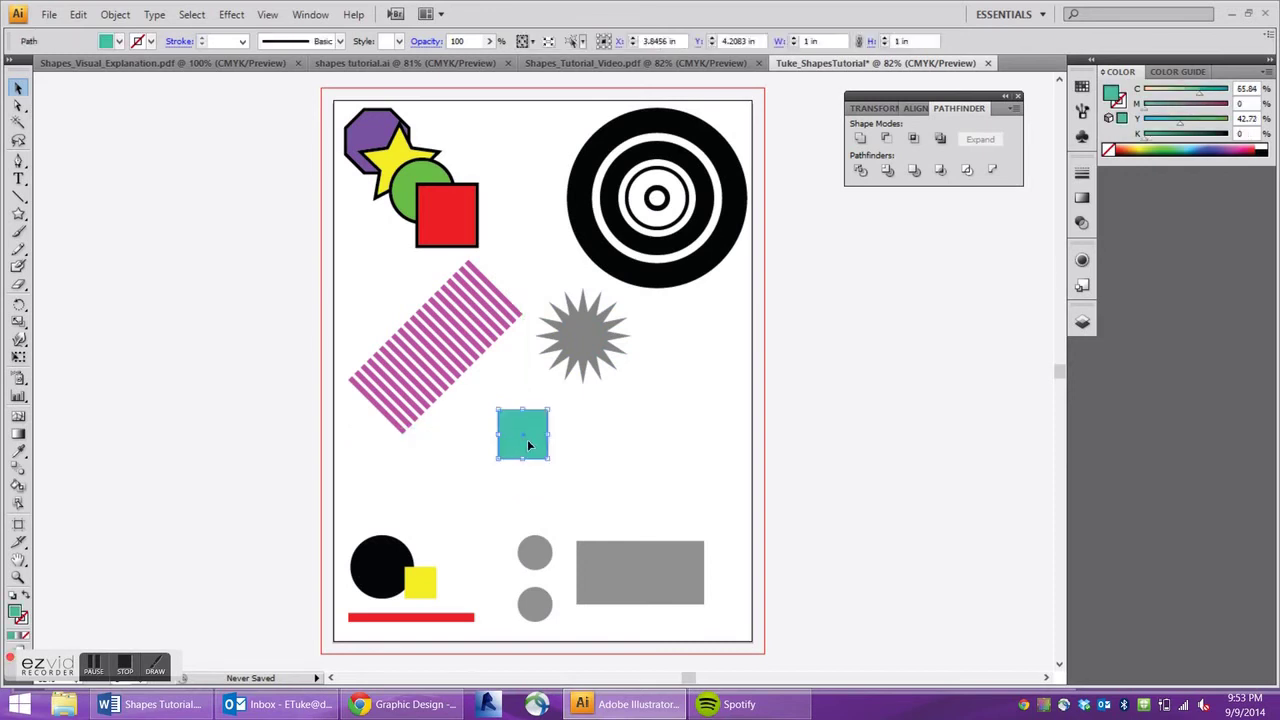
pyautogui.click(155, 704)
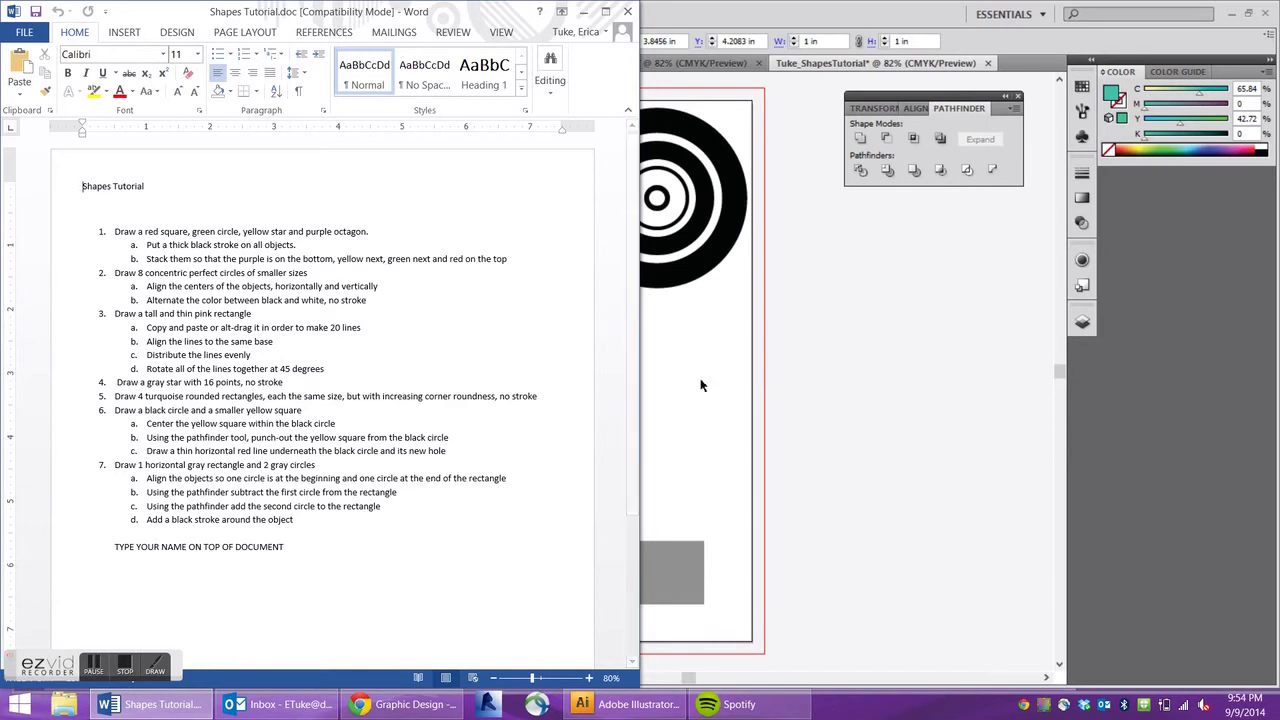
pyautogui.click(665, 368)
pyautogui.click(505, 417)
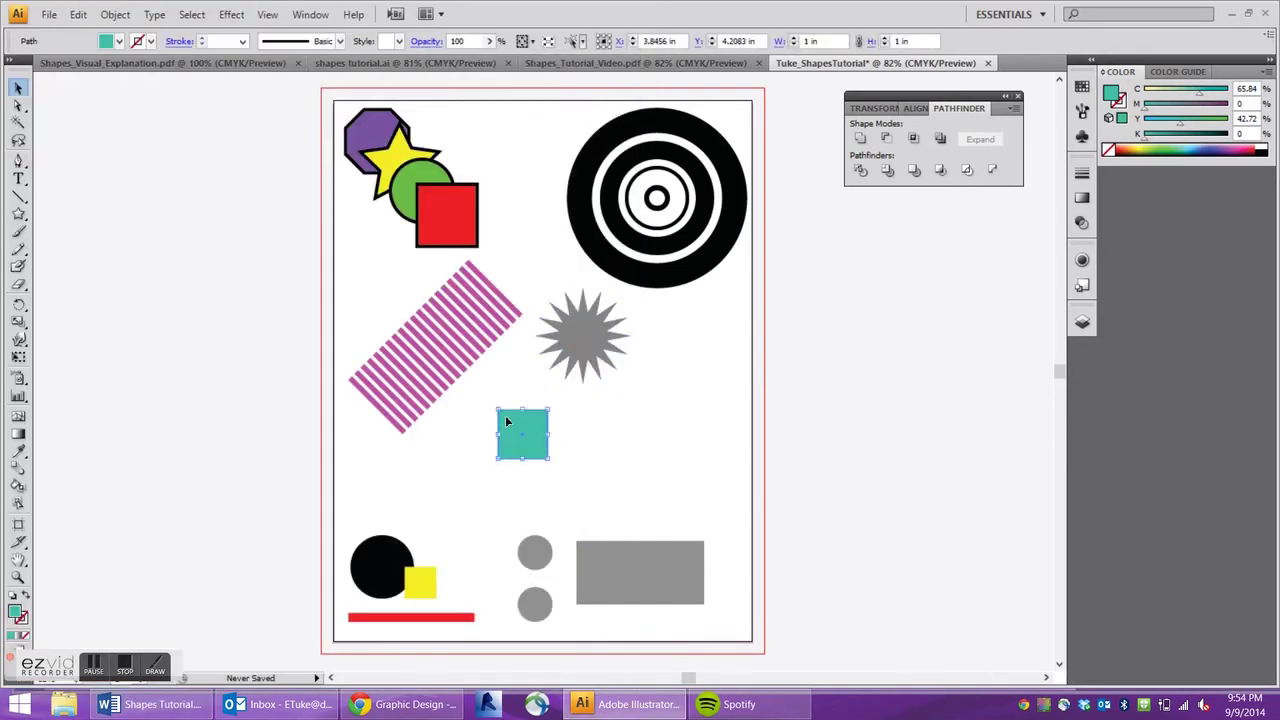
pyautogui.press('Delete')
# Try drawing a turquoise rounded rectangle about 8.17 in by 3.26 in across the page's left edge, and undo it
pyautogui.click(19, 214)
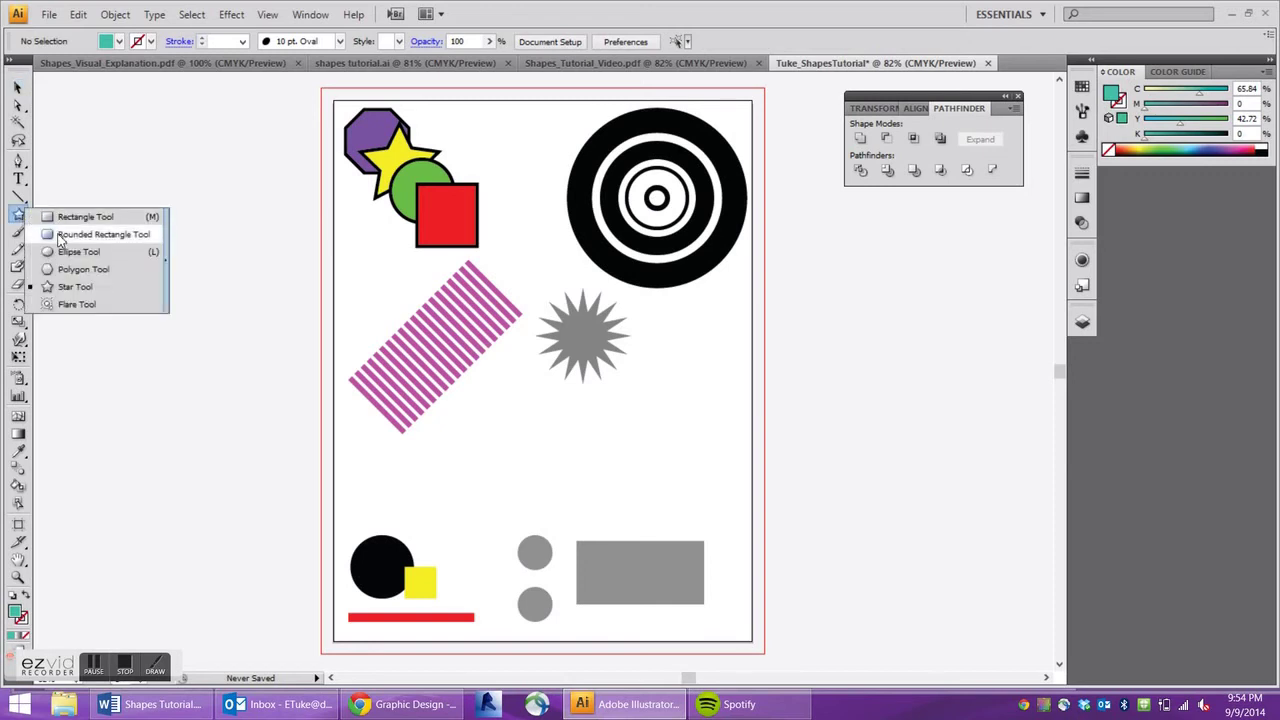
pyautogui.moveTo(72, 237); pyautogui.dragTo(474, 395)
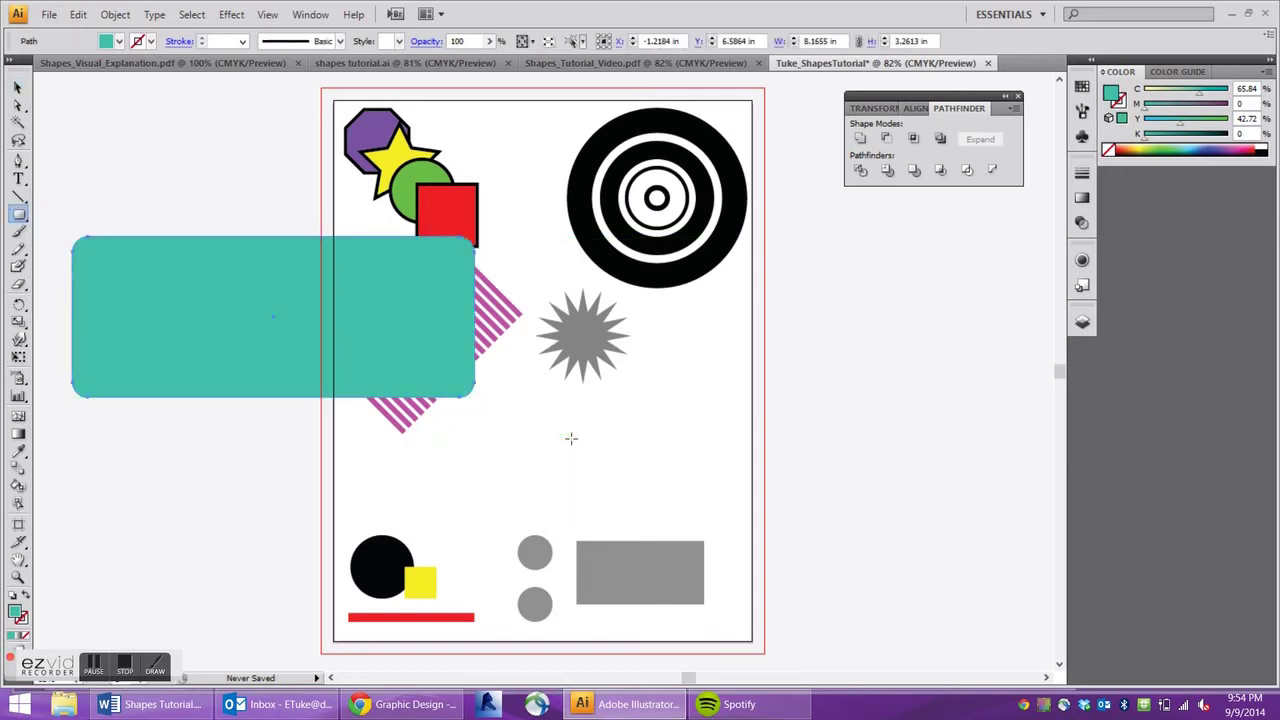
pyautogui.hotkey('ctrl', 'z')
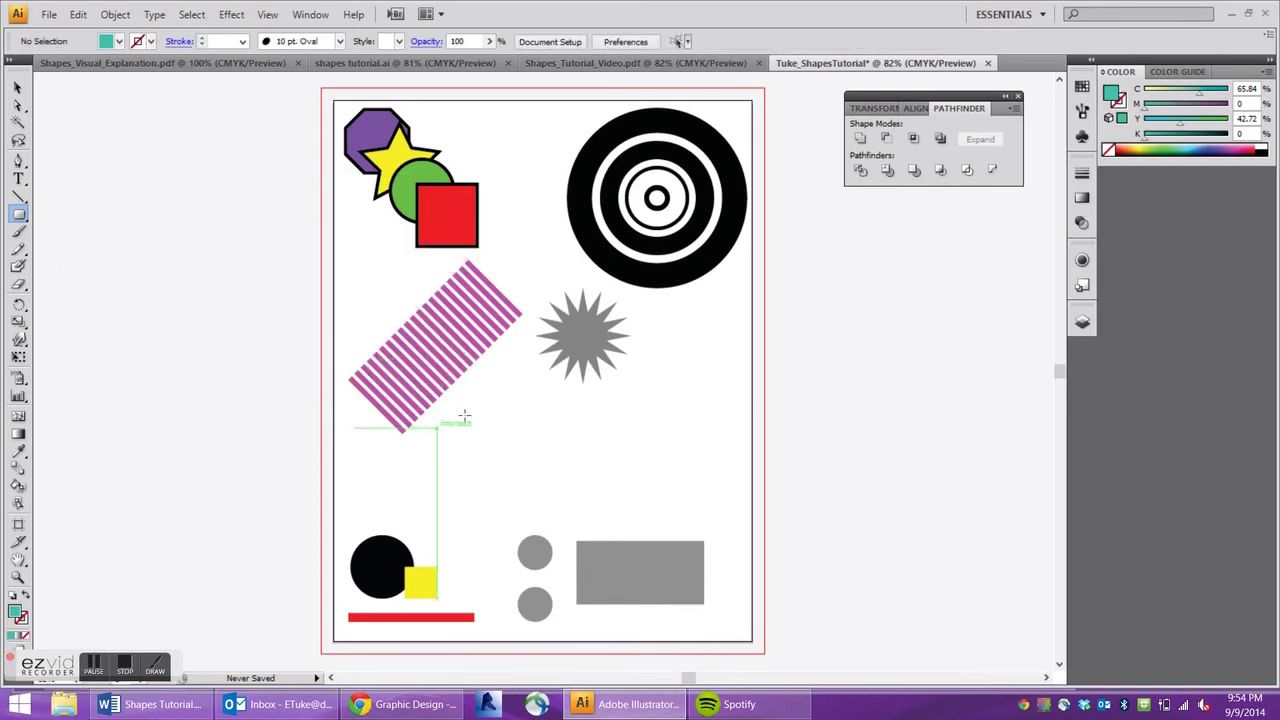
# Create a turquoise rounded rectangle 1 in wide and 2 in high with a 0 in corner radius, and delete it
pyautogui.click(519, 427)
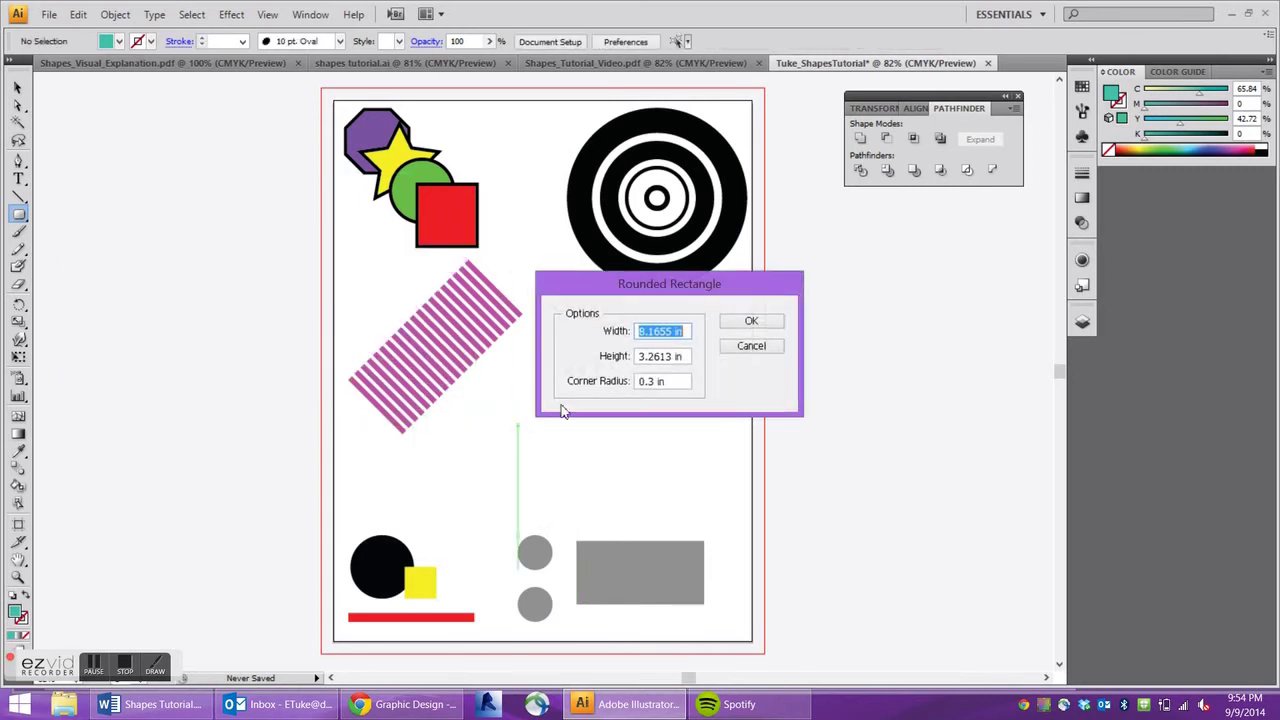
pyautogui.write('1')
pyautogui.press('Tab')
pyautogui.write('2')
pyautogui.press('Tab')
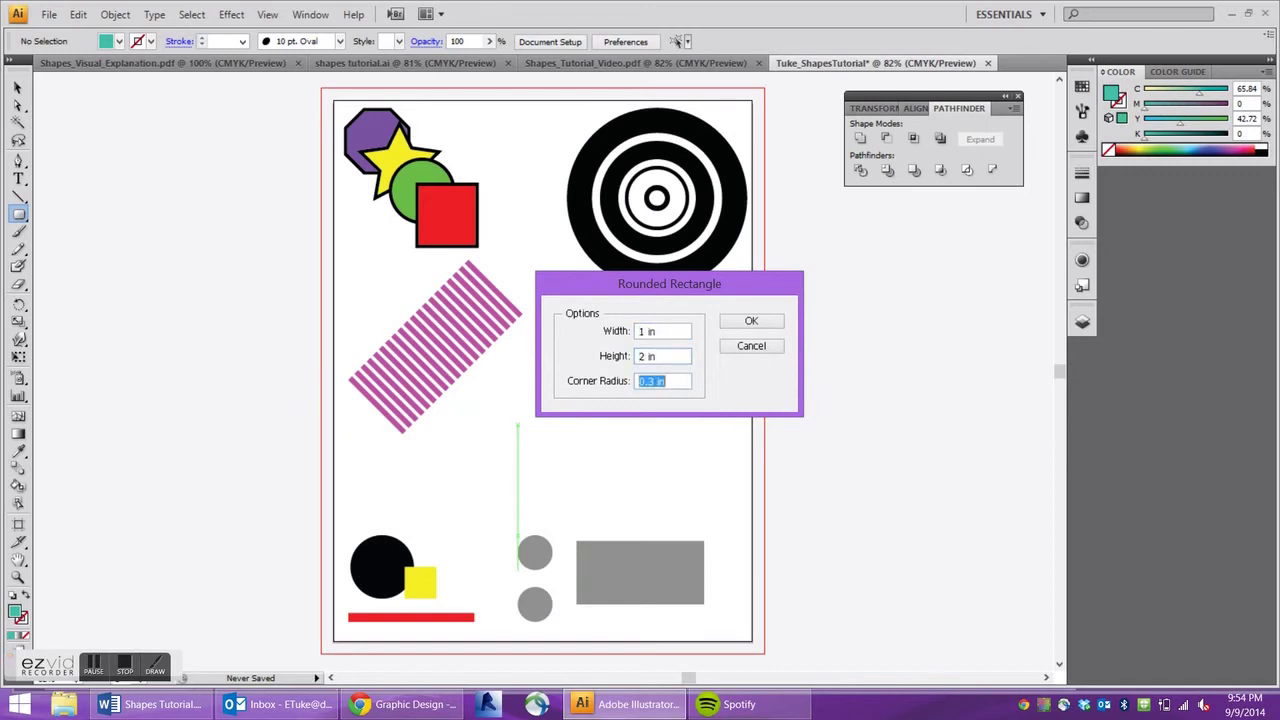
pyautogui.write('0')
pyautogui.press('Return')
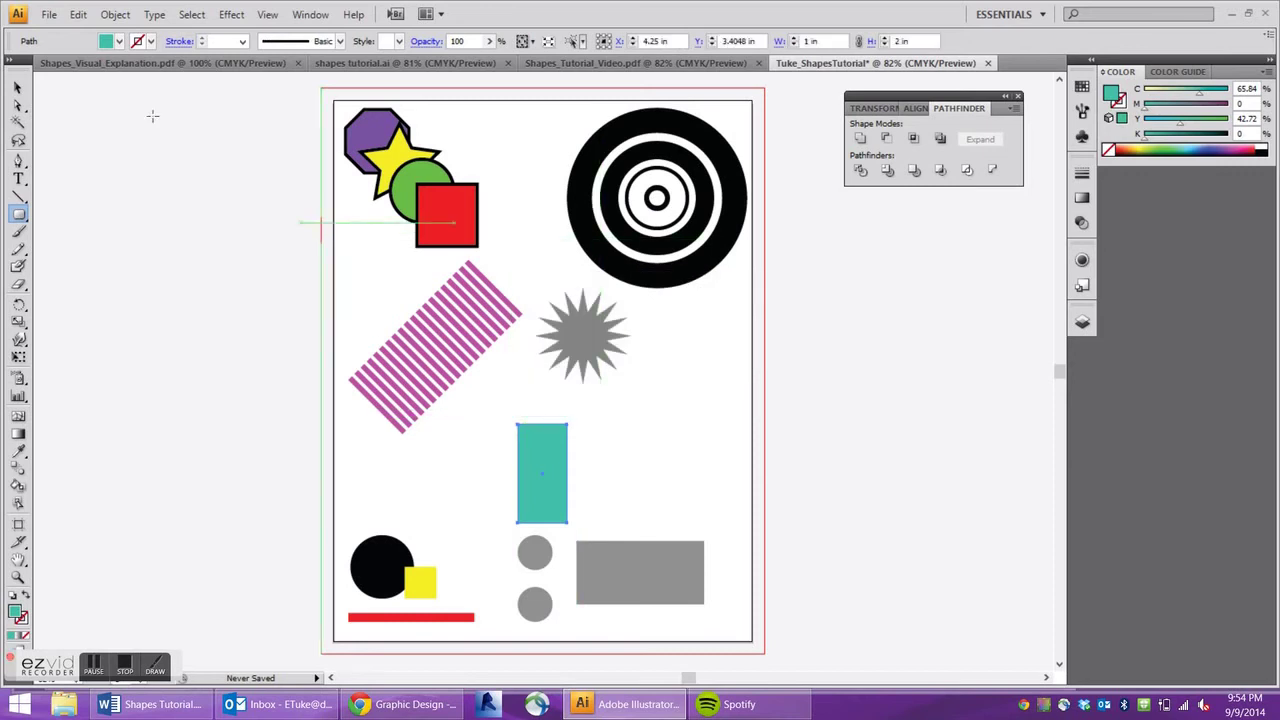
pyautogui.press('Delete')
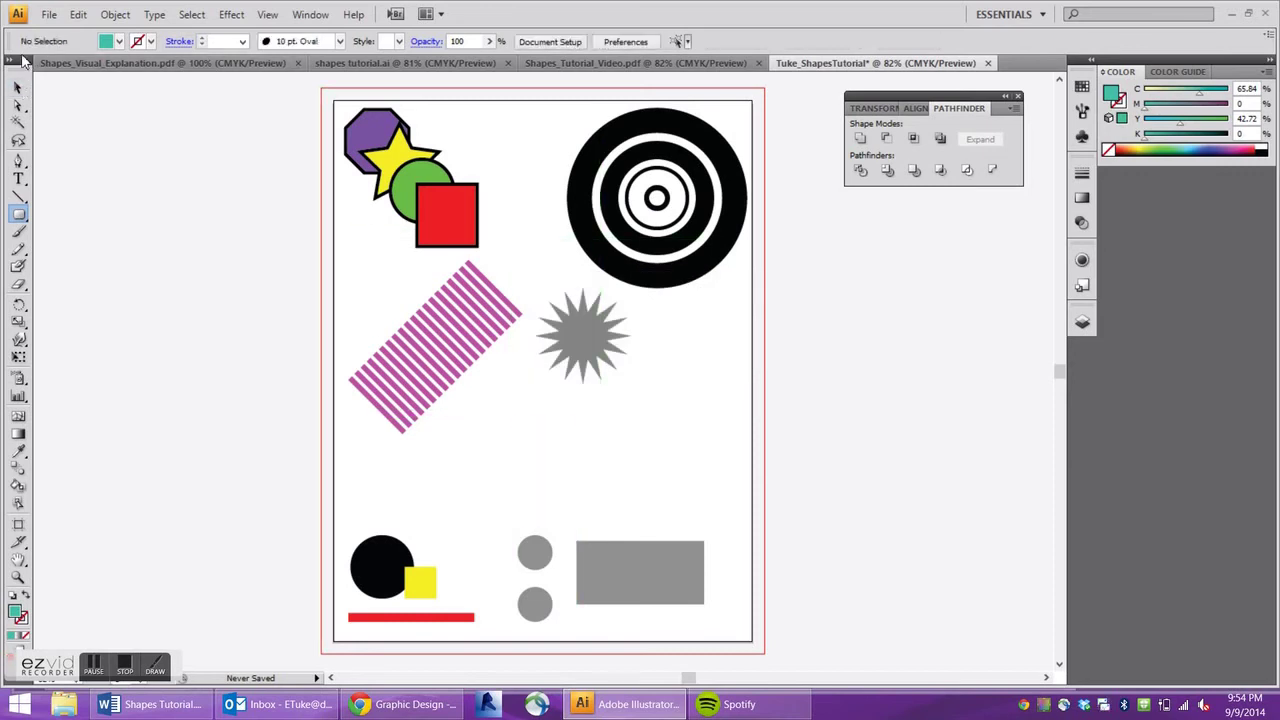
# Create a turquoise rounded rectangle 1 in wide and 1.25 in high with a 0 in corner radius below the gray star
pyautogui.click(530, 425)
pyautogui.write('1')
pyautogui.press('Tab')
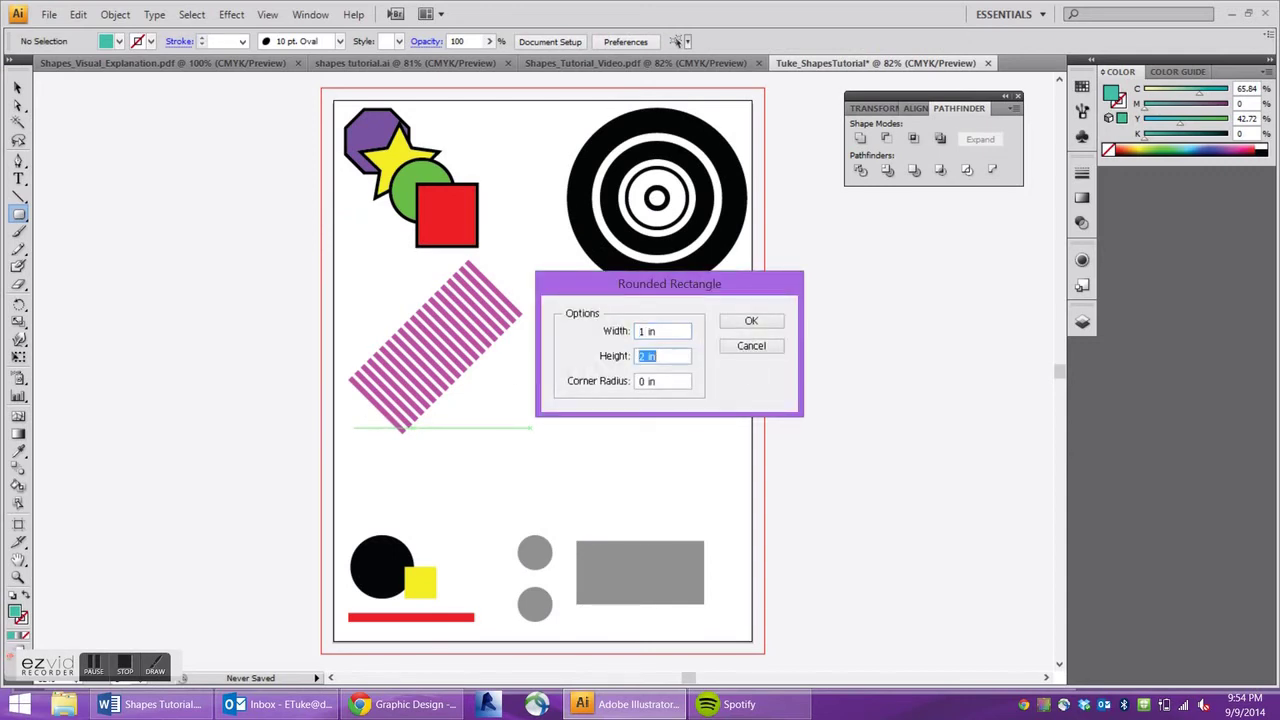
pyautogui.write('1.25')
pyautogui.press('Return')
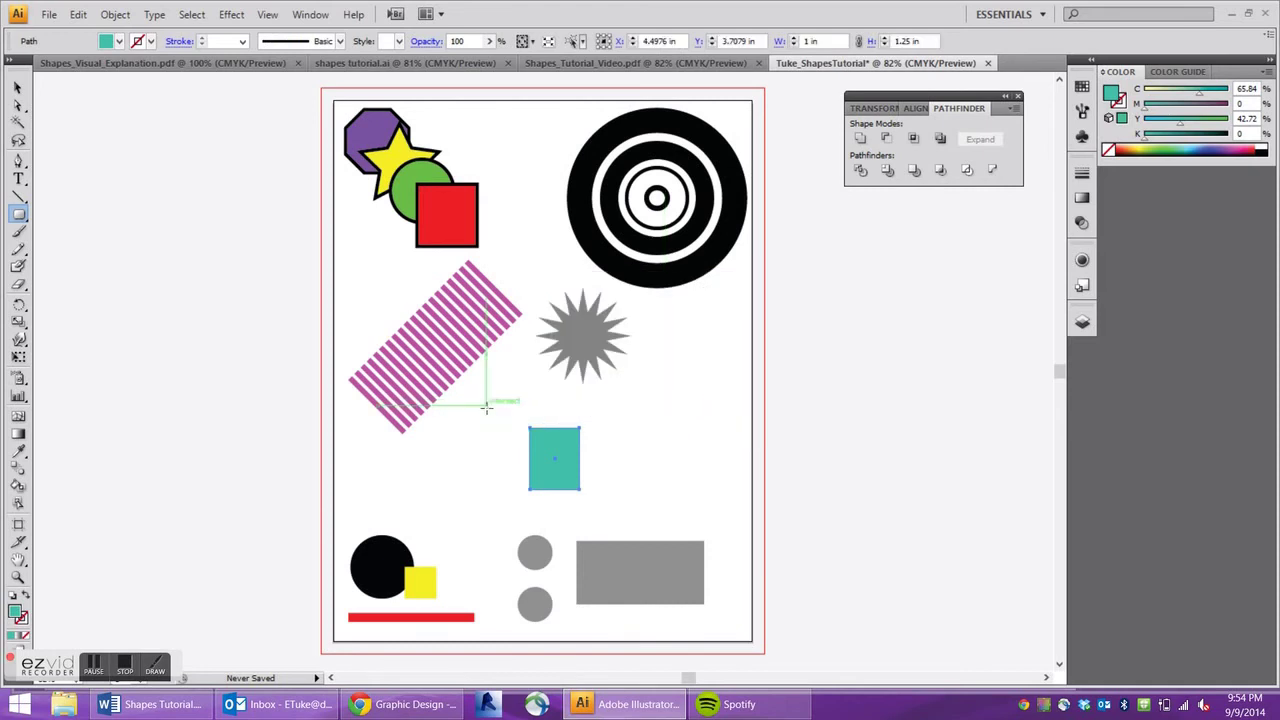
# Create two more 1 in by 1.25 in turquoise rectangles to the right, with corner radii of 0.1 in and 0.2 in
pyautogui.click(614, 458)
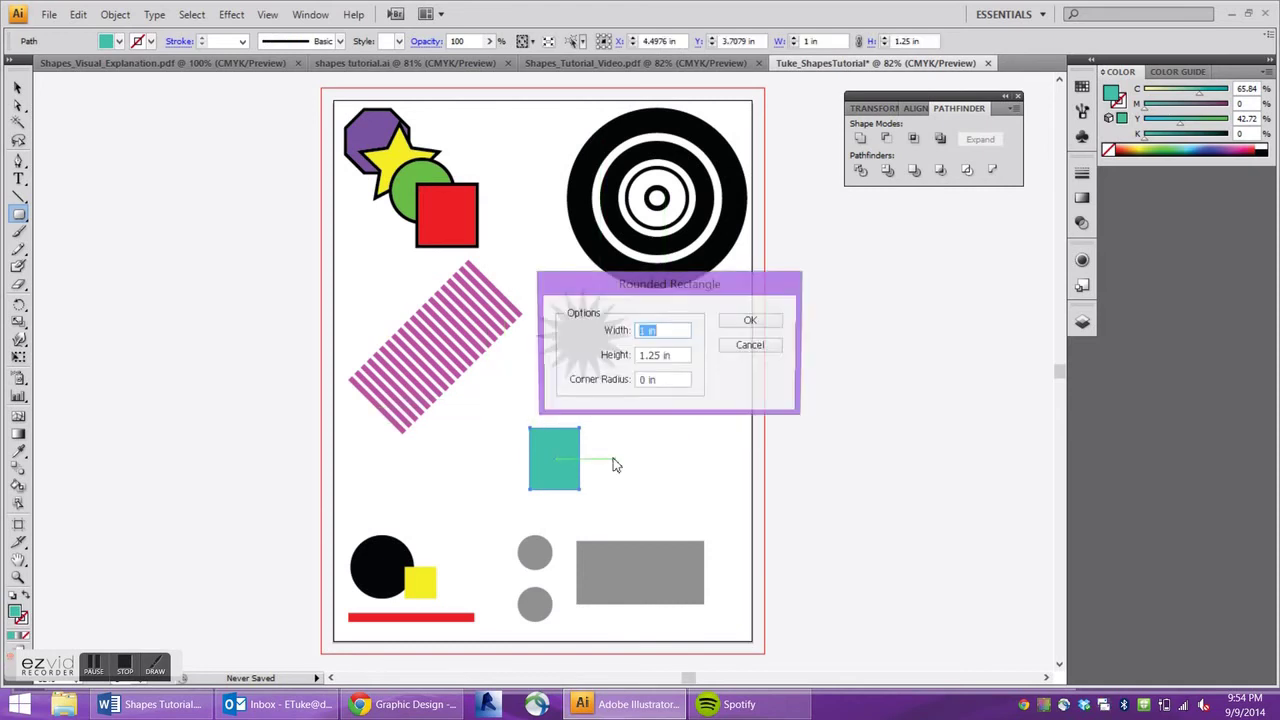
pyautogui.moveTo(662, 381); pyautogui.dragTo(620, 379)
pyautogui.write('.1')
pyautogui.press('Return')
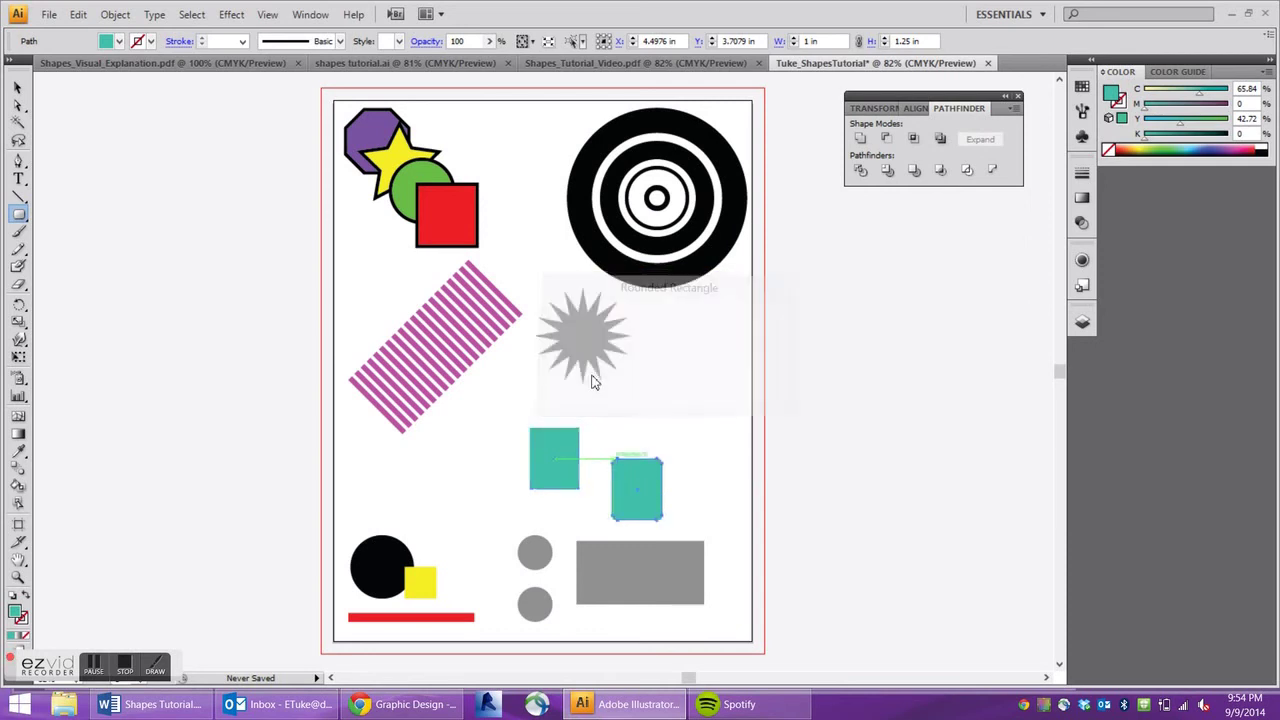
pyautogui.click(680, 460)
pyautogui.moveTo(665, 381); pyautogui.dragTo(597, 383)
pyautogui.write('.2')
pyautogui.press('Return')
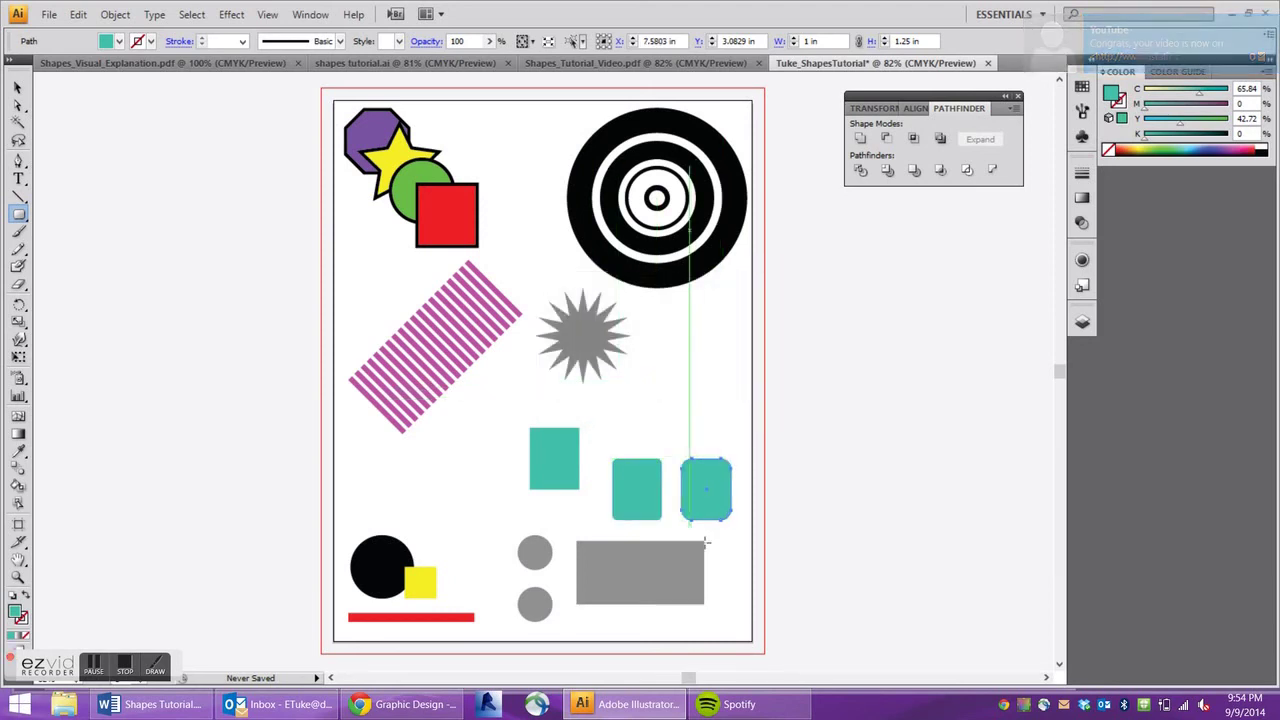
# Create a fourth 1 in by 1.25 in turquoise rectangle off the page's right edge, with rounder corners than the third
pyautogui.click(768, 484)
pyautogui.moveTo(680, 381); pyautogui.dragTo(600, 370)
pyautogui.press('Return')
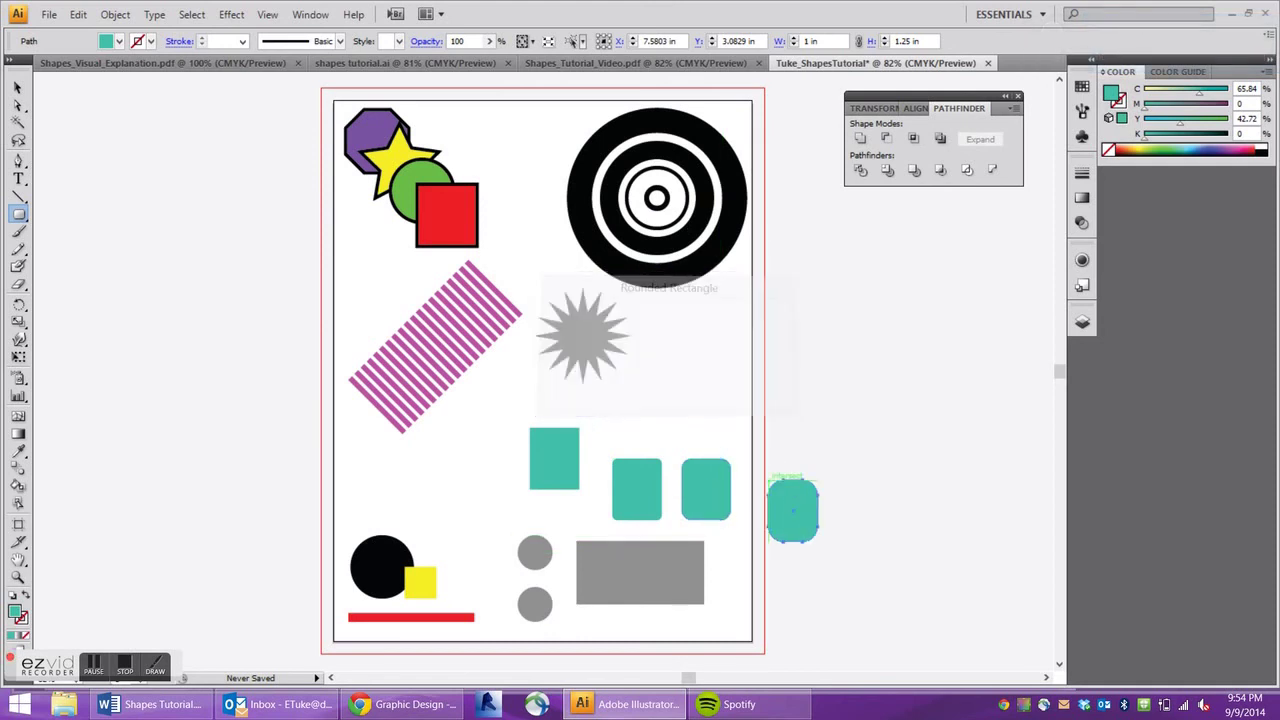
# Arrange the four turquoise rectangles in one evenly spaced row under the gray star, in order of increasing corner roundness
pyautogui.click(18, 88)
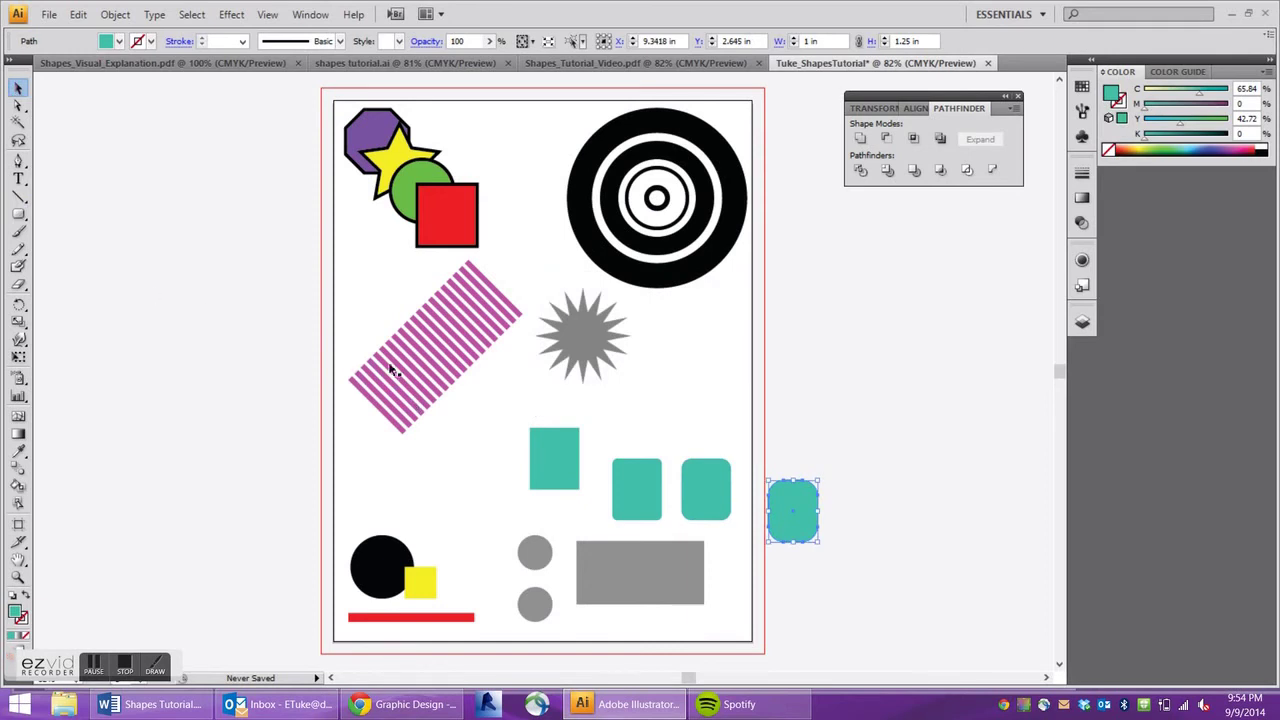
pyautogui.moveTo(637, 484); pyautogui.dragTo(612, 453)
pyautogui.moveTo(722, 500); pyautogui.dragTo(686, 475)
pyautogui.moveTo(804, 506); pyautogui.dragTo(742, 448)
pyautogui.moveTo(794, 416); pyautogui.dragTo(531, 458)
pyautogui.click(397, 489)
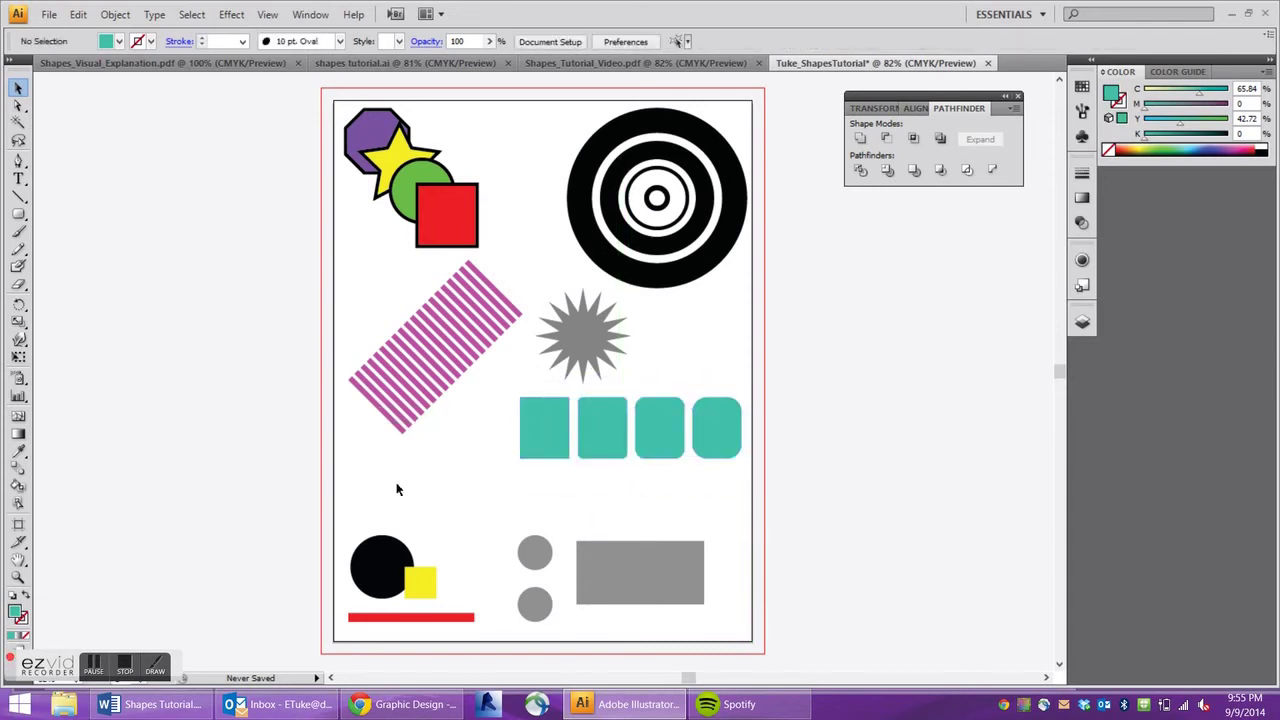
# Move the black circle up and the yellow square left so they sit apart, one above the other, over the red line
pyautogui.moveTo(392, 560); pyautogui.dragTo(415, 518)
pyautogui.moveTo(421, 595); pyautogui.dragTo(402, 591)
pyautogui.click(783, 253)
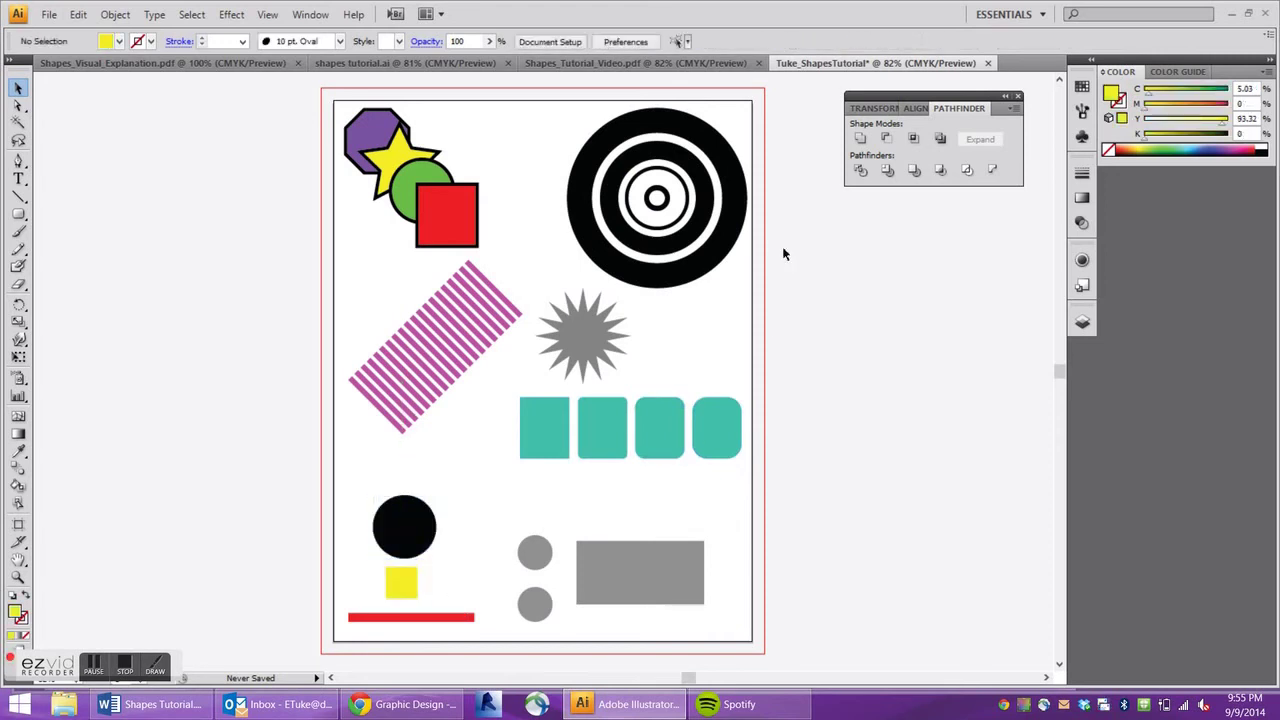
# Hide the Pathfinder options and show them again
pyautogui.click(1017, 99)
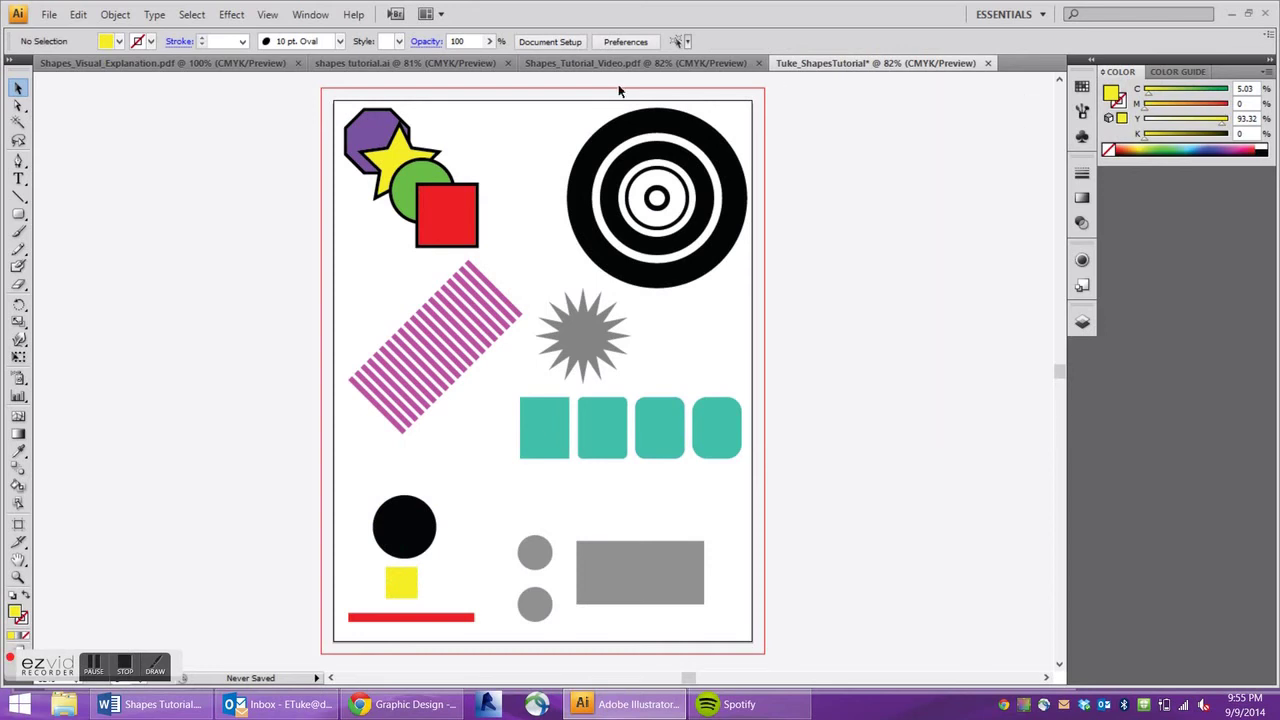
pyautogui.click(309, 15)
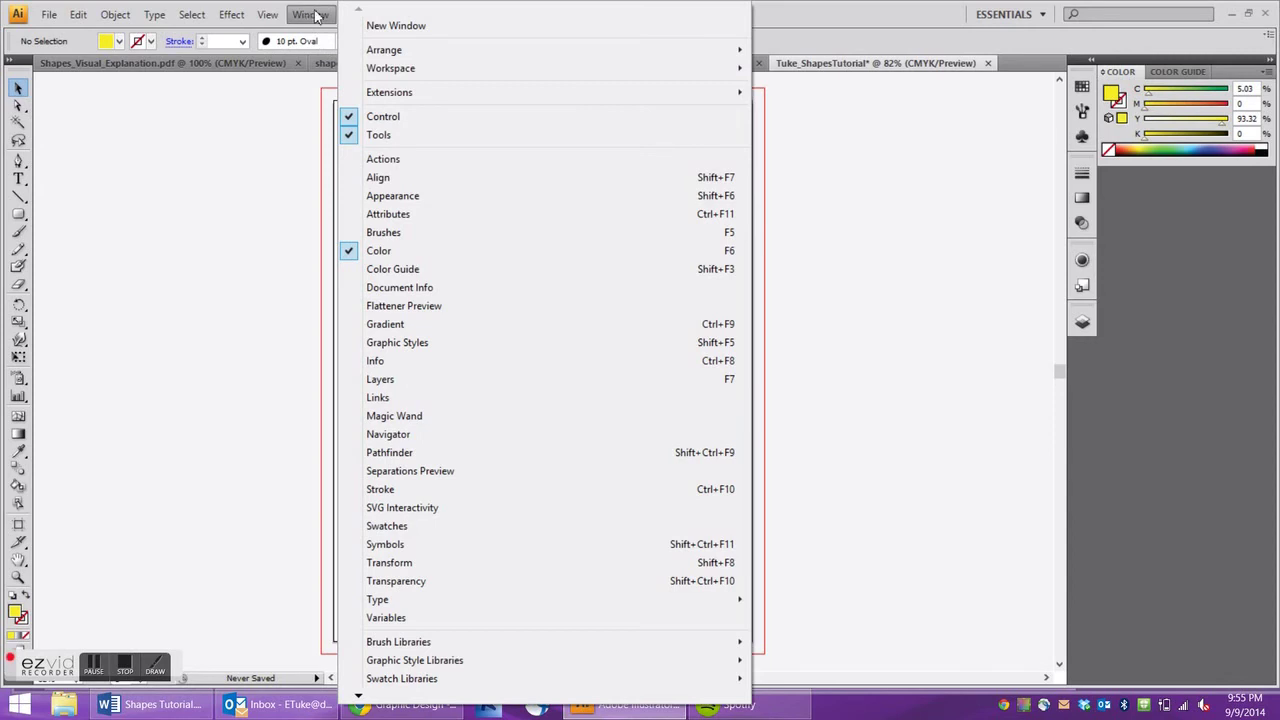
pyautogui.click(403, 455)
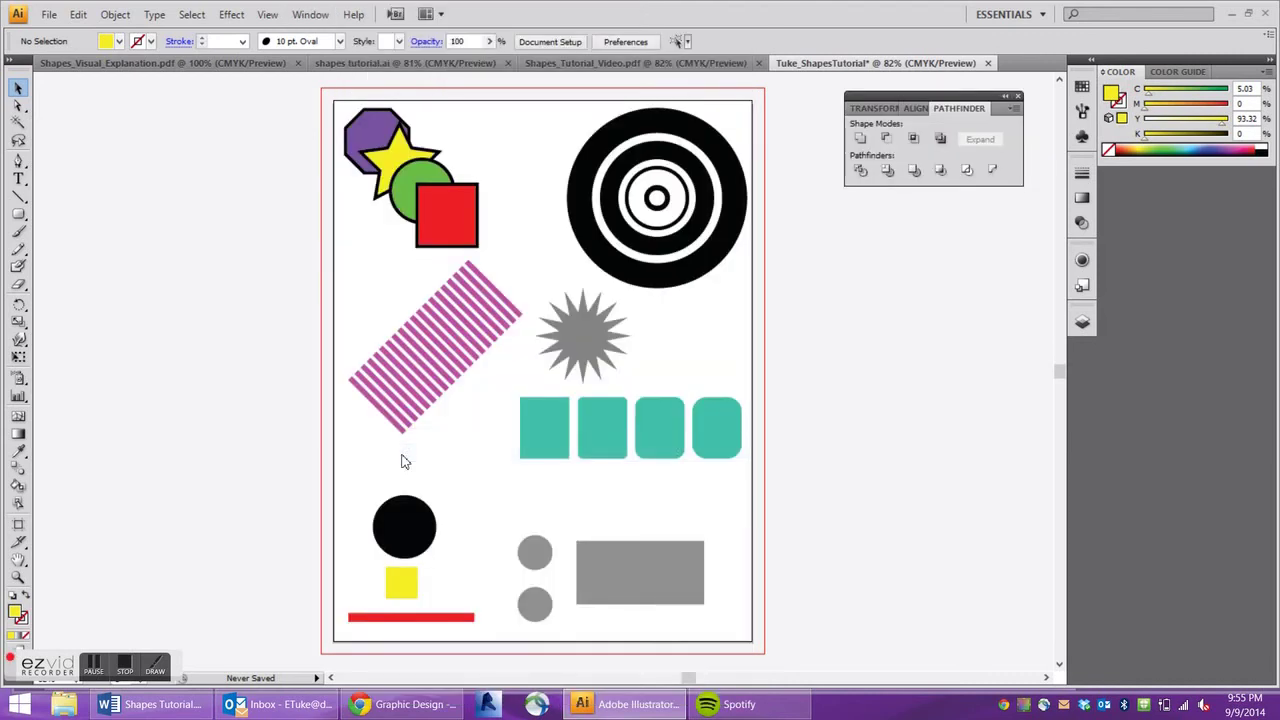
# Center the yellow square on the black circle and subtract it from the circle with Minus Front
pyautogui.moveTo(408, 518)
pyautogui.mouseDown()
pyautogui.moveTo(392, 493)
pyautogui.moveTo(400, 586)
pyautogui.moveTo(408, 525)
pyautogui.moveTo(396, 505)
pyautogui.mouseUp()
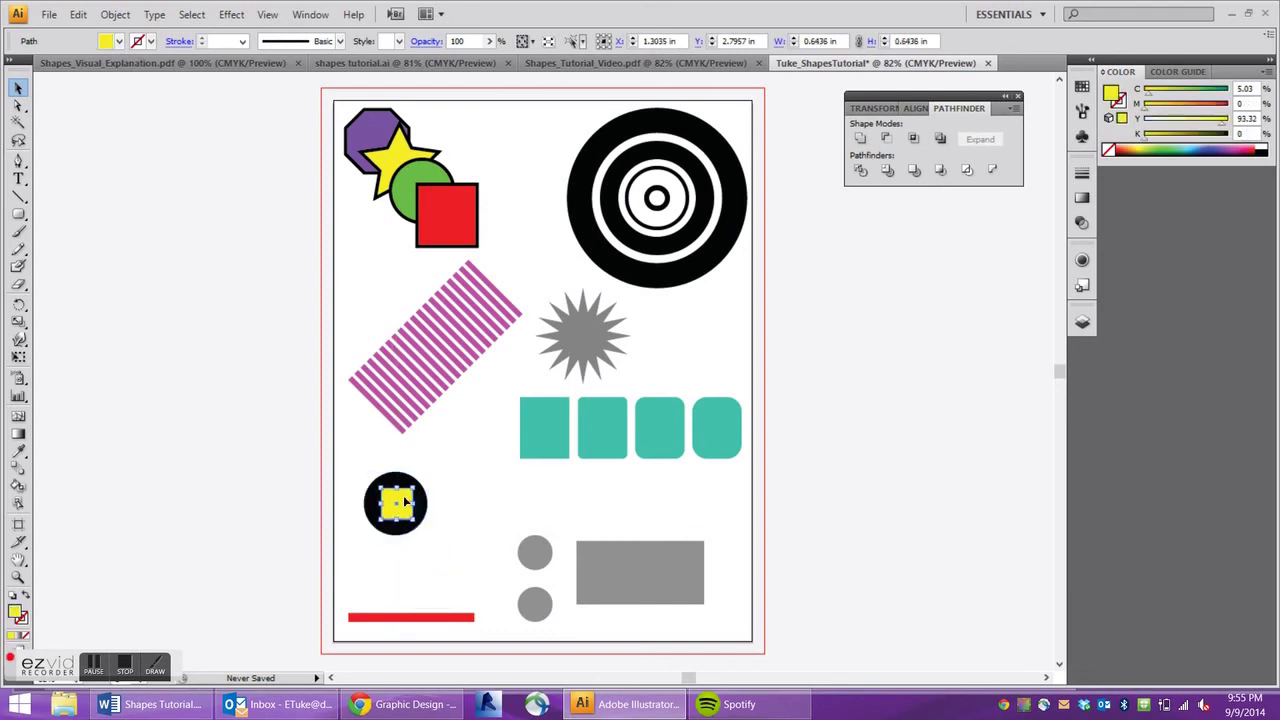
pyautogui.moveTo(449, 464); pyautogui.dragTo(330, 556)
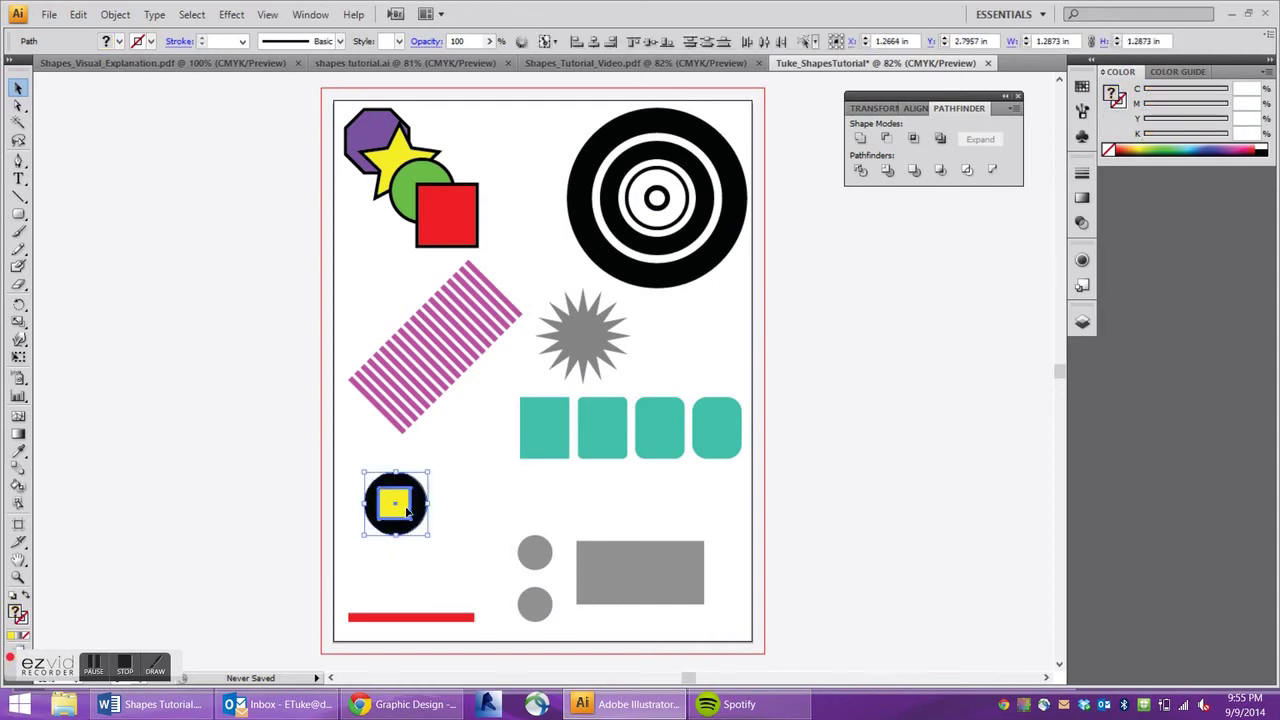
pyautogui.click(460, 501)
pyautogui.click(396, 503)
pyautogui.moveTo(451, 468); pyautogui.dragTo(334, 552)
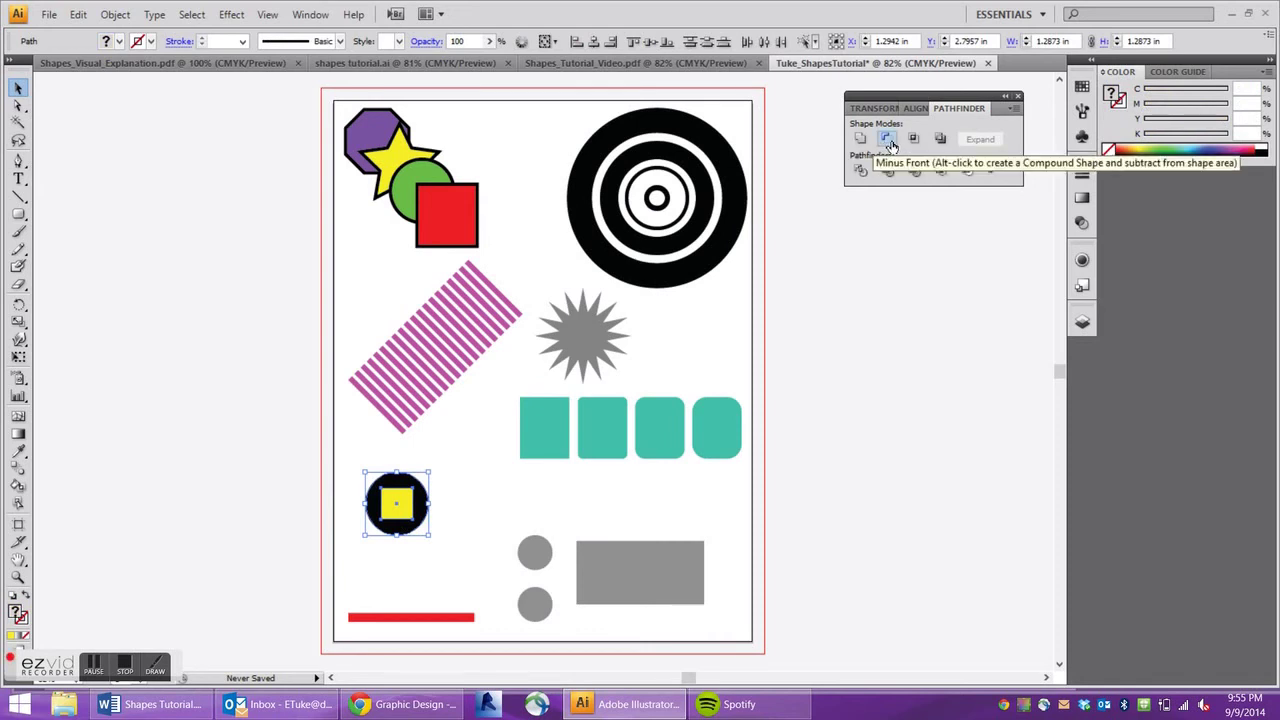
pyautogui.click(890, 145)
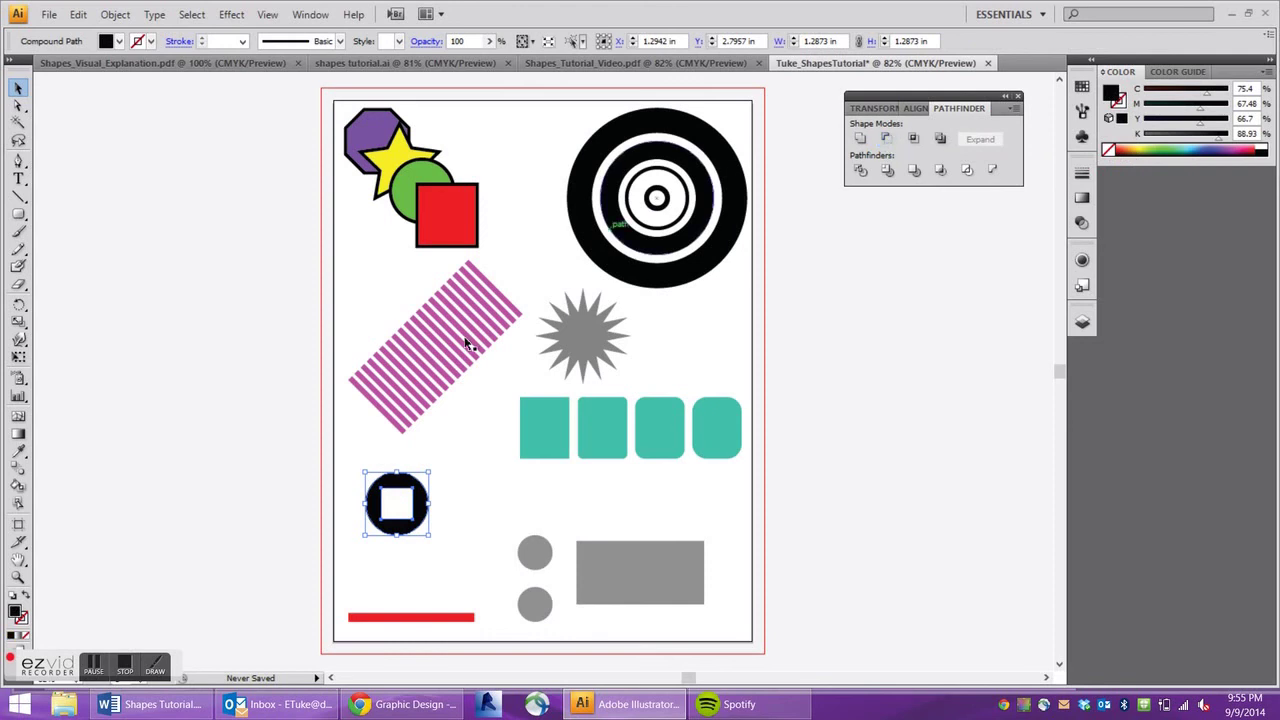
pyautogui.click(432, 580)
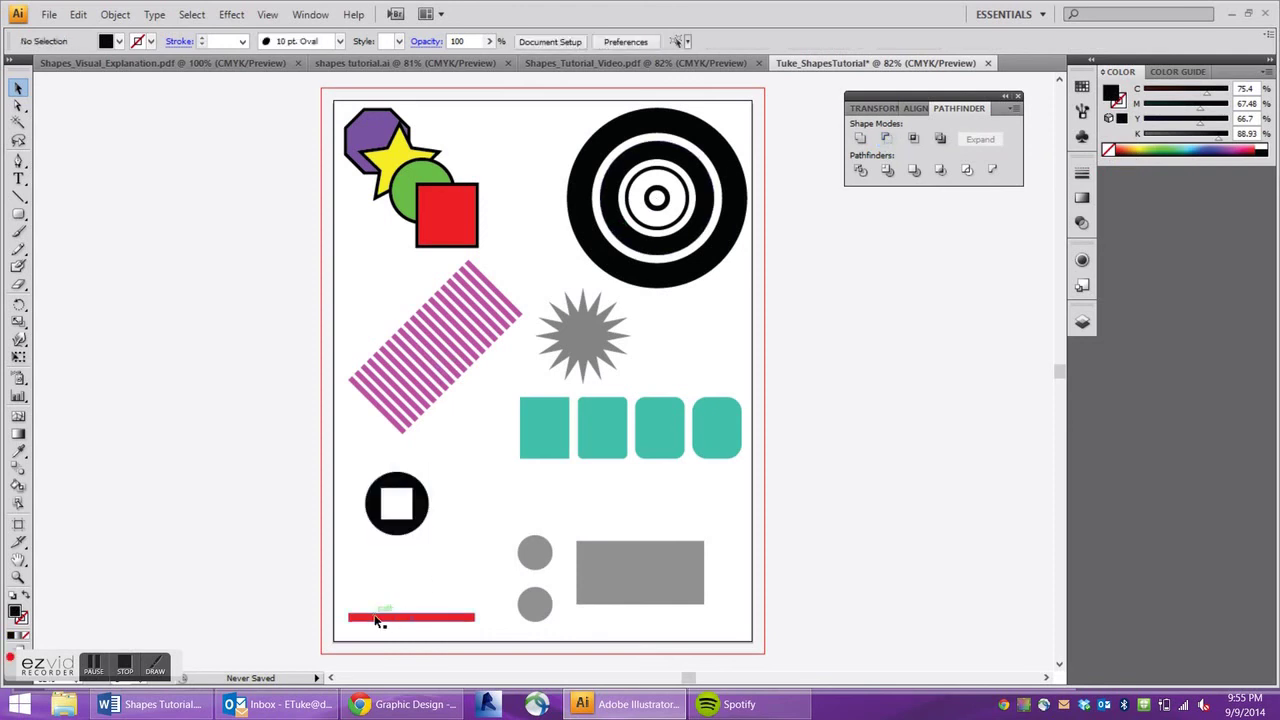
# Move the red line and the black ring together so the line runs horizontally through the middle of the square hole
pyautogui.moveTo(407, 622); pyautogui.dragTo(369, 549)
pyautogui.hotkey('ctrl', 'shift', '[')
pyautogui.click(442, 631)
pyautogui.moveTo(348, 502); pyautogui.dragTo(368, 564)
pyautogui.click(376, 601)
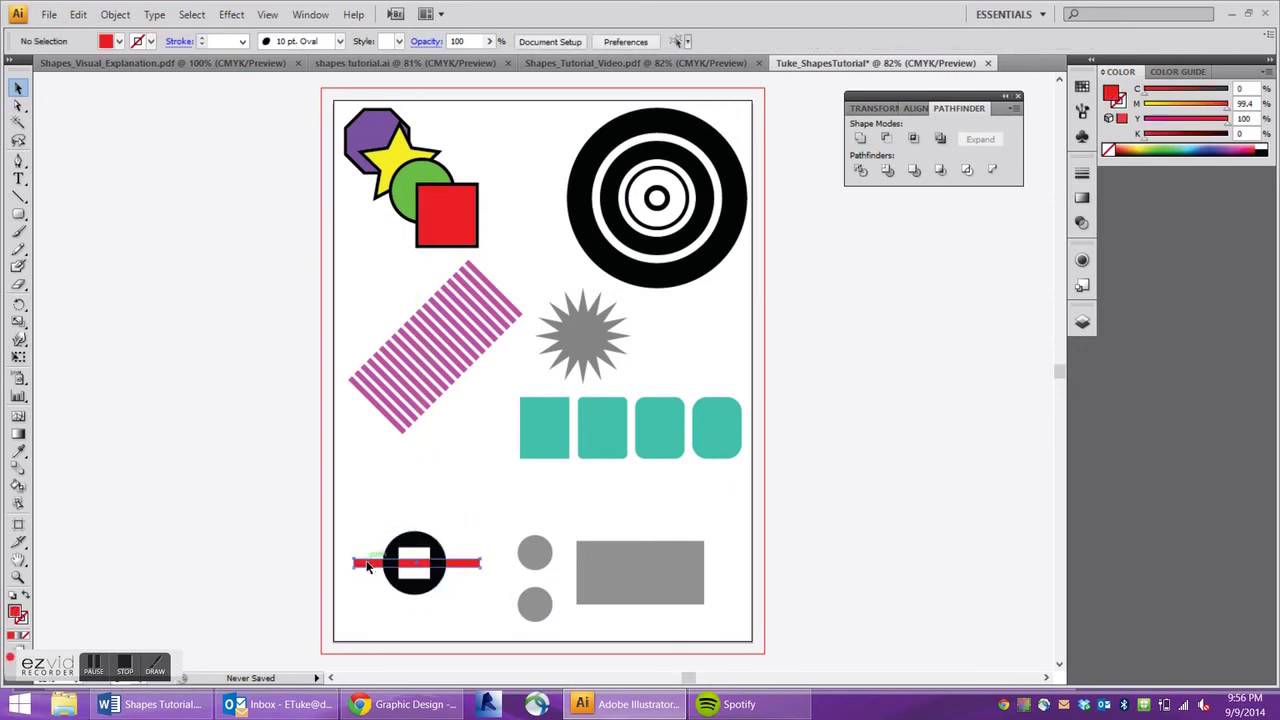
# Bring the red line forward, in front of the black ring
pyautogui.rightClick(365, 565)
pyautogui.moveTo(432, 531)
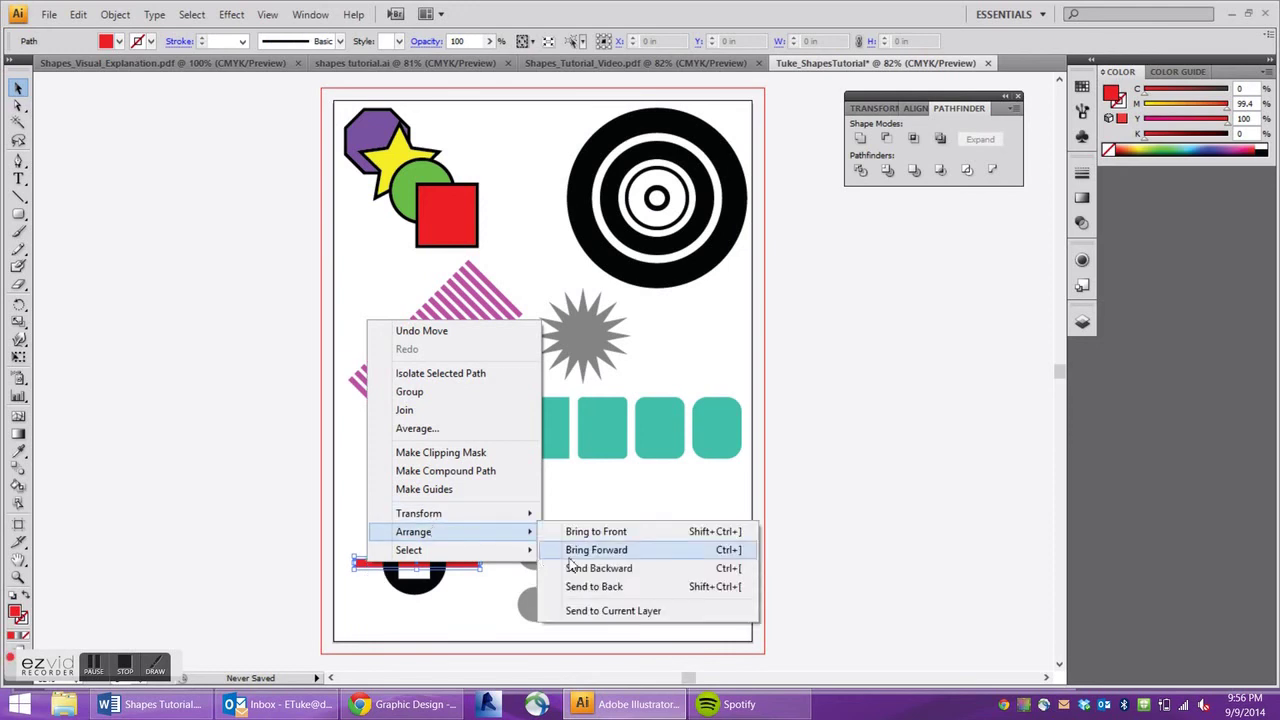
pyautogui.click(593, 552)
pyautogui.click(421, 636)
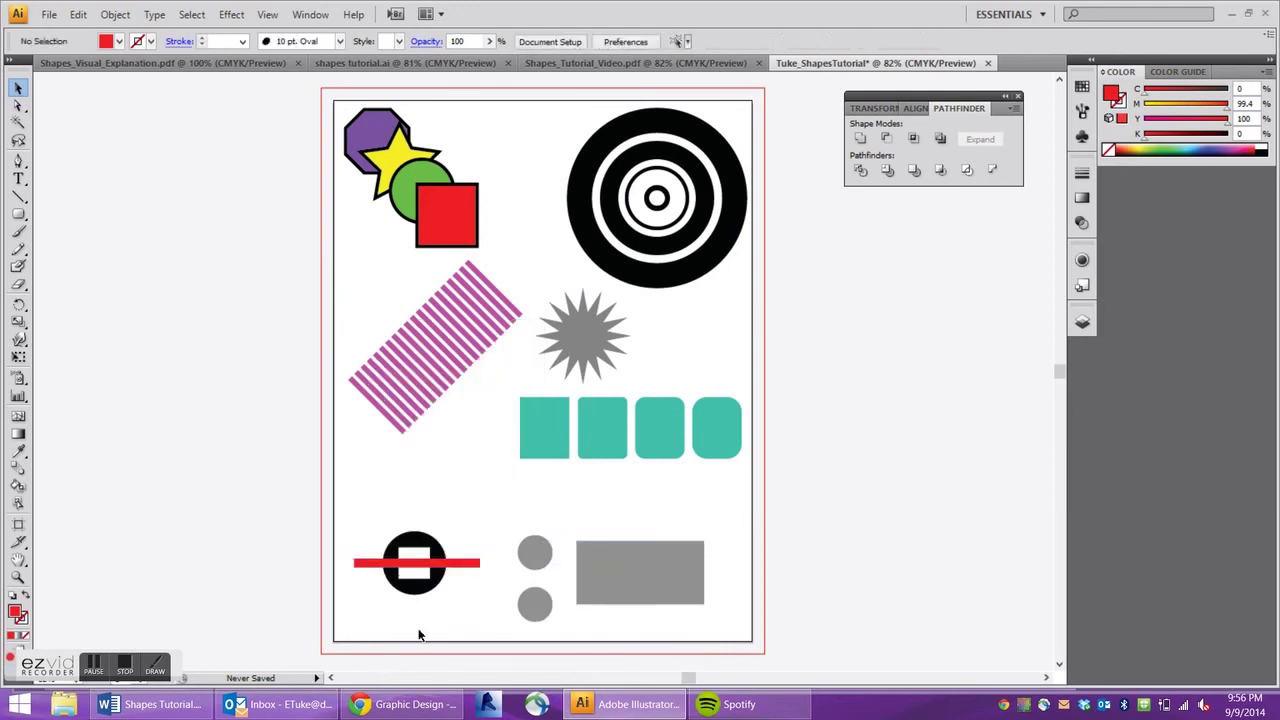
# Send the red line to the back, behind the black ring
pyautogui.rightClick(418, 570)
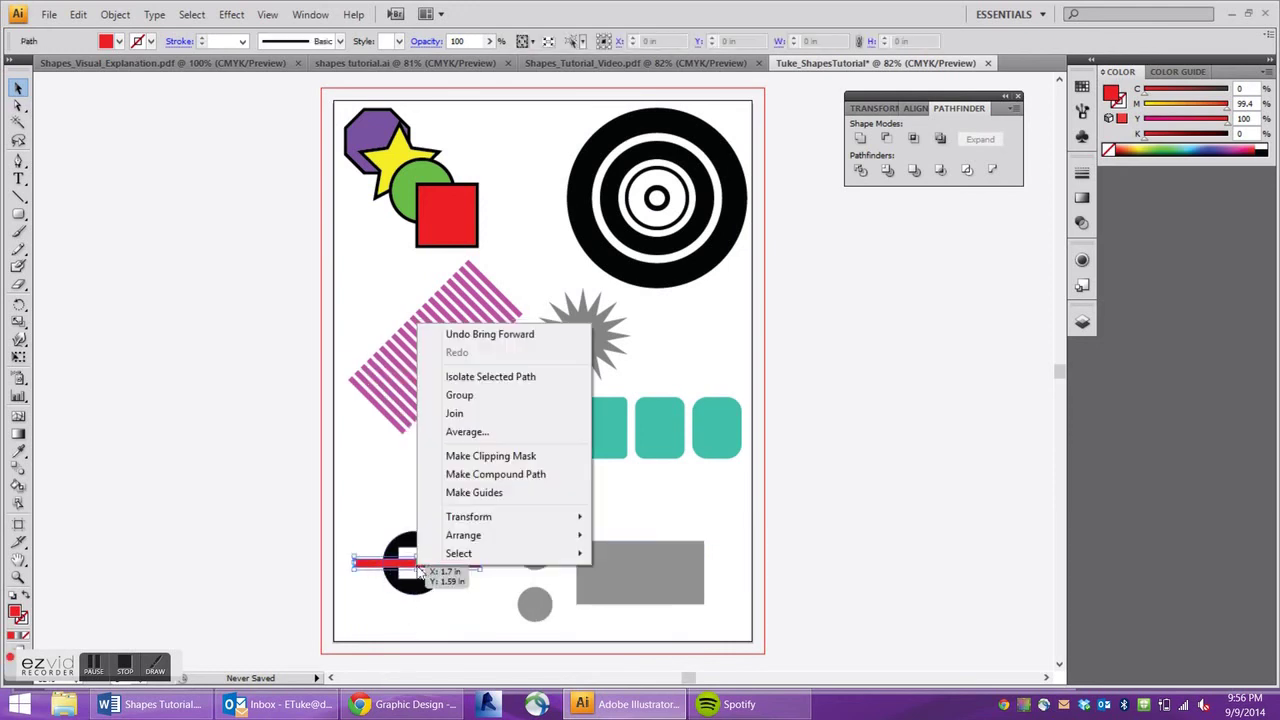
pyautogui.moveTo(510, 540)
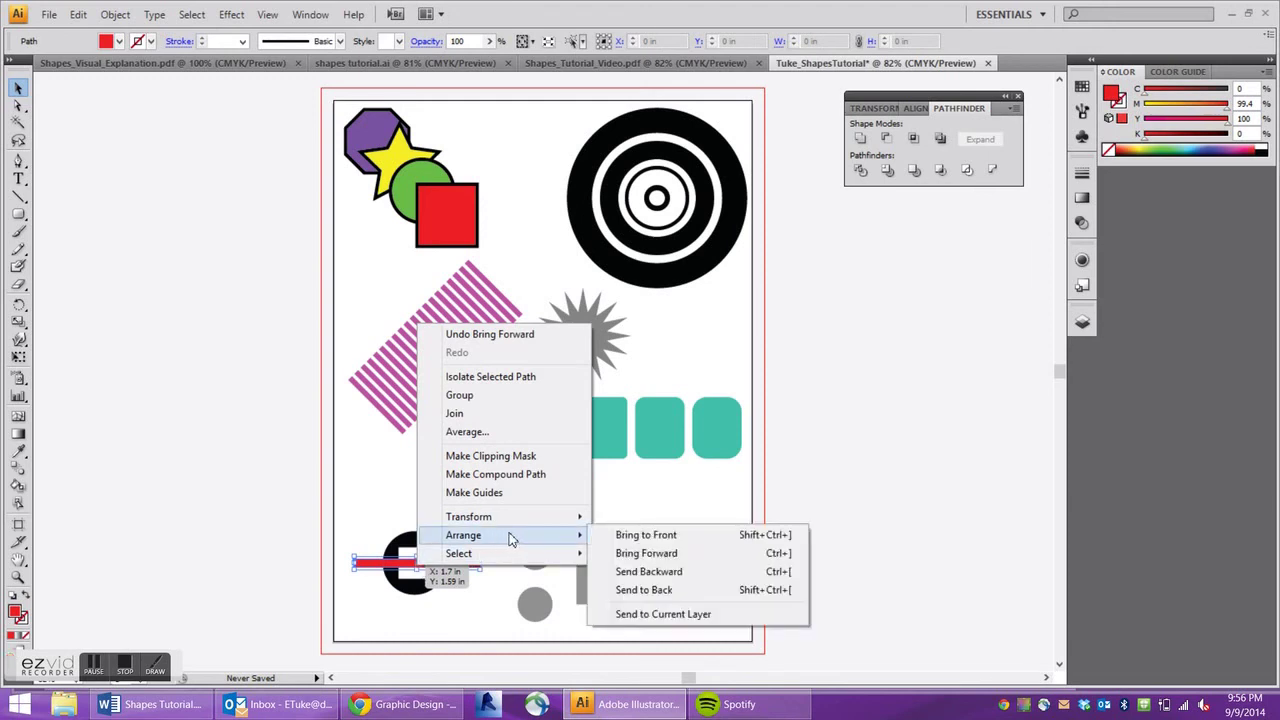
pyautogui.click(640, 589)
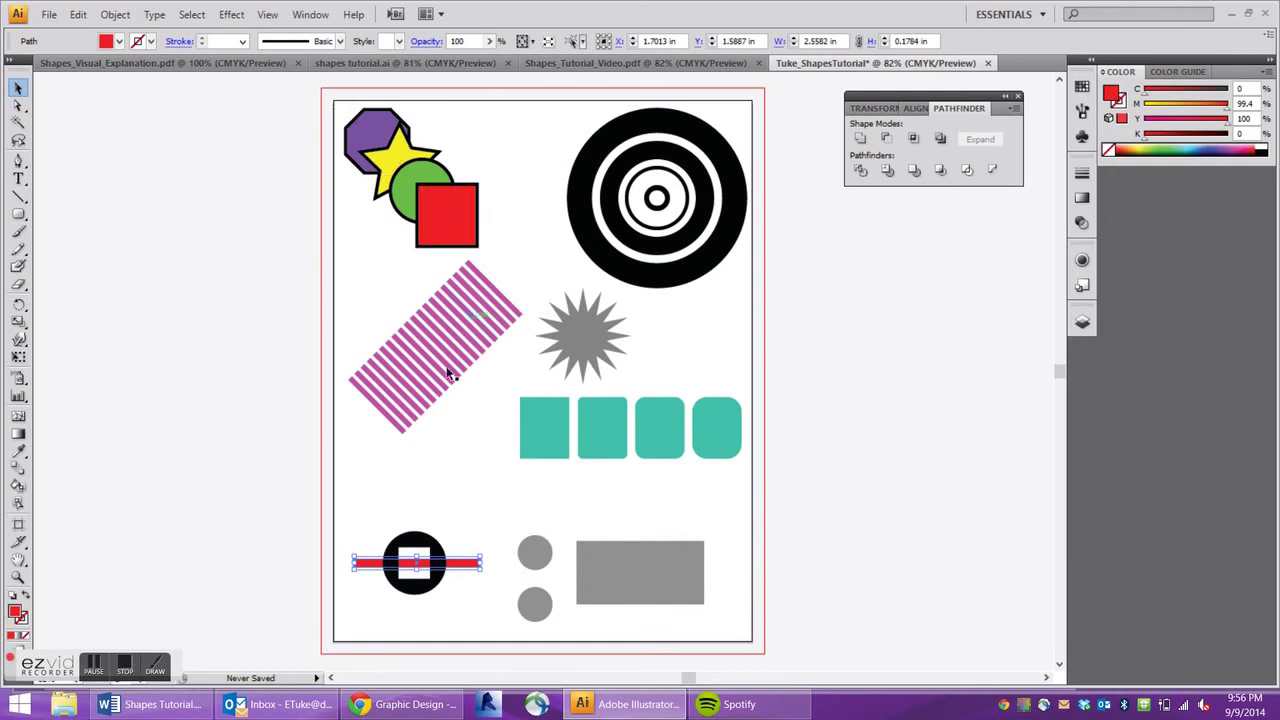
pyautogui.click(432, 607)
# Move the black ring and red line together up to sit below the purple stripes
pyautogui.moveTo(447, 605); pyautogui.dragTo(385, 505)
pyautogui.moveTo(399, 565); pyautogui.dragTo(390, 494)
pyautogui.click(413, 637)
# Move the gray rectangle up and center one small gray circle on each of its short edges
pyautogui.moveTo(652, 596); pyautogui.dragTo(631, 562)
pyautogui.click(489, 567)
pyautogui.moveTo(530, 555); pyautogui.dragTo(551, 546)
pyautogui.moveTo(535, 603); pyautogui.dragTo(681, 540)
# Unite the gray rectangle with the small circle on its right edge
pyautogui.click(698, 593)
pyautogui.moveTo(700, 606); pyautogui.dragTo(611, 512)
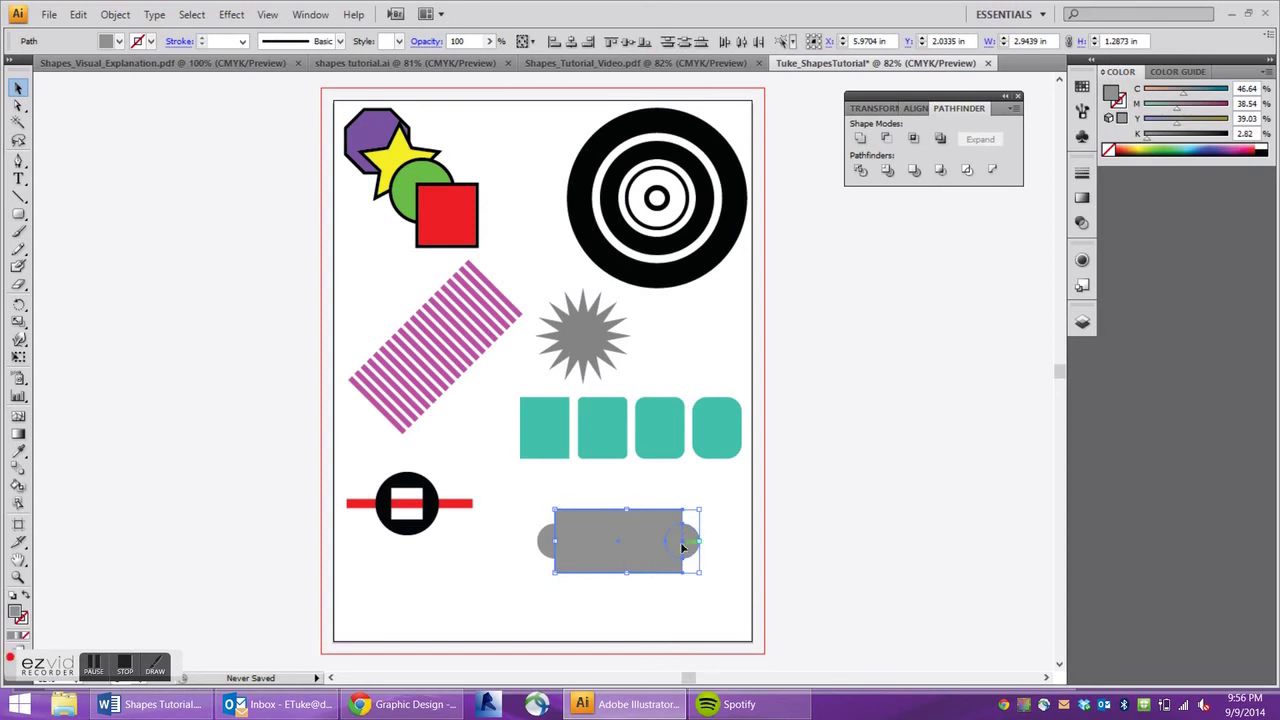
pyautogui.click(861, 140)
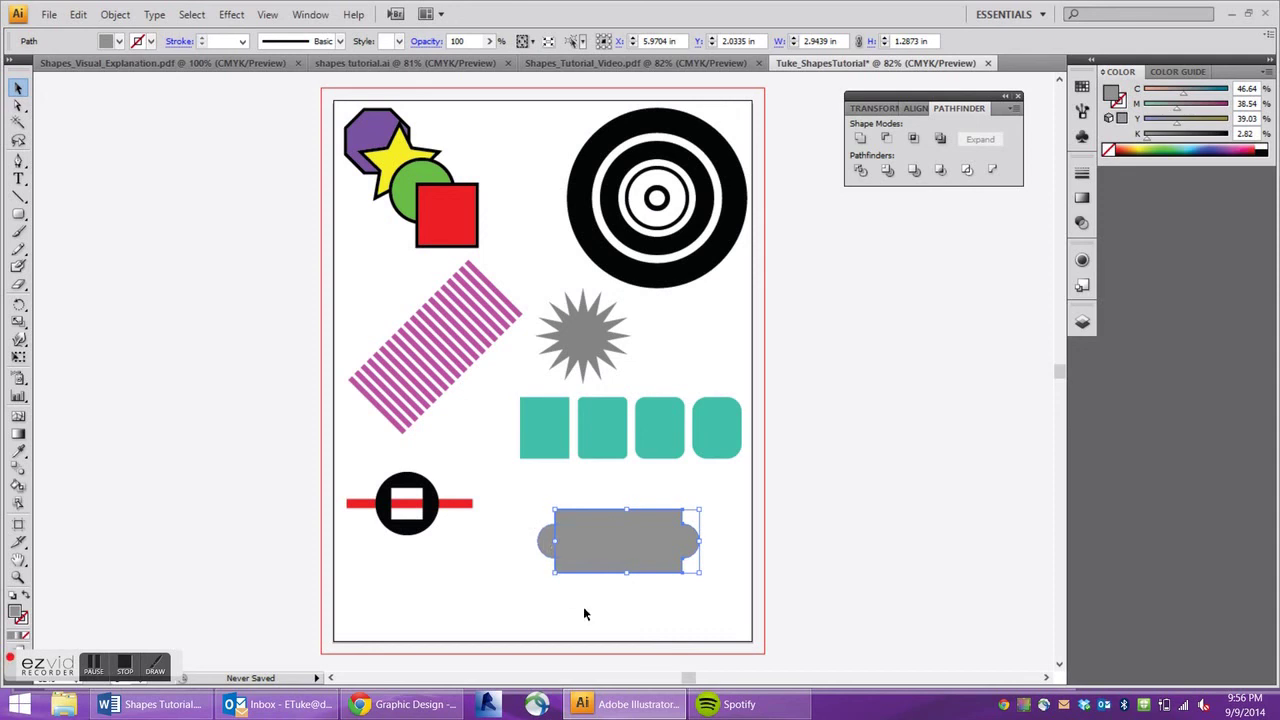
# Subtract the small circle on the left edge from the gray shape with Minus Front, leaving a rounded notch
pyautogui.moveTo(534, 516); pyautogui.dragTo(621, 600)
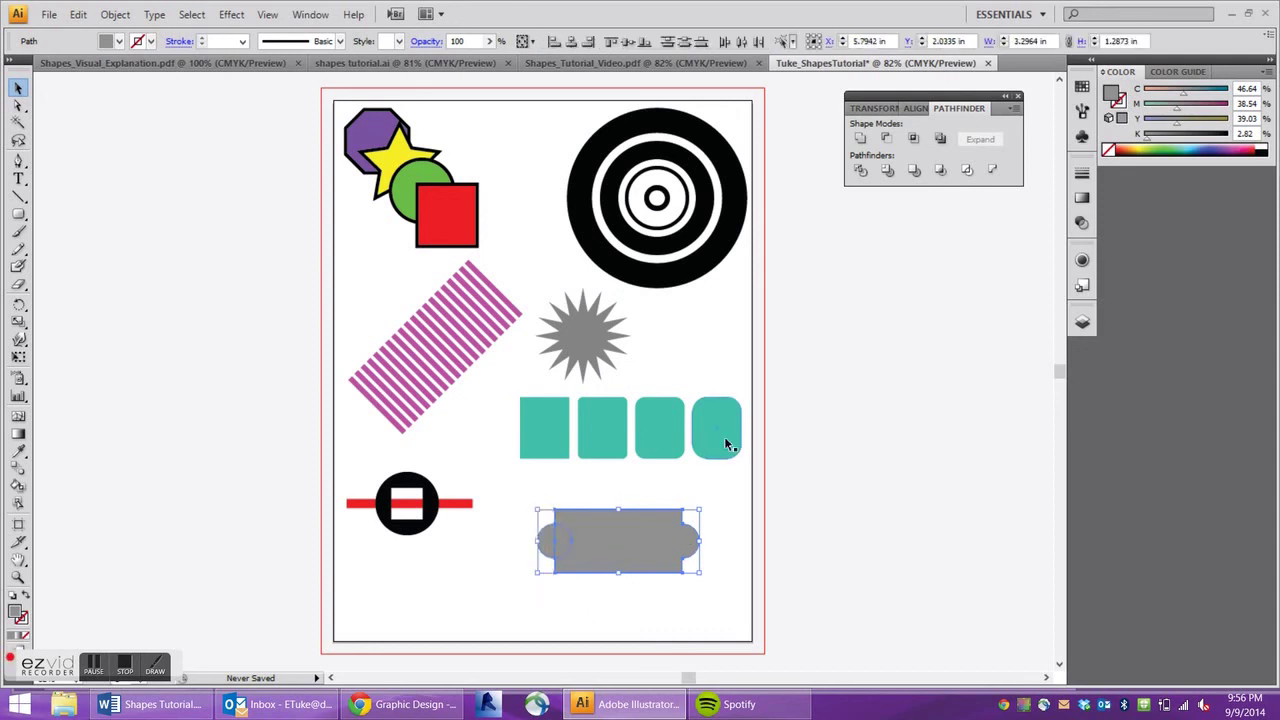
pyautogui.click(889, 141)
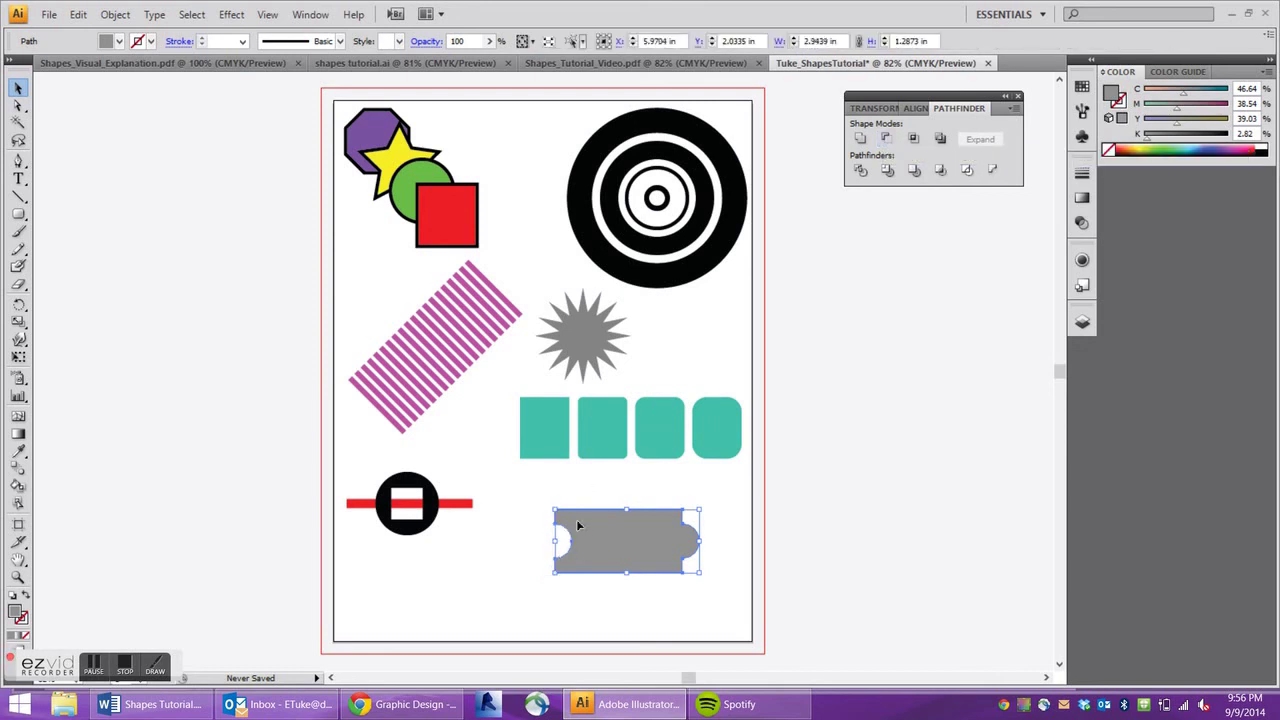
pyautogui.click(535, 590)
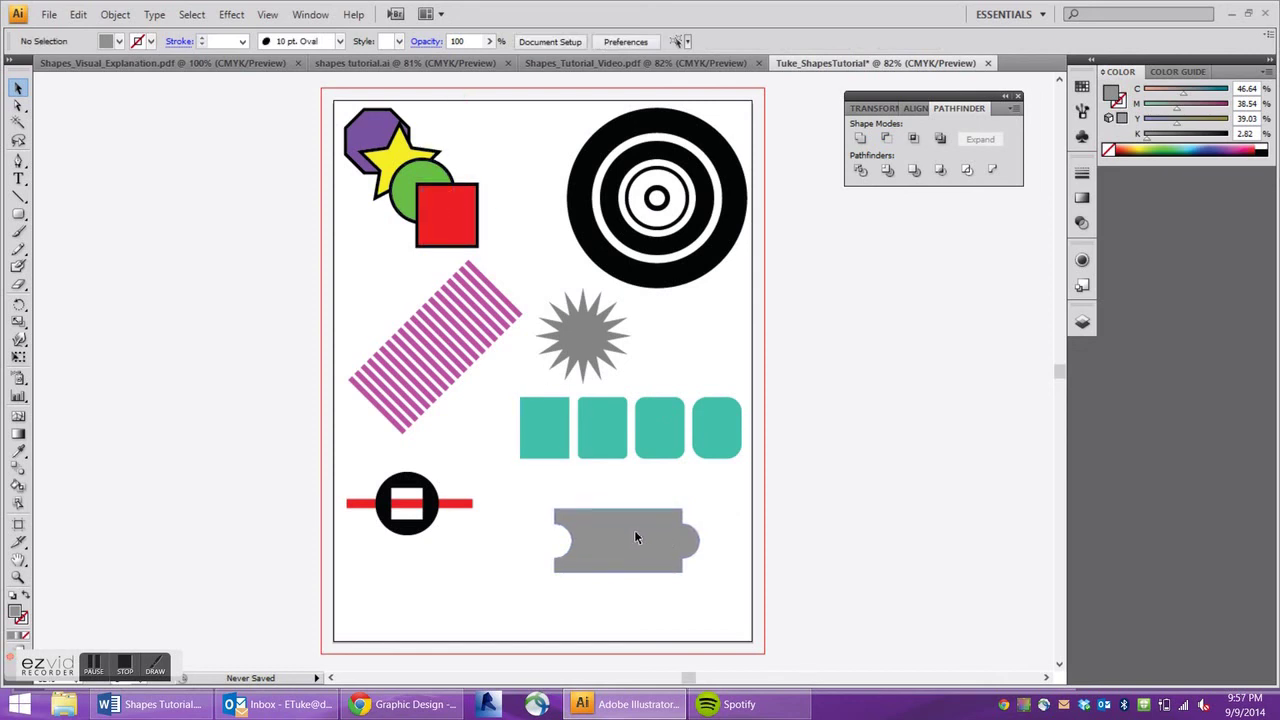
pyautogui.doubleClick(634, 532)
pyautogui.doubleClick(438, 608)
# Give the gray puzzle-piece shape a near-black stroke, colour 020002, with a weight of 6 pt
pyautogui.click(596, 547)
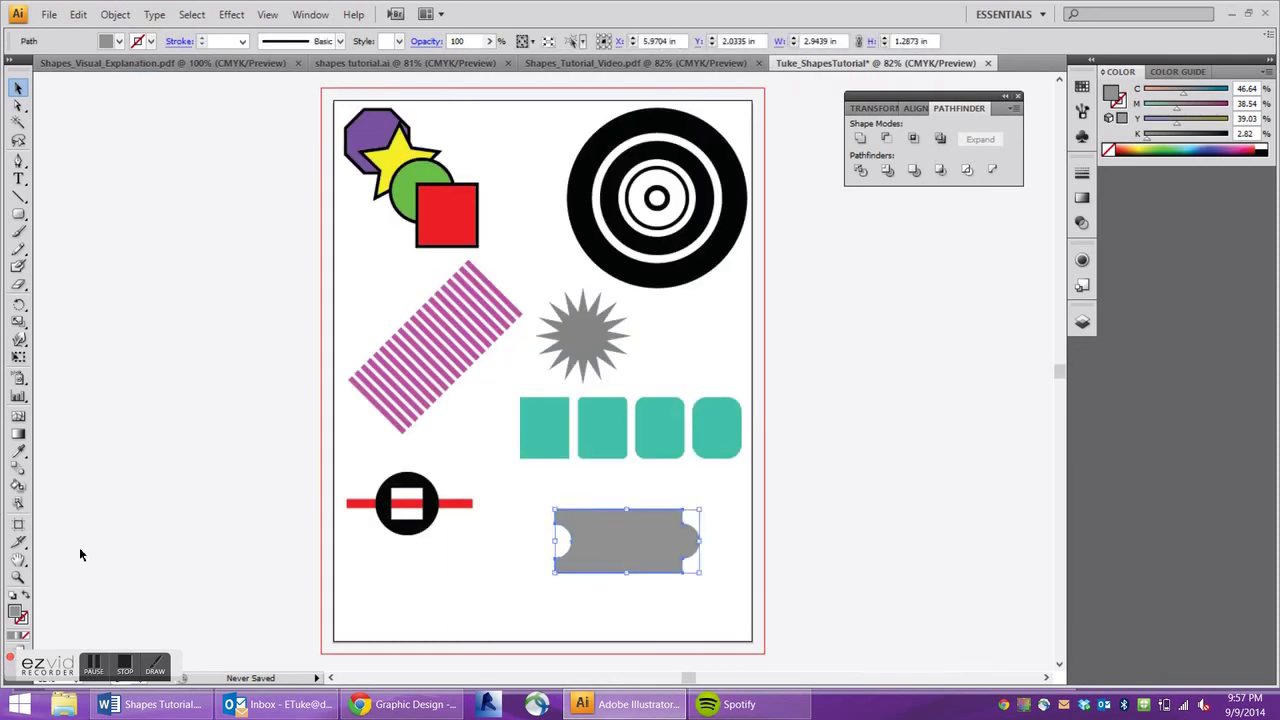
pyautogui.doubleClick(22, 622)
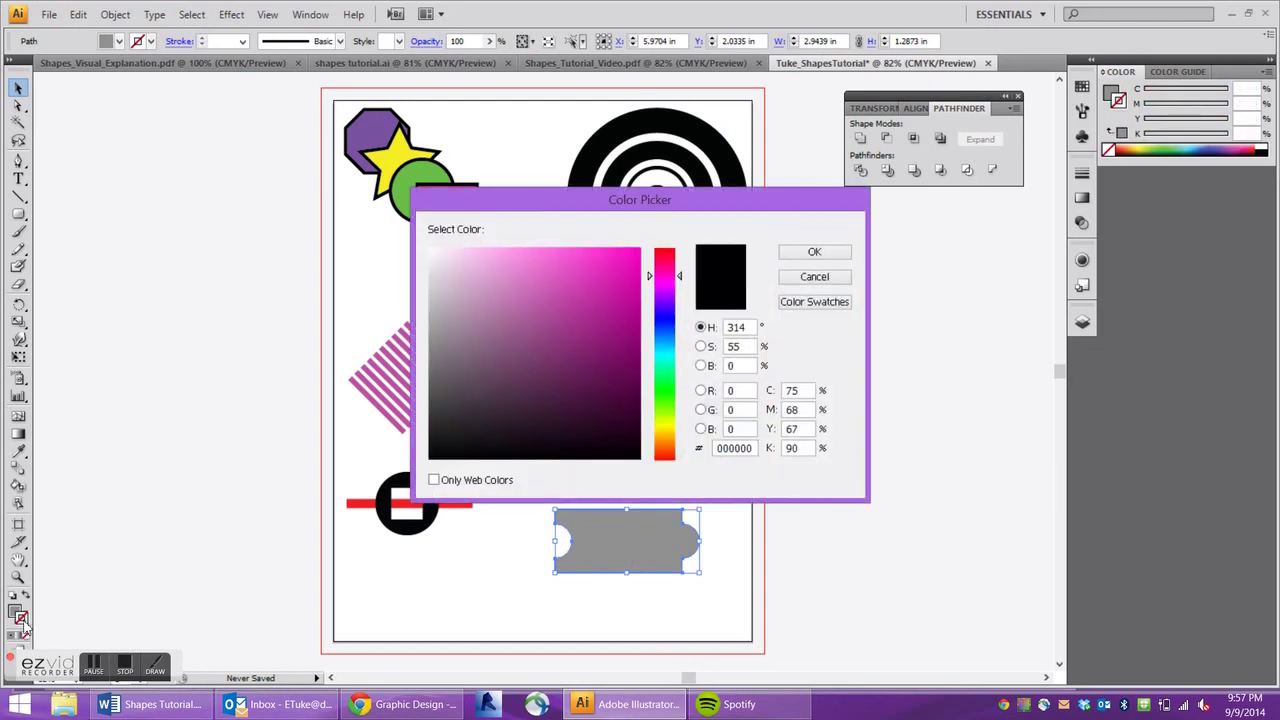
pyautogui.click(625, 430)
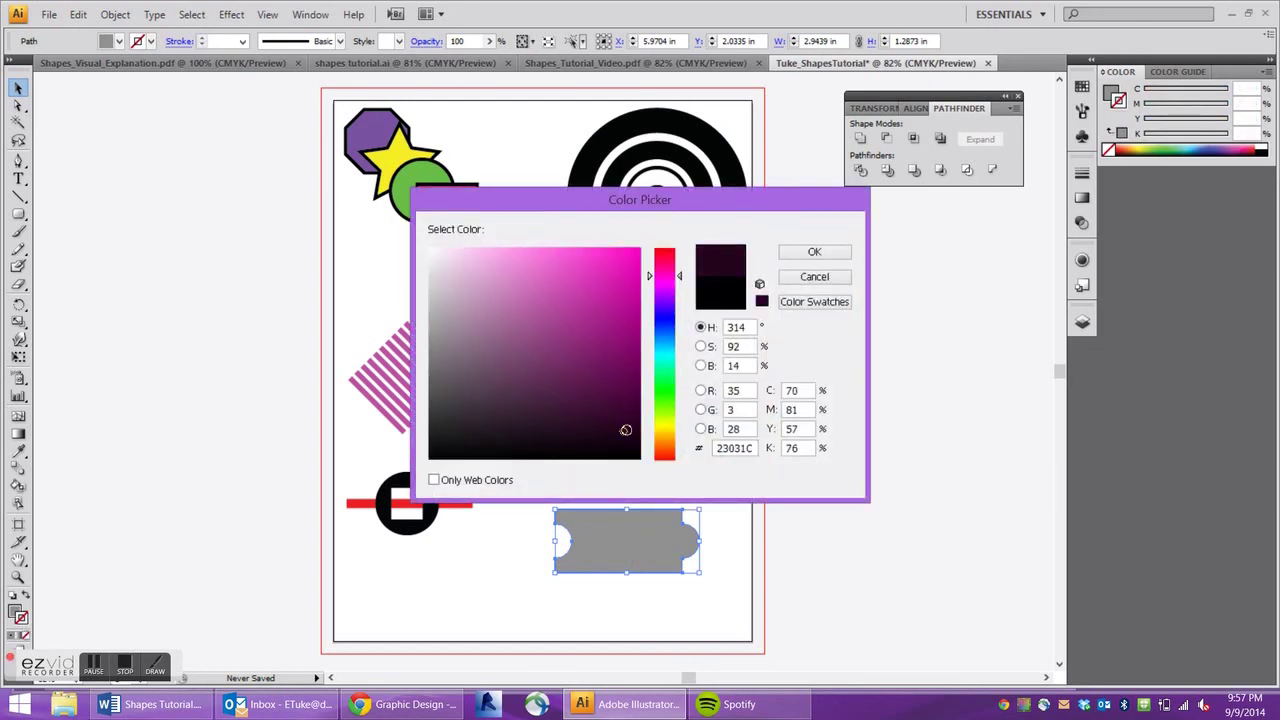
pyautogui.moveTo(625, 430); pyautogui.dragTo(638, 457)
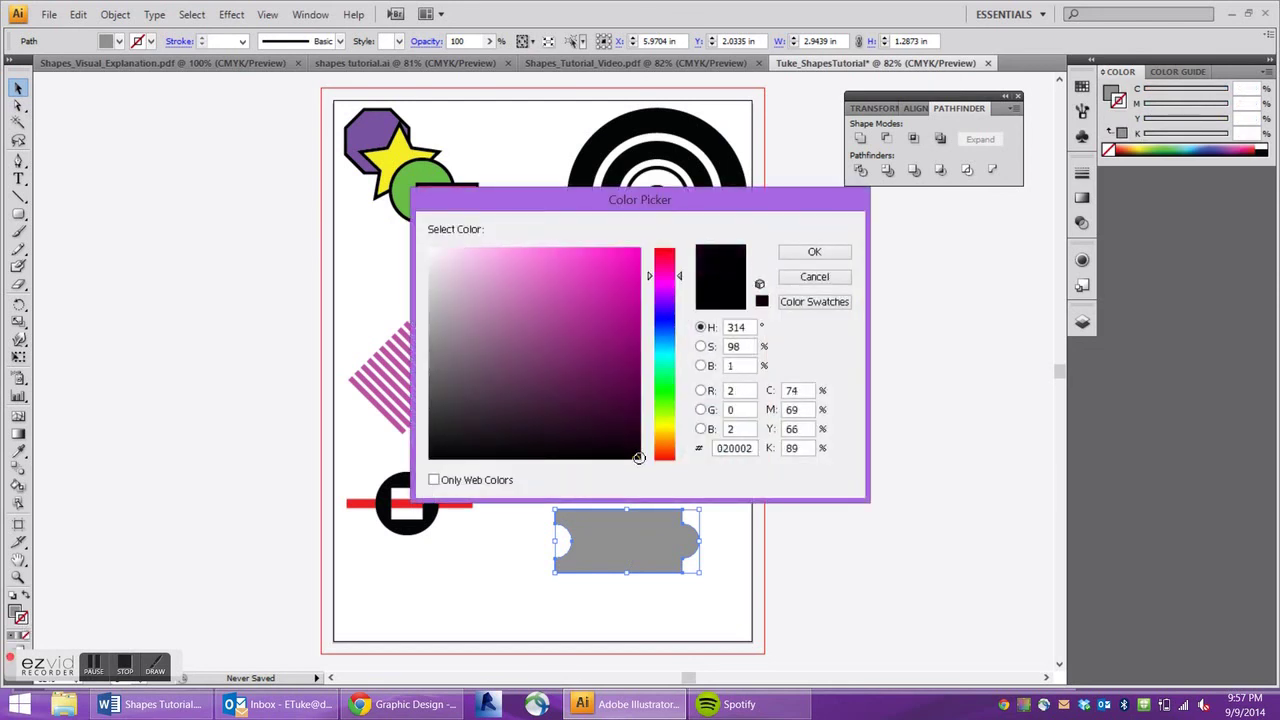
pyautogui.click(819, 251)
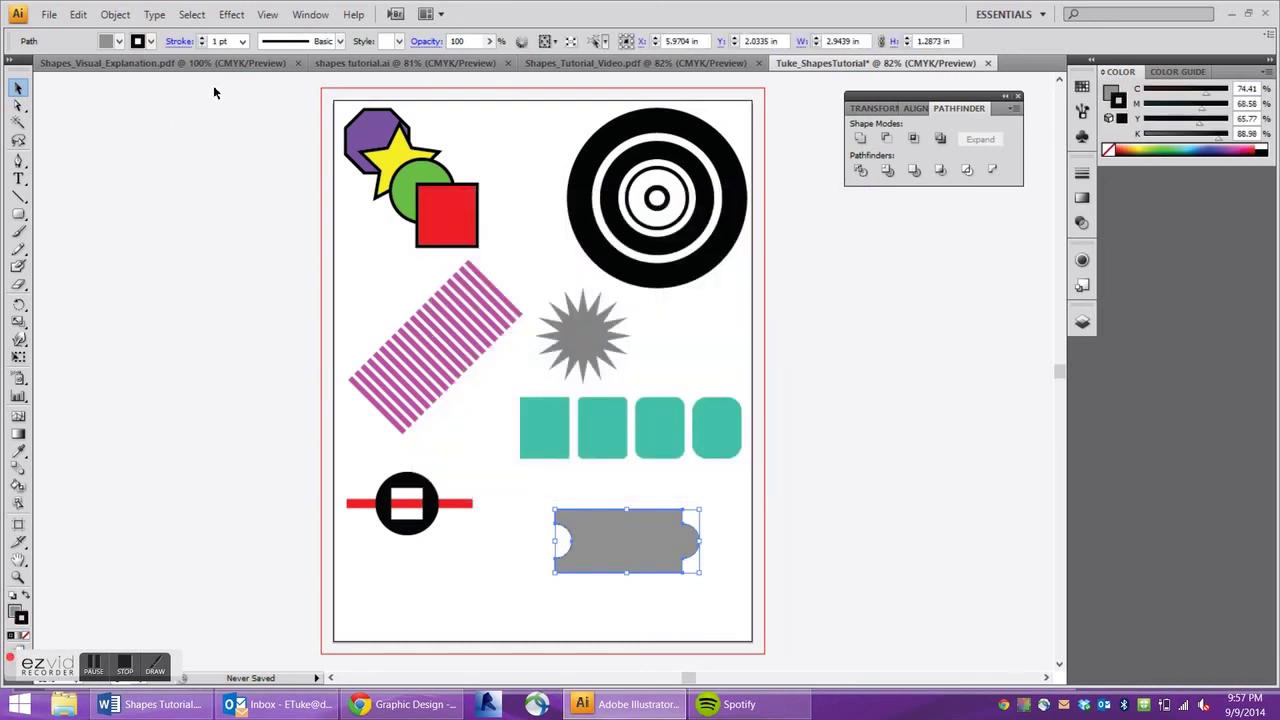
pyautogui.click(203, 38)
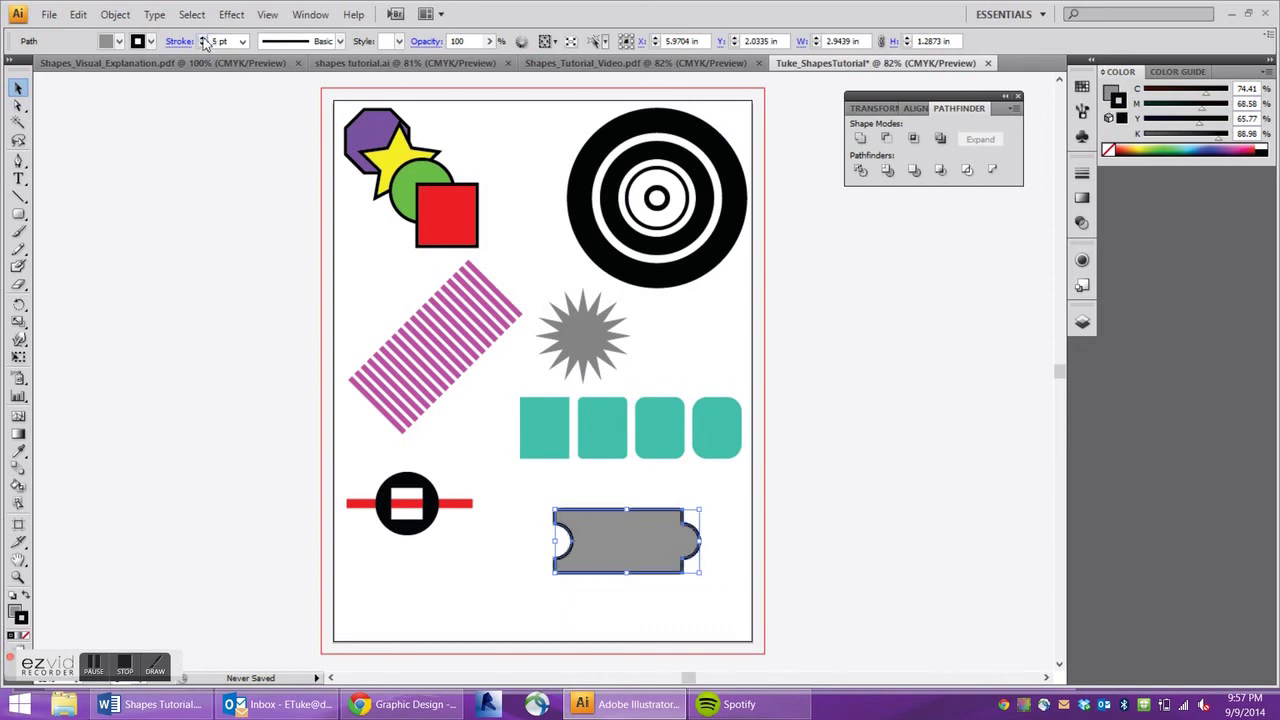
pyautogui.click(203, 38)
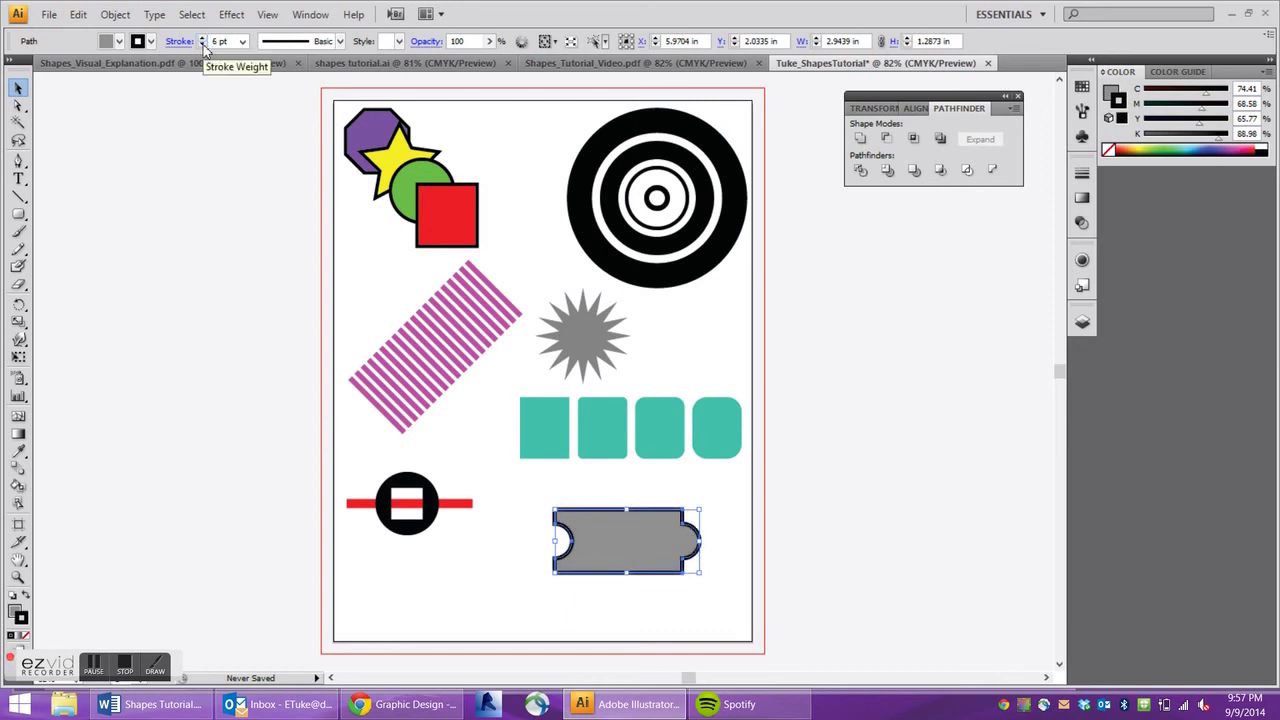
pyautogui.click(510, 520)
# Move all the artwork down to free space above it, and nudge it left to keep it within the page
pyautogui.moveTo(296, 84); pyautogui.dragTo(798, 625)
pyautogui.moveTo(677, 427); pyautogui.dragTo(667, 481)
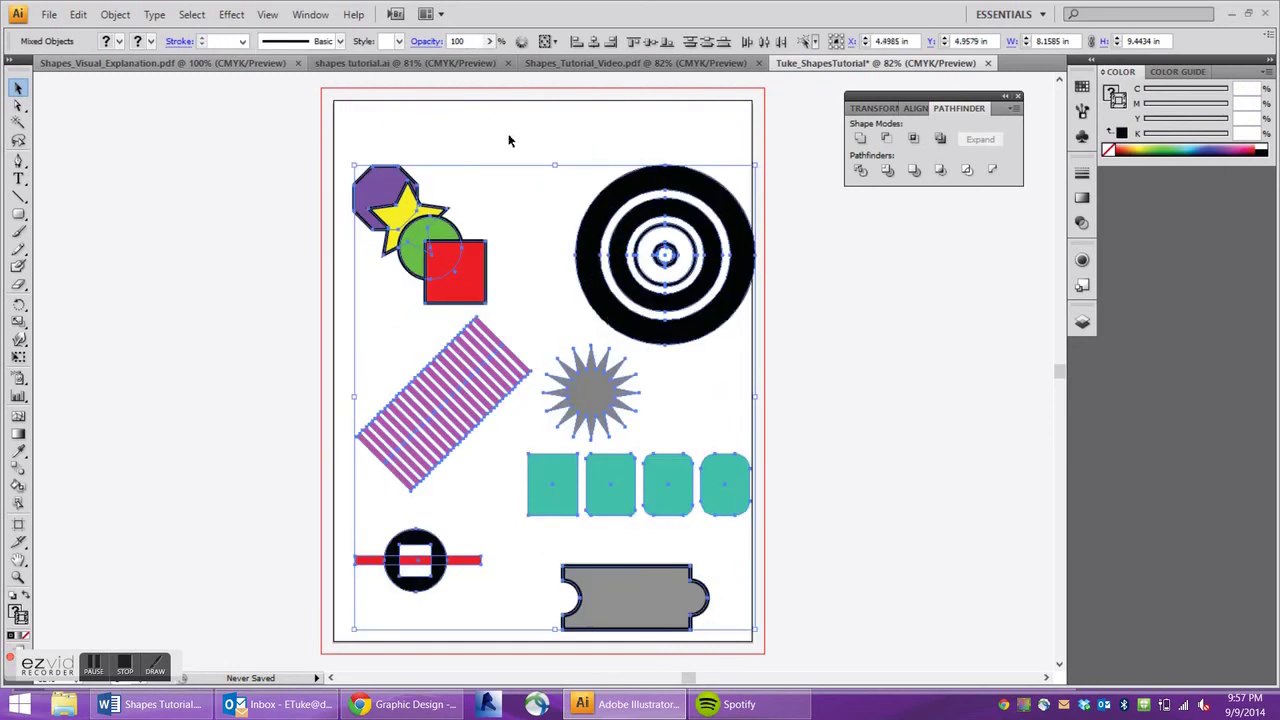
pyautogui.press('Left')
pyautogui.press('Left')
pyautogui.press('Left')
pyautogui.press('Left')
pyautogui.press('Left')
pyautogui.press('Left')
pyautogui.press('Left')
pyautogui.press('Left')
pyautogui.press('Left')
pyautogui.press('Left')
pyautogui.press('Left')
pyautogui.press('Left')
pyautogui.press('Left')
pyautogui.press('Left')
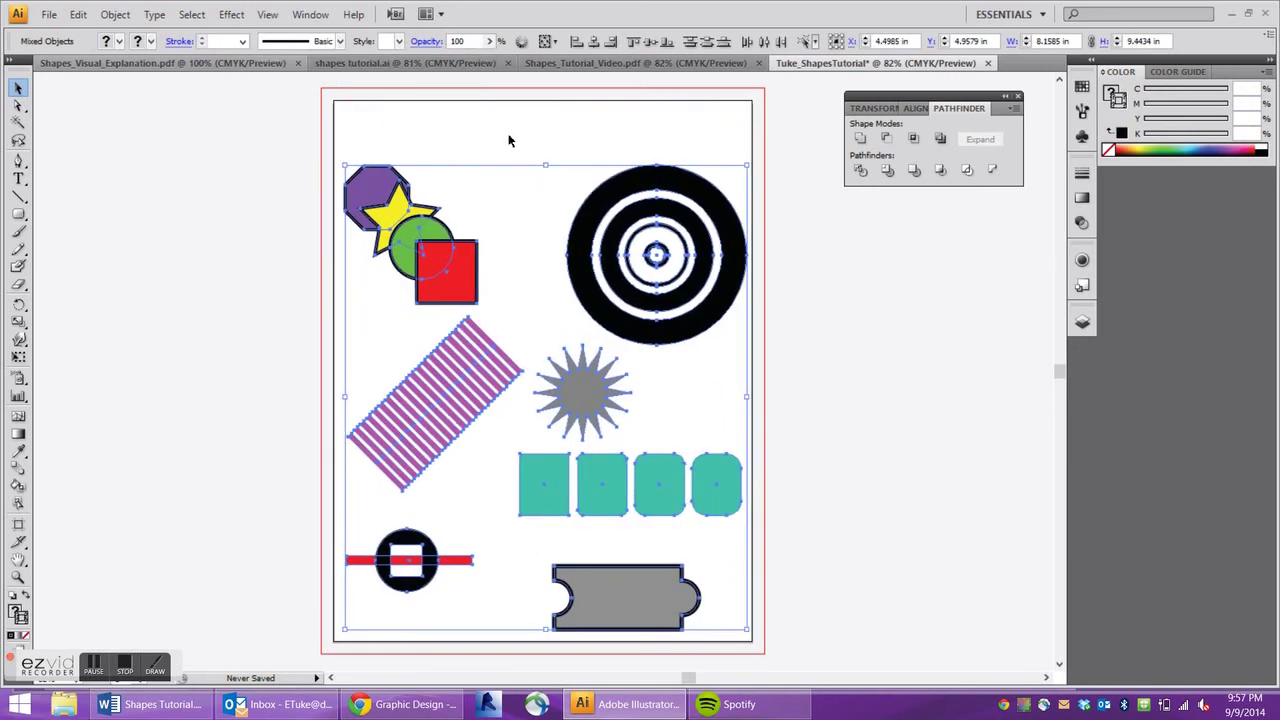
pyautogui.click(508, 140)
# Add a text box about 4.57 in by 0.88 in above the purple octagon, containing the author's title and surname at 21 pt
pyautogui.click(18, 178)
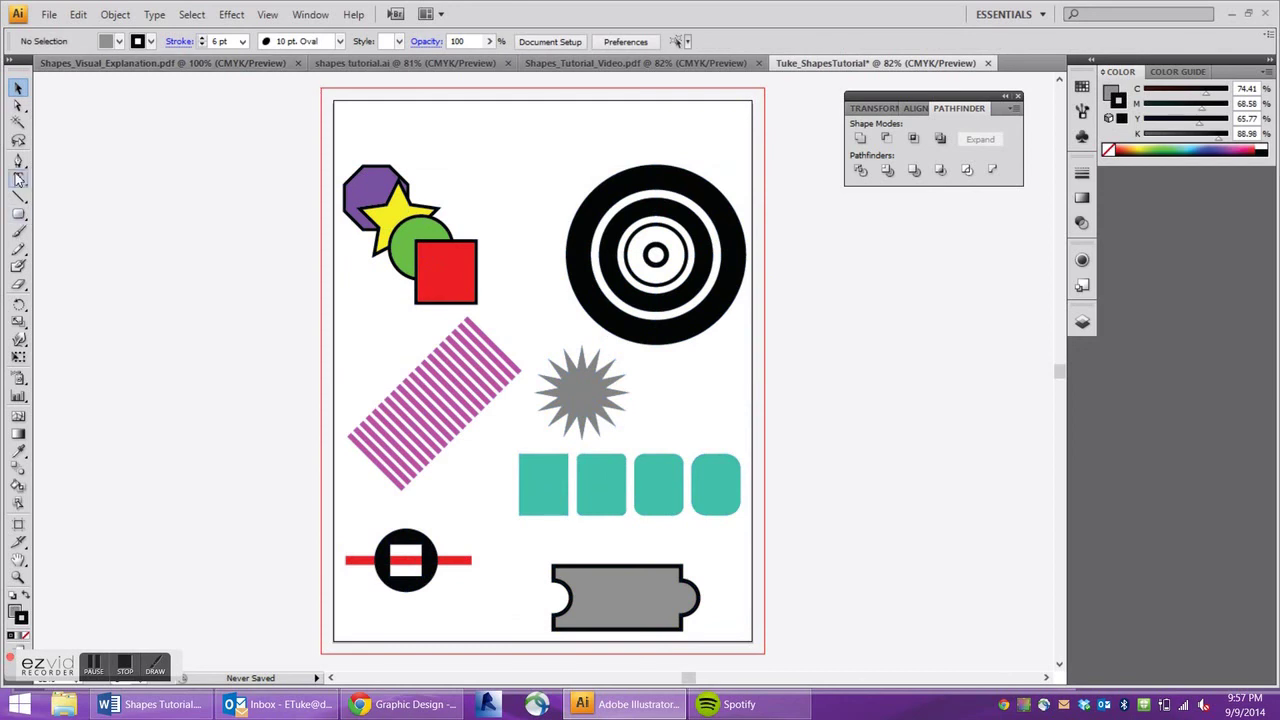
pyautogui.moveTo(343, 108); pyautogui.dragTo(568, 152)
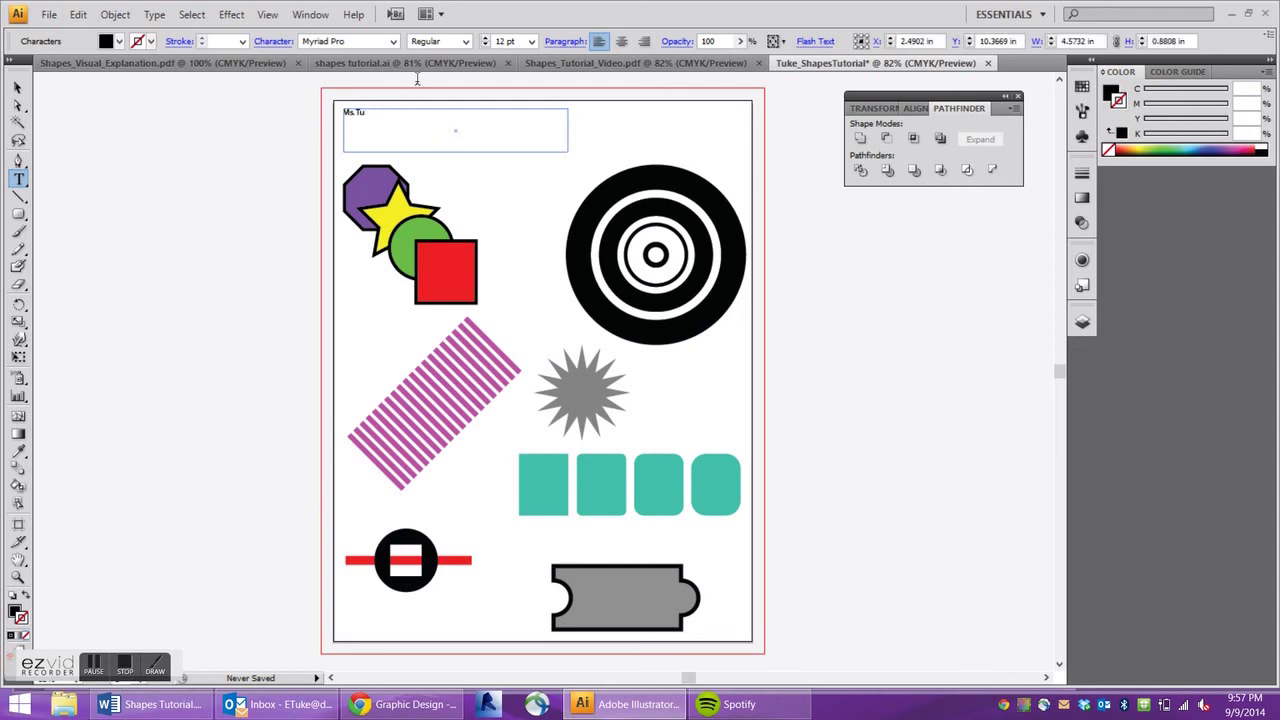
pyautogui.hotkey('ctrl', 'a')
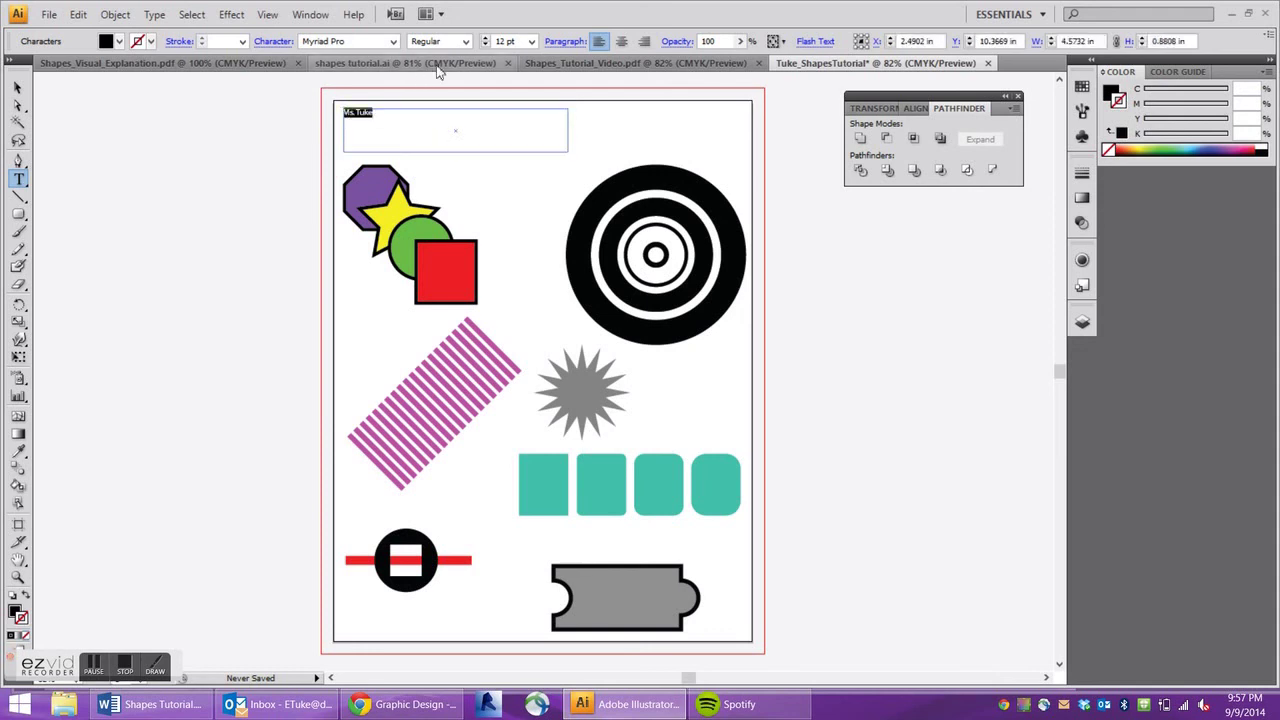
pyautogui.click(532, 42)
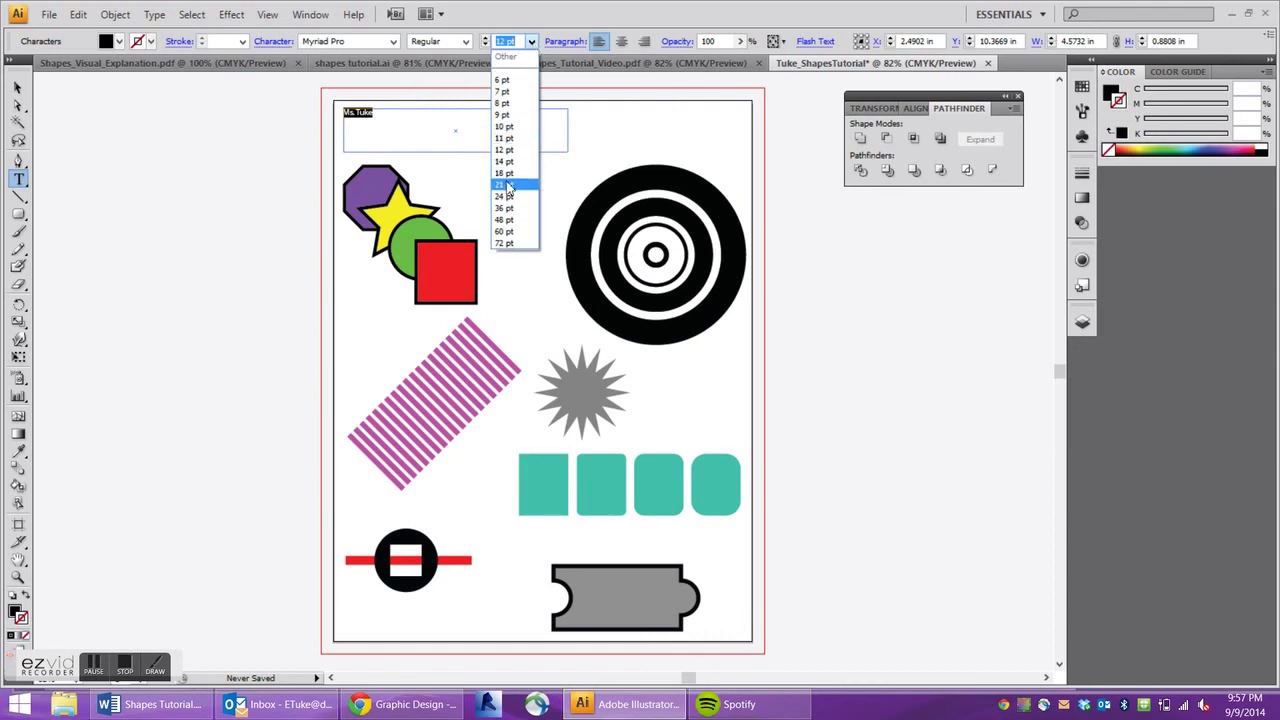
pyautogui.click(503, 185)
pyautogui.click(18, 88)
pyautogui.click(374, 315)
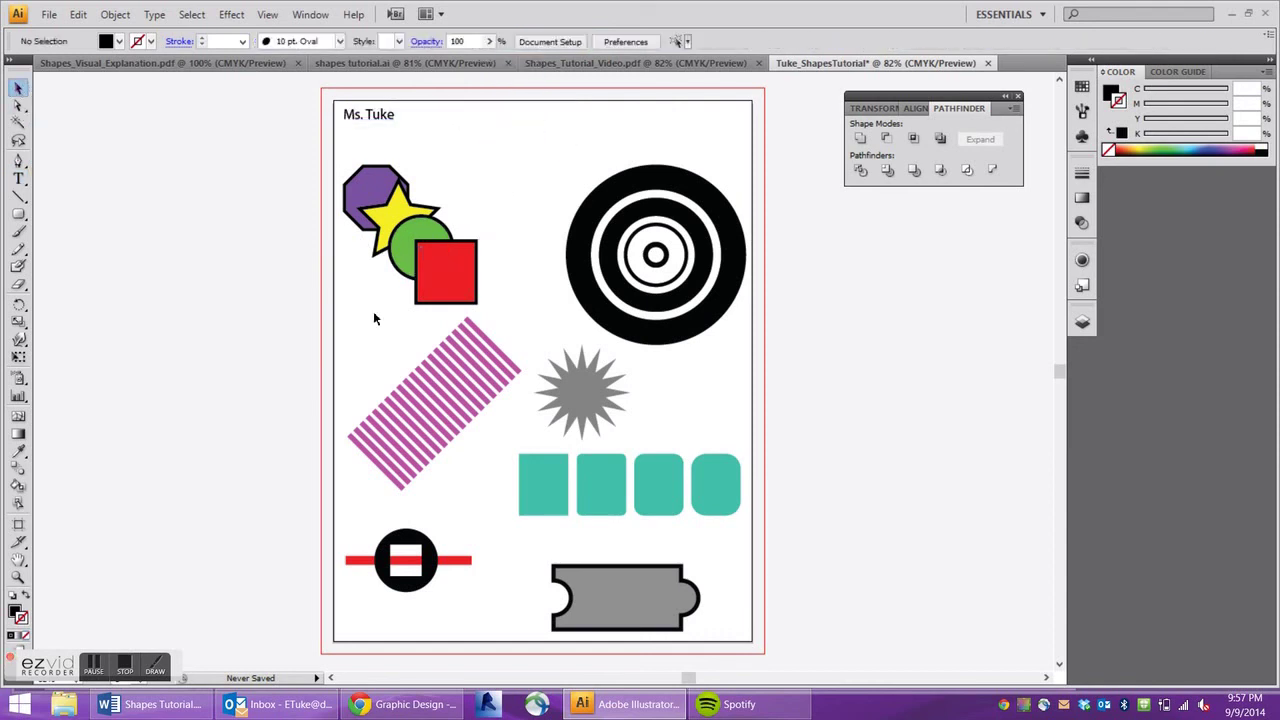